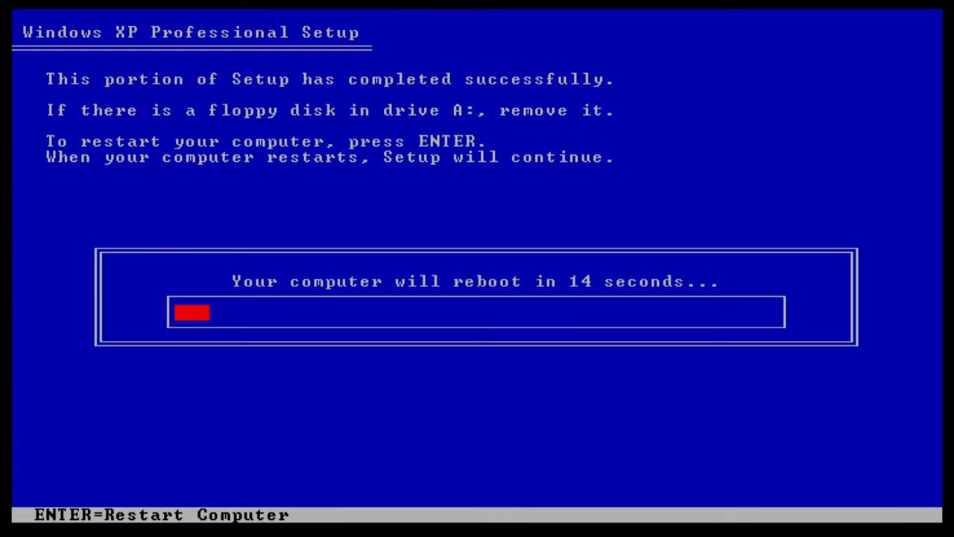
Restart the machine and boot GRUB4DOS entry 0, 'Windows XP/2000/2003 Setup'
key("Return")
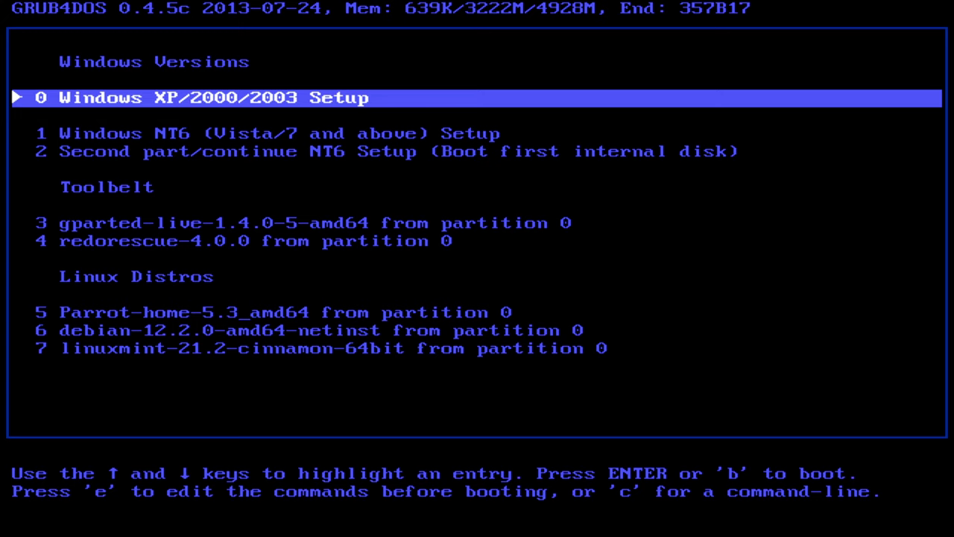
key("Return")
key("Return")
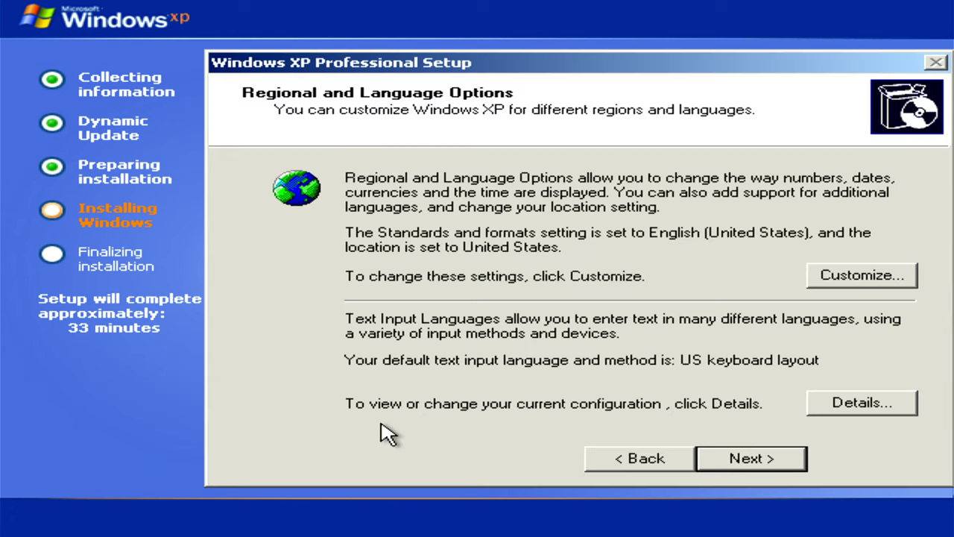
Accept the regional settings and enter the owner's name on the Personalize page
left_click(786, 460)
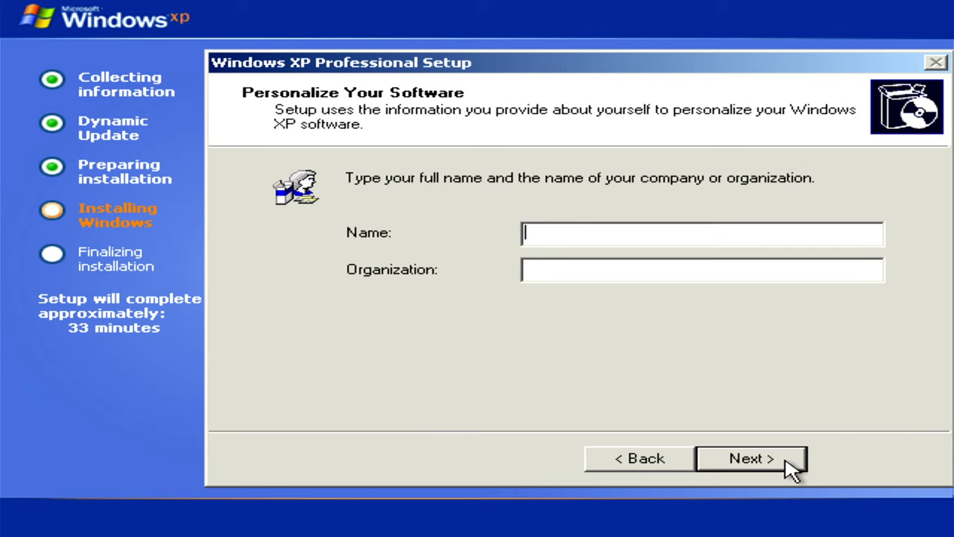
type("Sarvenh")
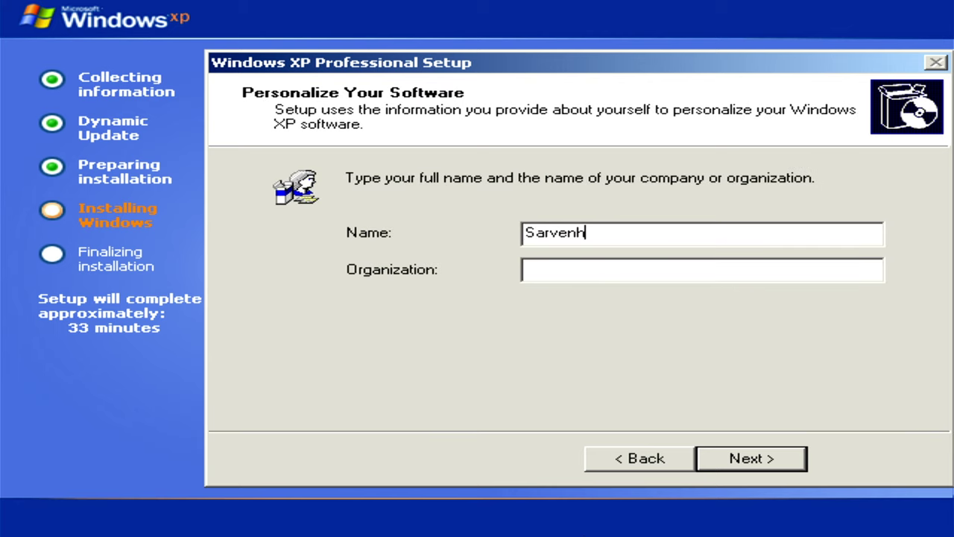
key("BackSpace")
Type the organization name 'Team XC & PASTELJUNK…', correcting typos along the way
type("PASTEL")
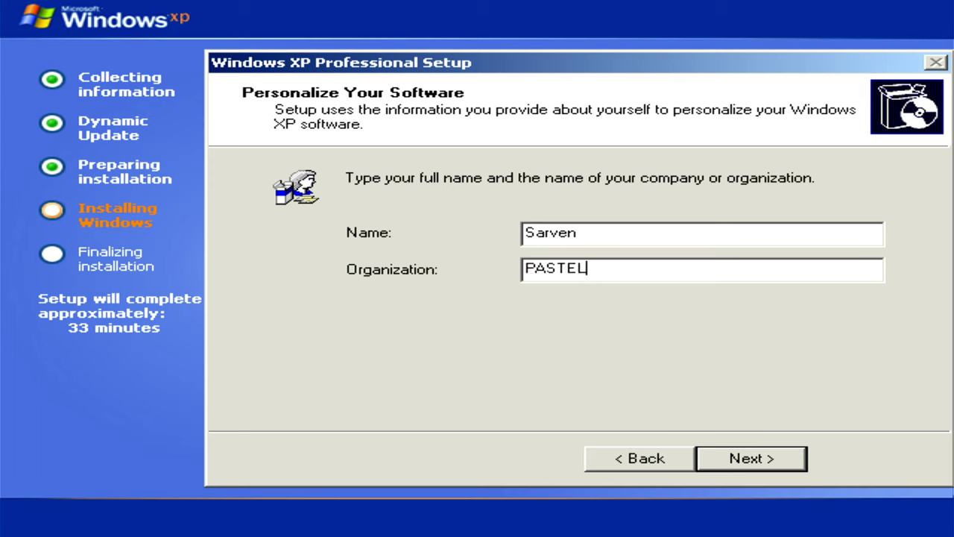
type("L")
key("BackSpace")
key("BackSpace")
key("BackSpace")
key("BackSpace")
key("BackSpace")
key("BackSpace")
key("BackSpace")
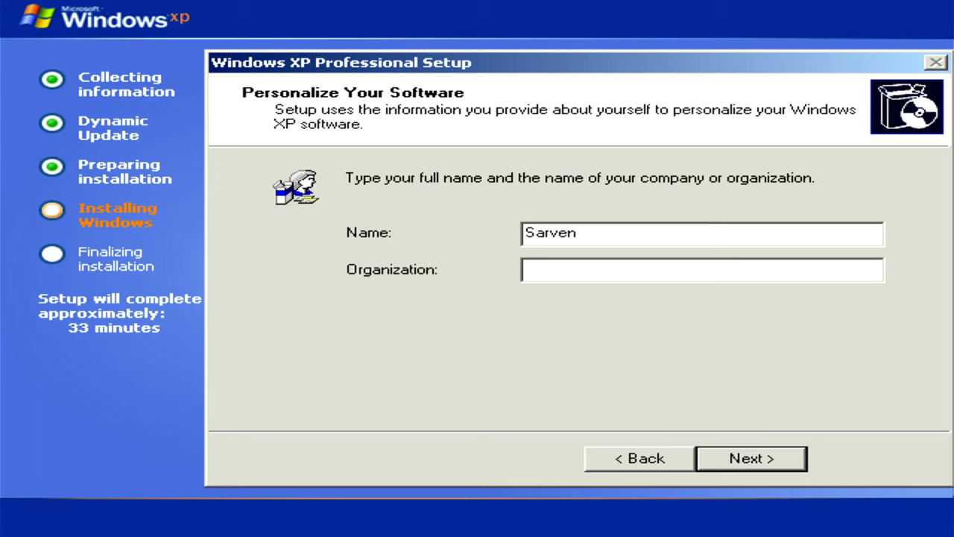
type("Team XC //")
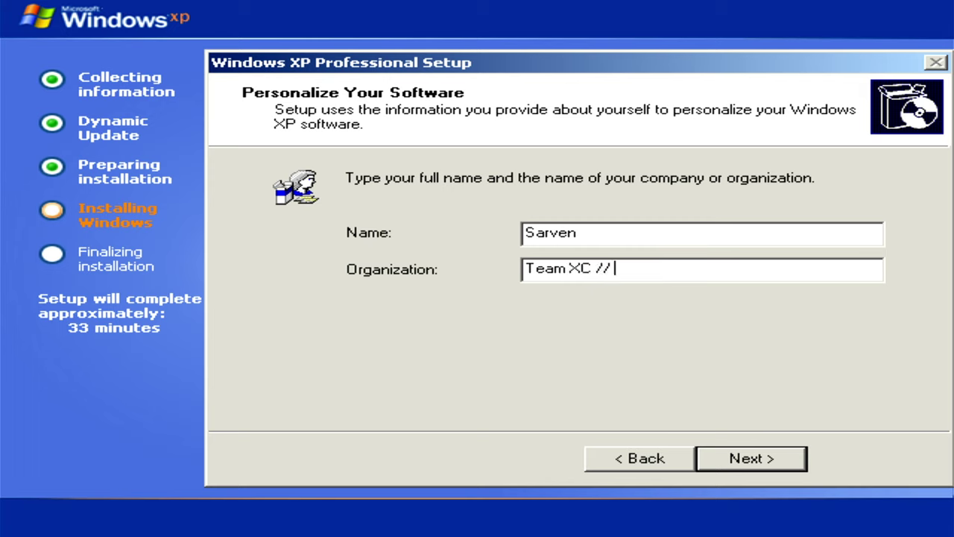
key("BackSpace")
key("BackSpace")
key("BackSpace")
type("& PASTELJUNKOP")
key("BackSpace")
key("BackSpace")
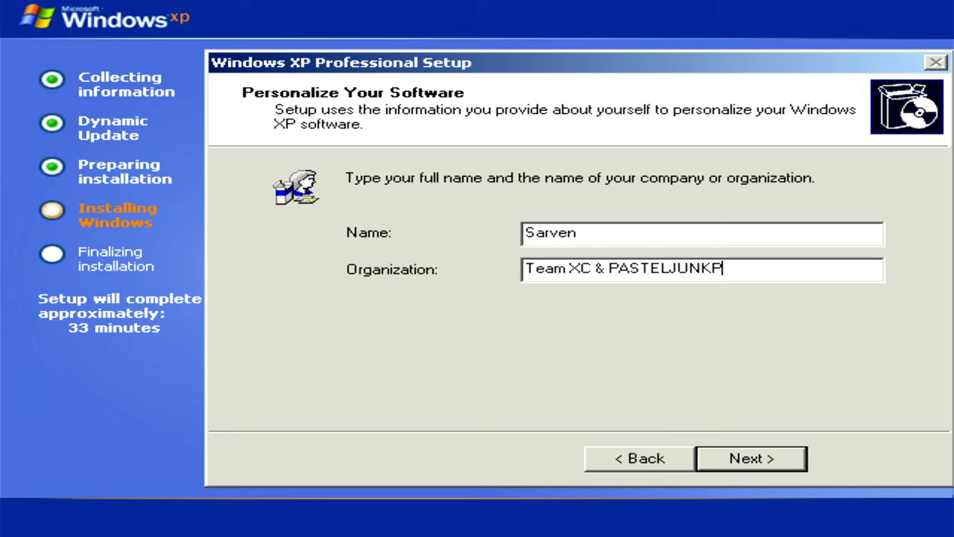
Finish the organization name 'PASTELJUNKPUNKS', then enter the product key
key("Return")
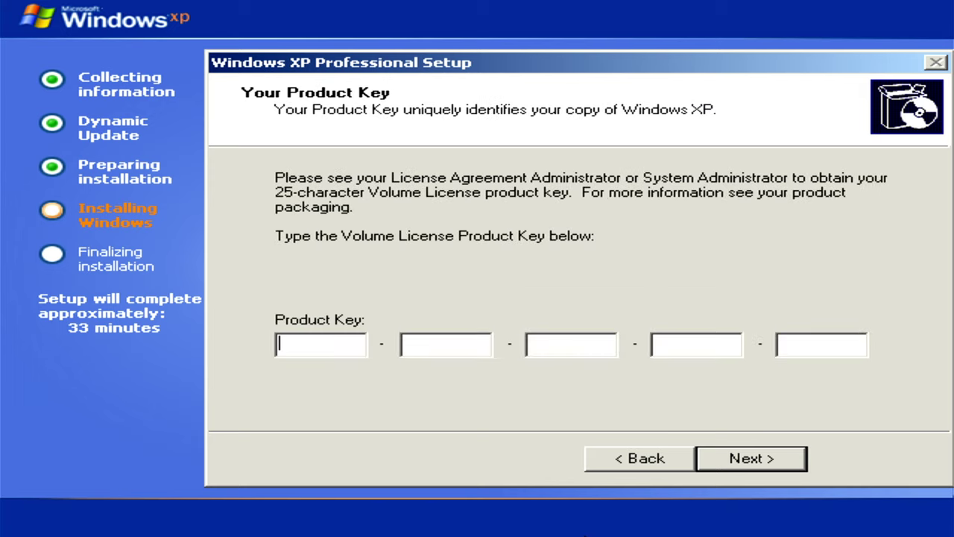
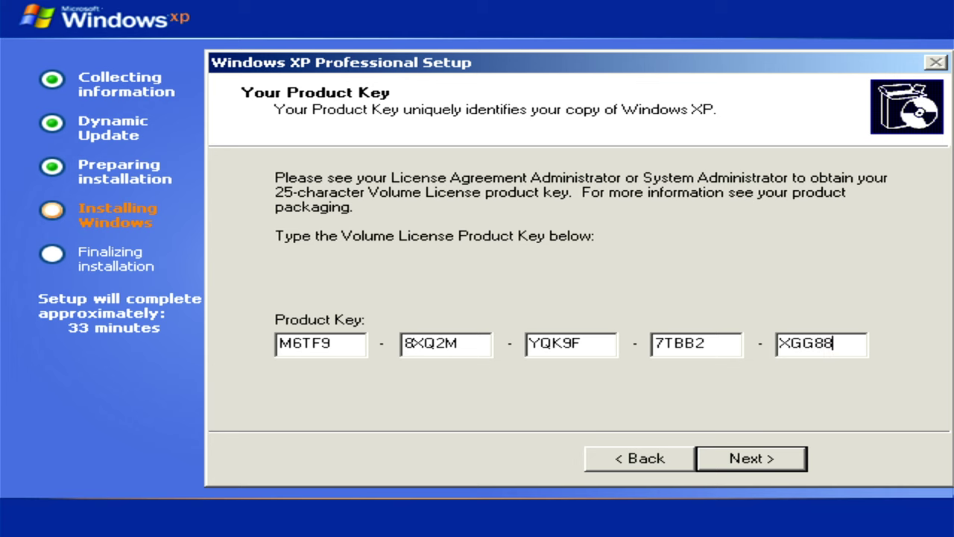
key("Return")
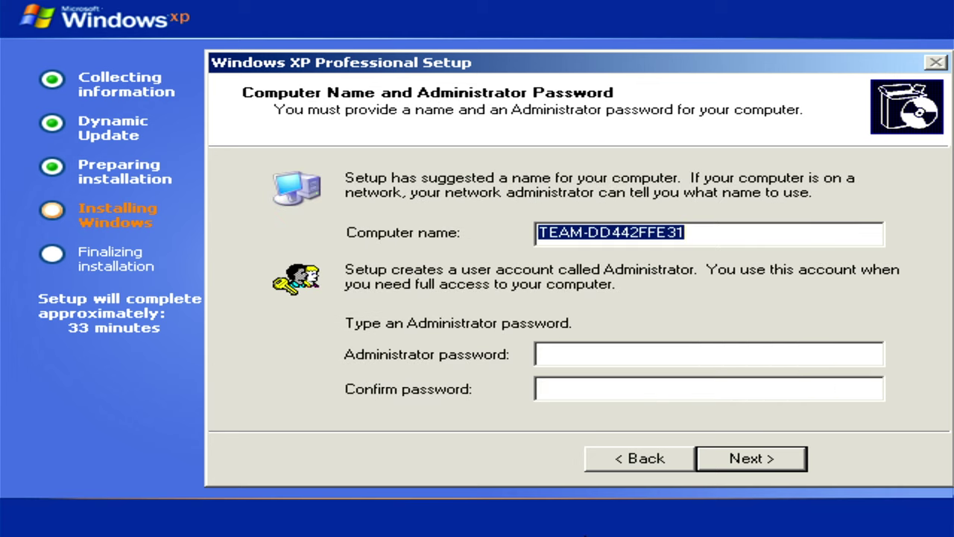
Rename the computer to DESKTOP-DD442FFE31 and decline the truncated 15-character name
key("Tab")
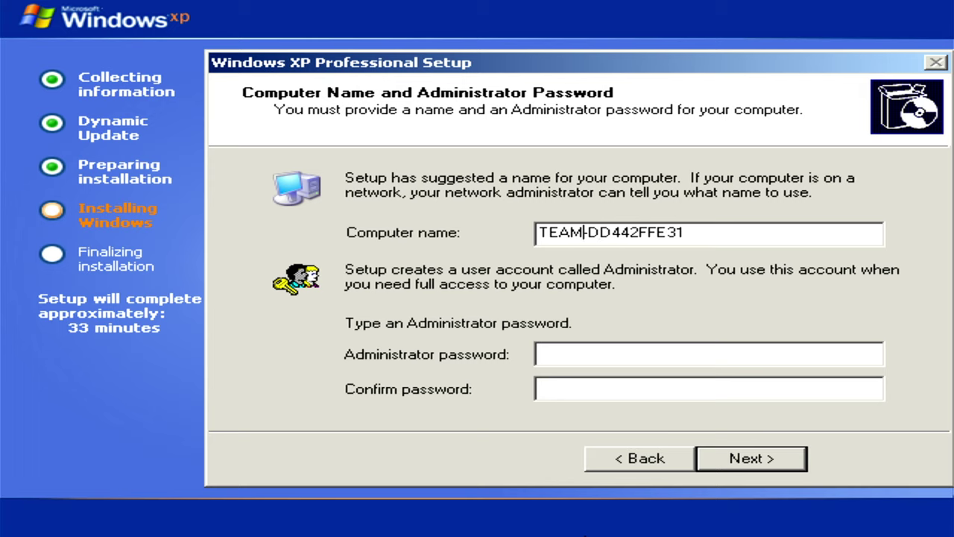
key("BackSpace")
key("BackSpace")
key("BackSpace")
key("BackSpace")
key("BackSpace")
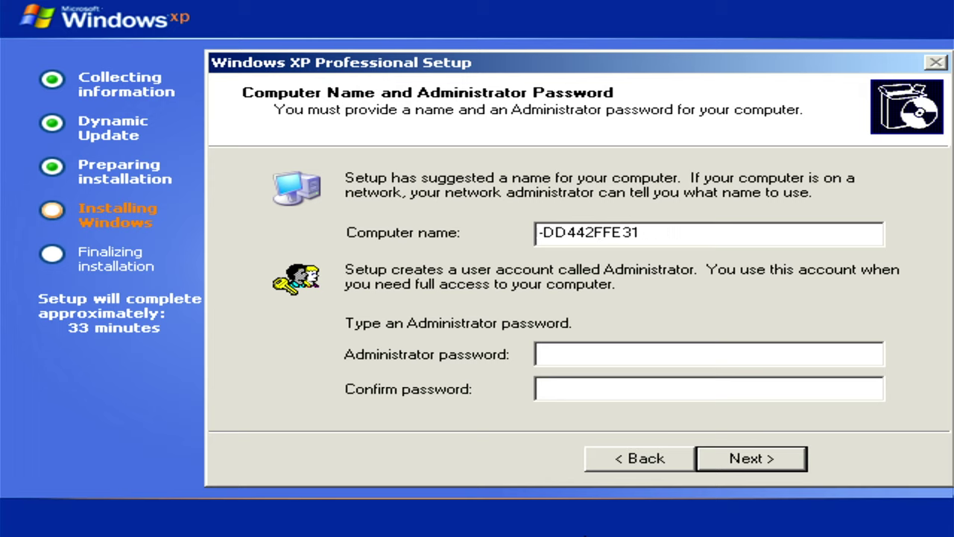
type("DESKTOP")
key("Return")
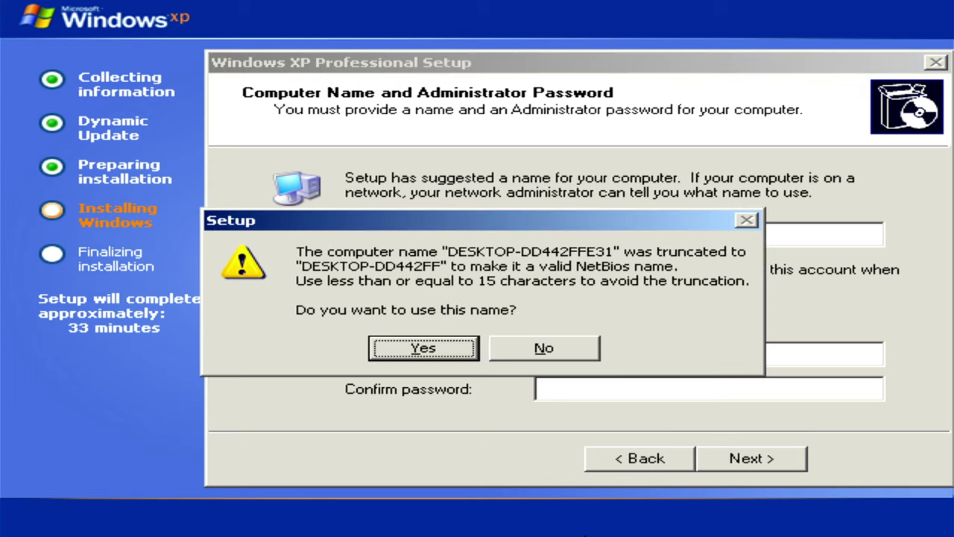
key("Tab")
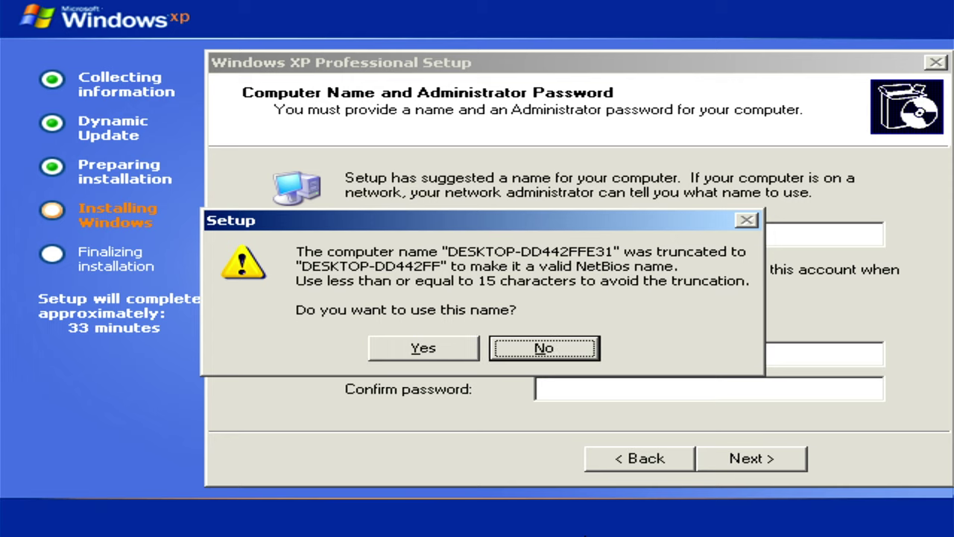
key("Return")
key("End")
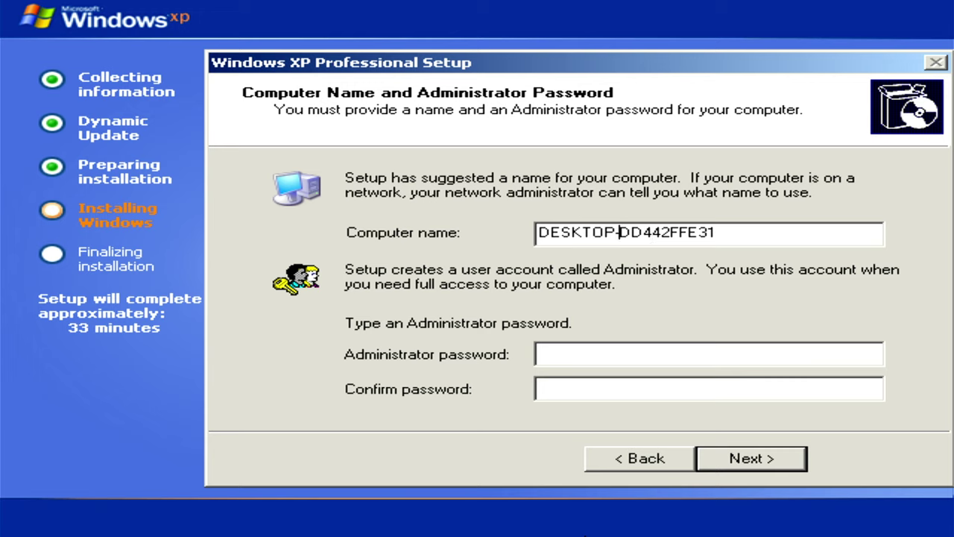
Replace the DESKTOP- prefix so the computer name reads PC-DD442FFE31
key("BackSpace")
key("BackSpace")
key("BackSpace")
key("BackSpace")
key("BackSpace")
key("BackSpace")
key("BackSpace")
key("BackSpace")
type("T")
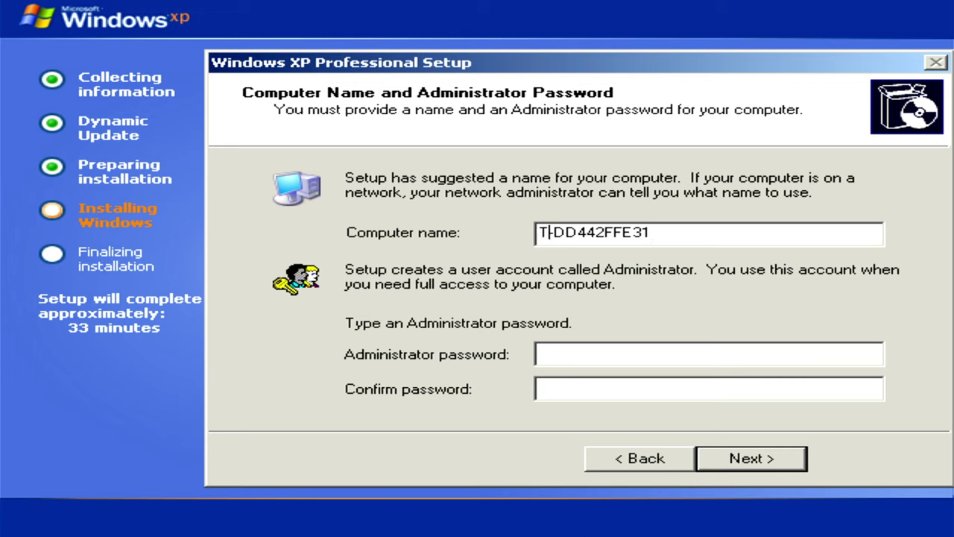
key("BackSpace")
type("XD")
key("BackSpace")
key("BackSpace")
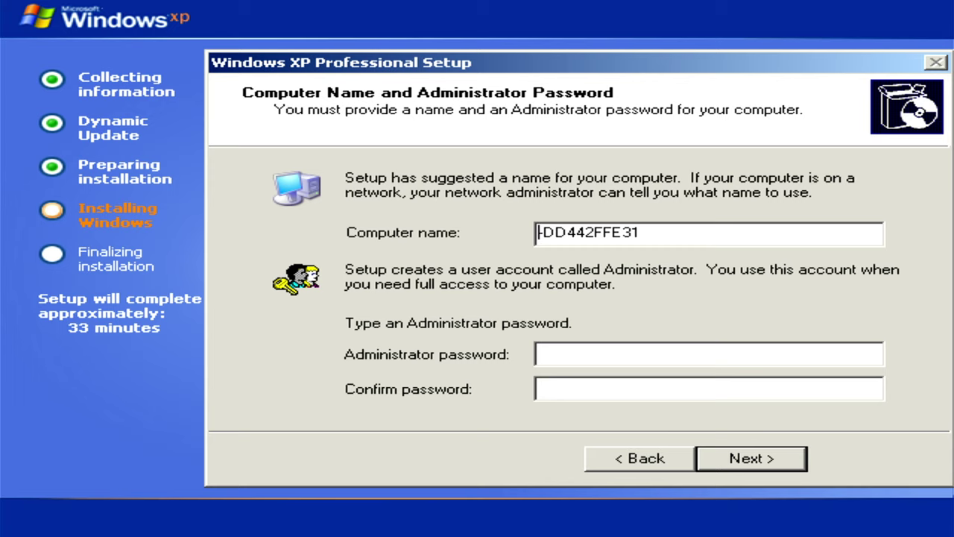
type("PC")
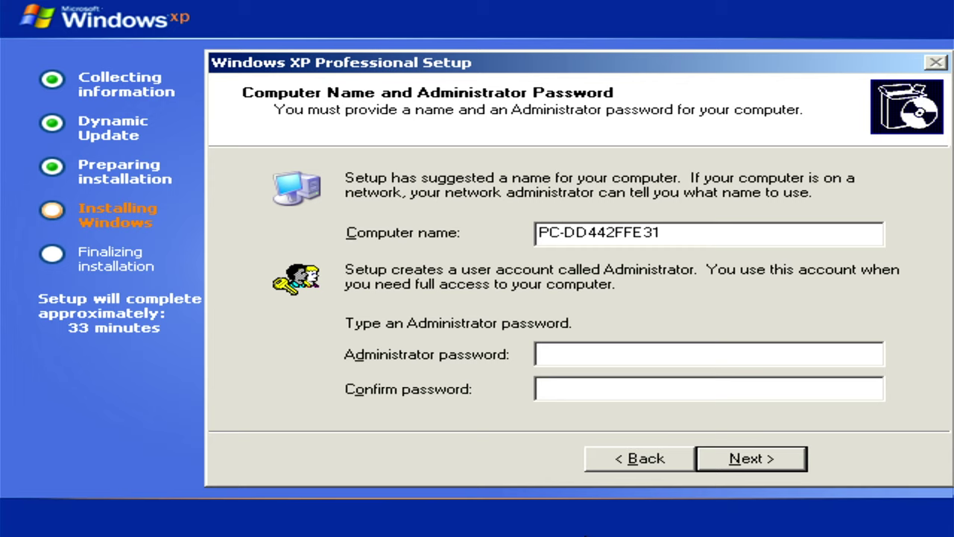
Go back to the Computer Name page and enter a new computer name
key("Return")
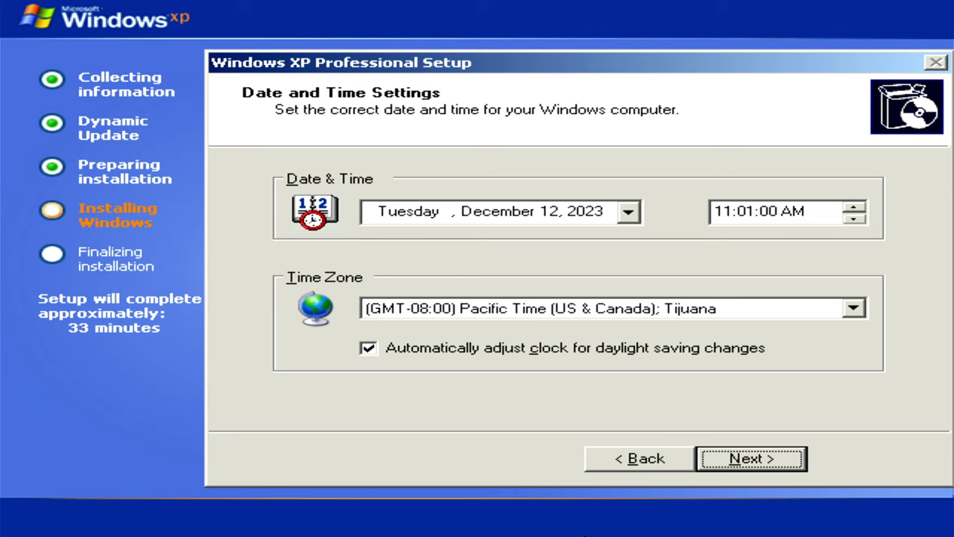
key("shift+Tab")
key("Tab")
key("shift+Tab")
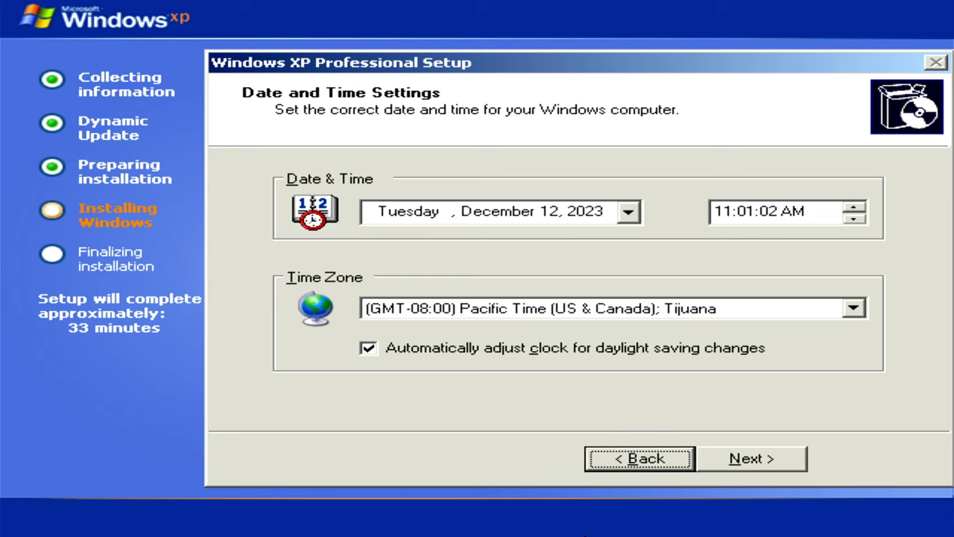
key("Return")
type("SARVEN-XP")
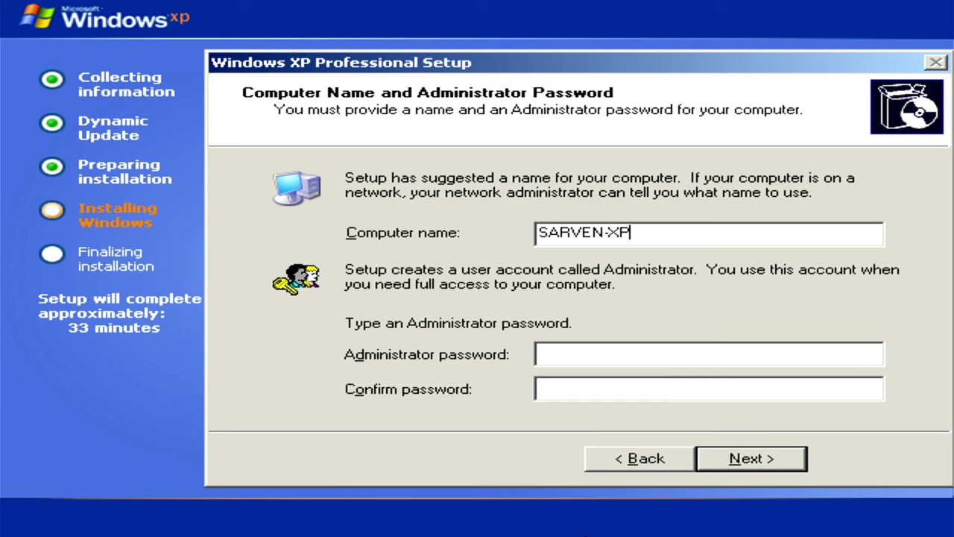
key("Return")
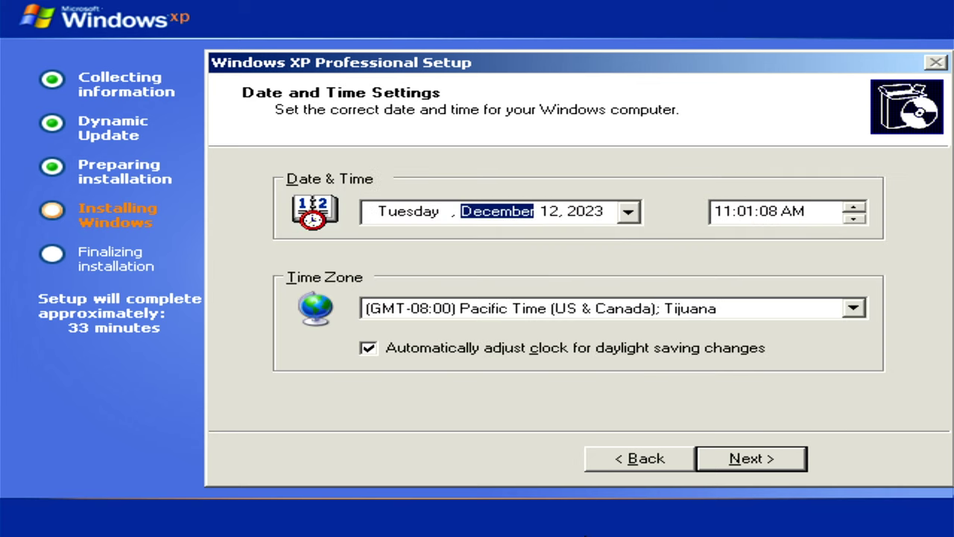
Keep the date at December and set the time zone to Eastern Time (US & Canada)
key("Down")
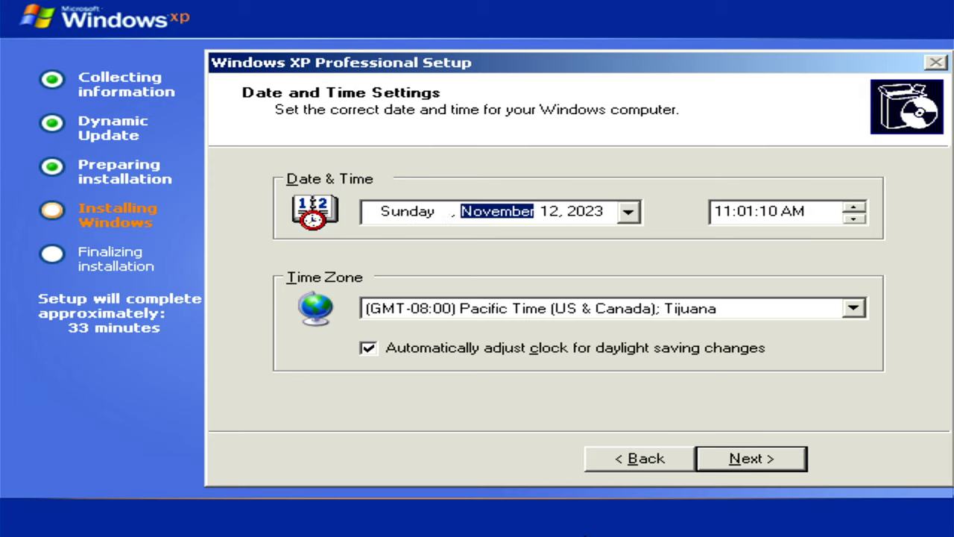
key("Up")
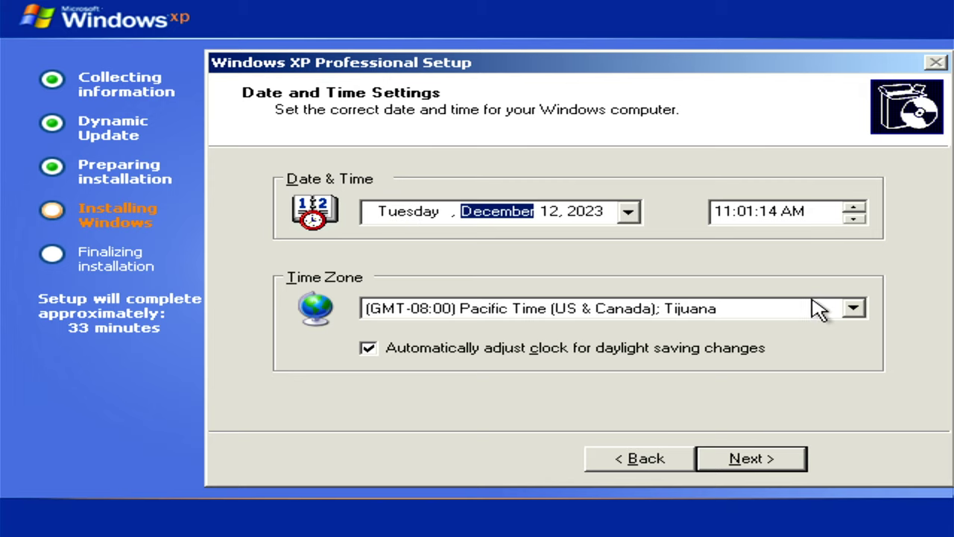
left_click(853, 308)
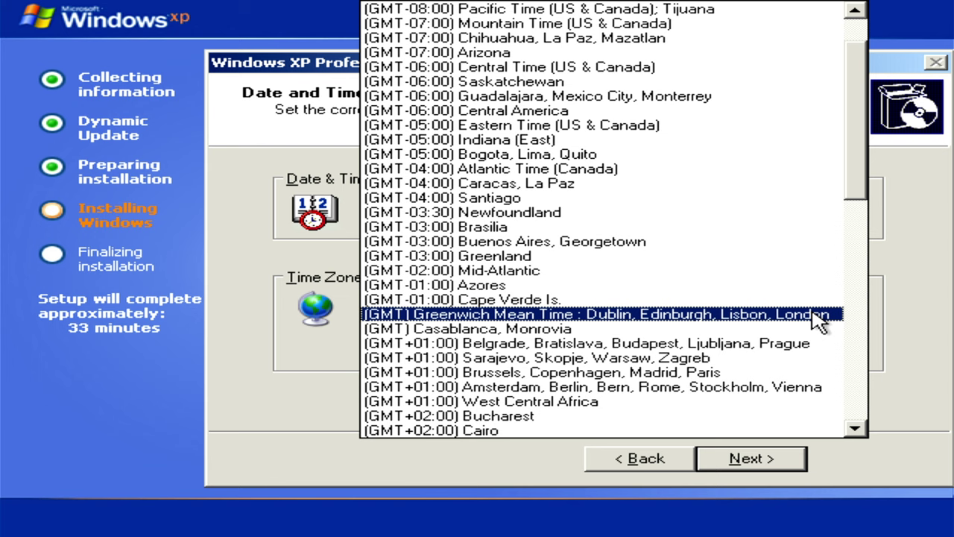
left_click(519, 127)
Accept the date and time settings so setup resumes copying files
left_click(771, 468)
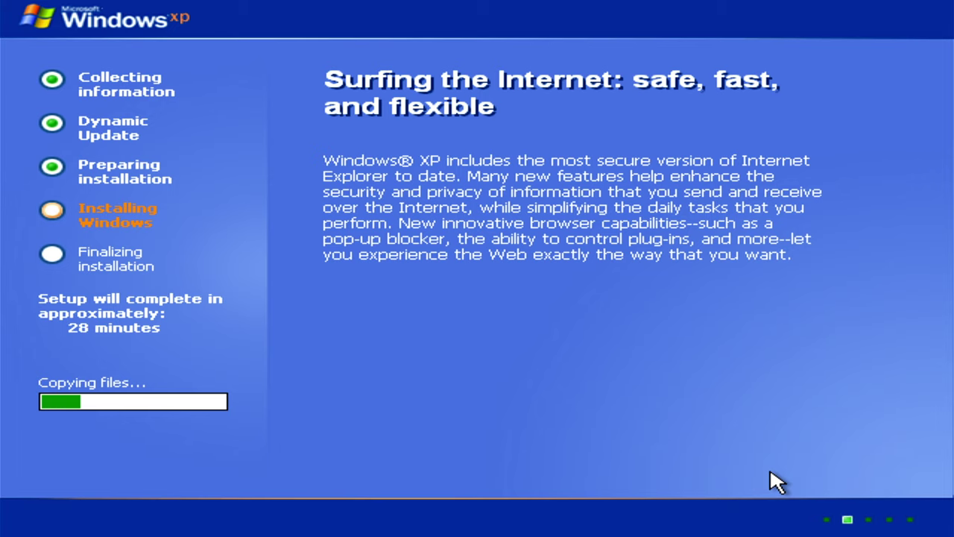
Launch Task Manager by running taskmgr from a Shift+F10 command prompt
key("shift+F10")
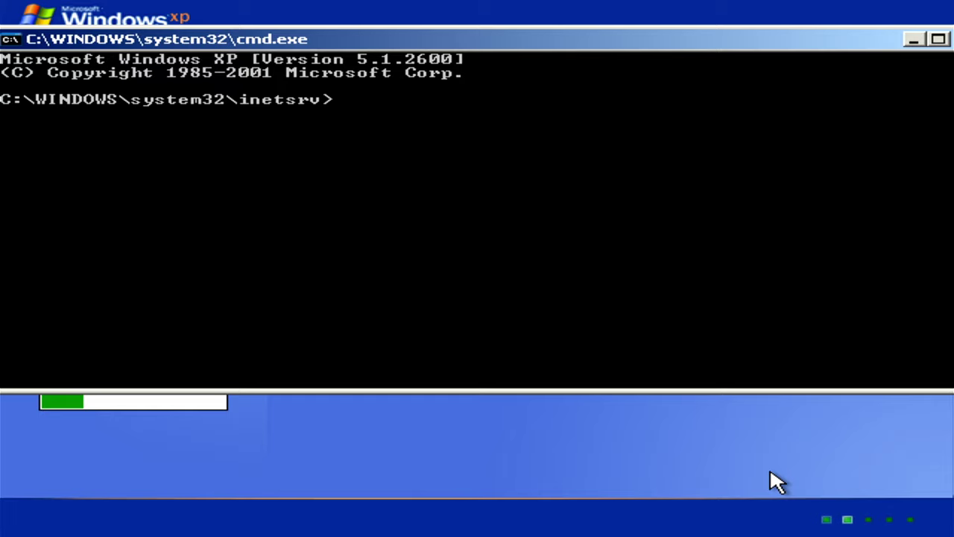
type("taskd")
key("BackSpace")
type("mgr")
key("Return")
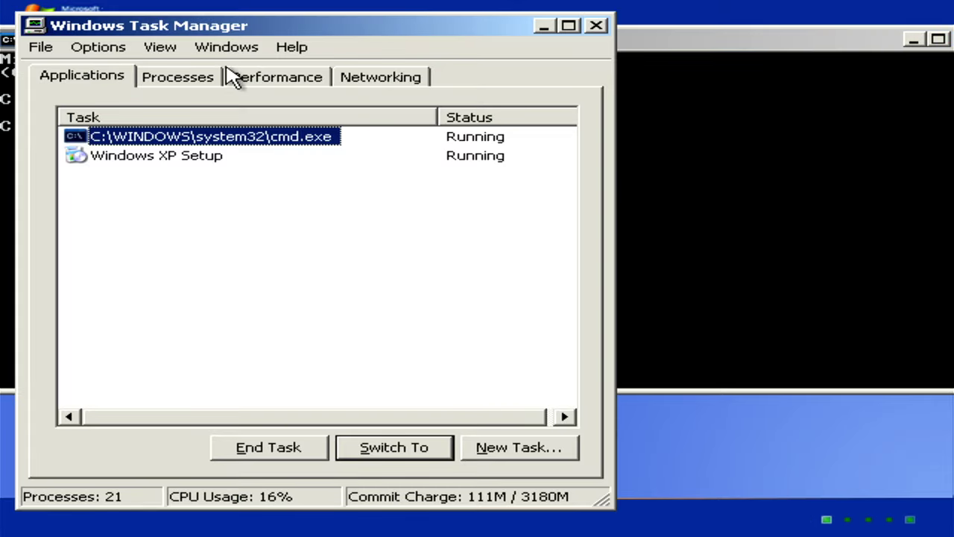
Browse the Processes list and Performance graphs, then close Task Manager
left_click(207, 76)
left_click(253, 78)
double_click(209, 79)
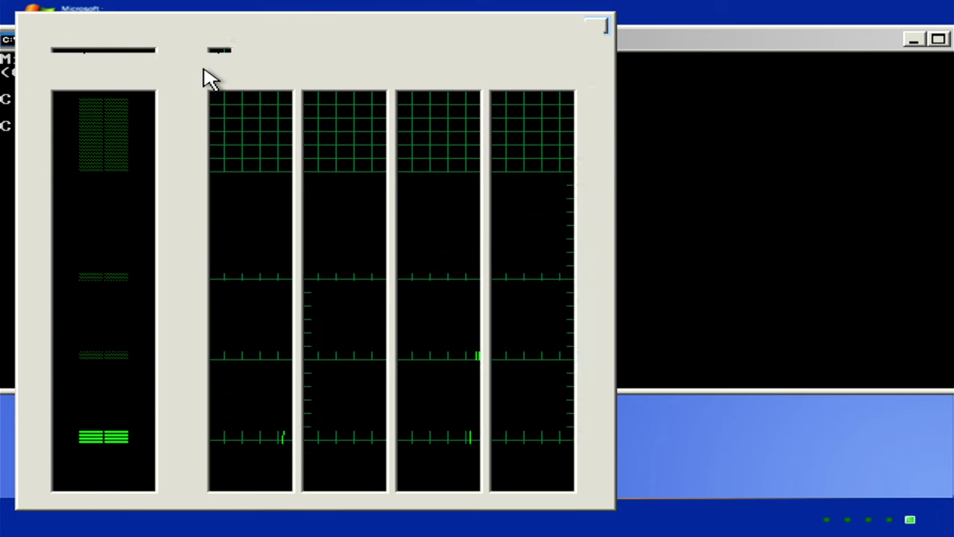
double_click(200, 61)
left_click(149, 84)
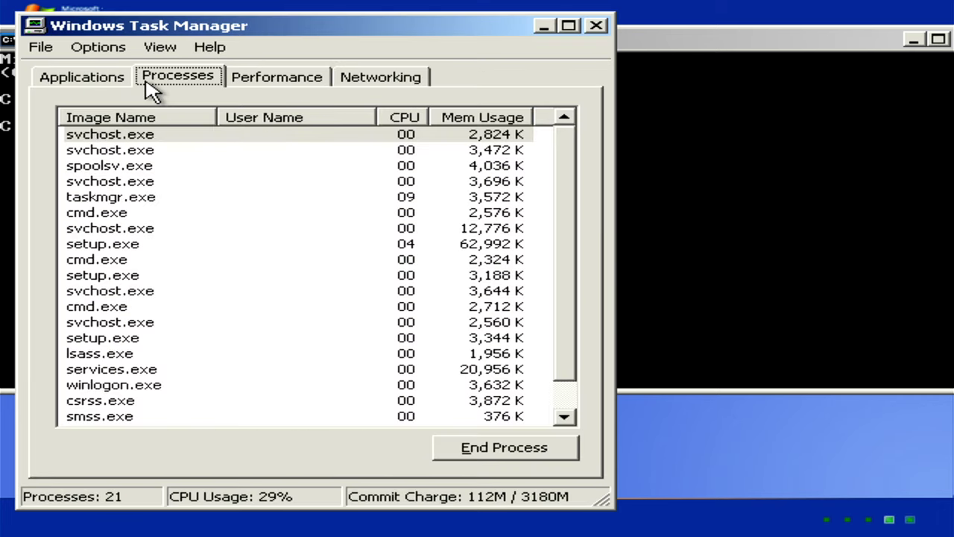
scroll(574, 314, "down", 1)
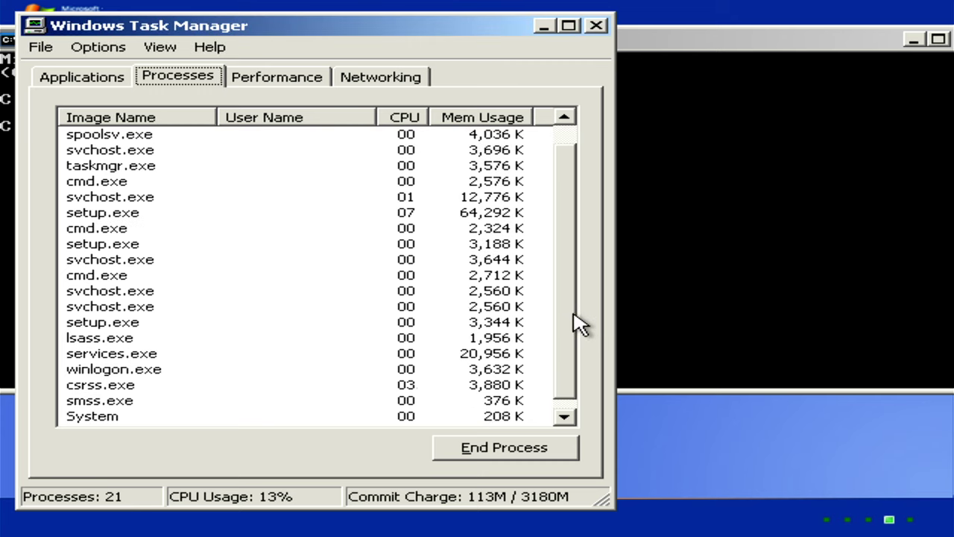
scroll(578, 313, "up", 1)
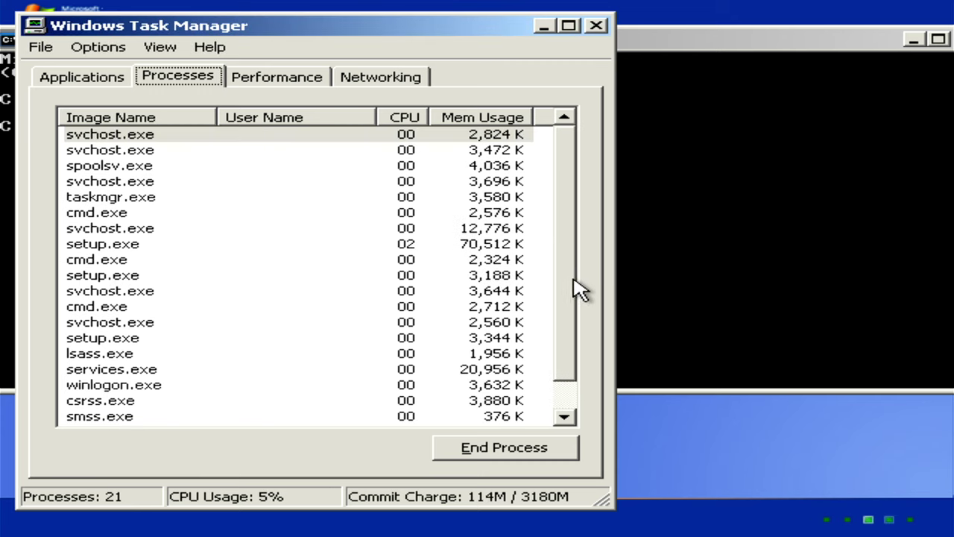
scroll(579, 313, "down", 1)
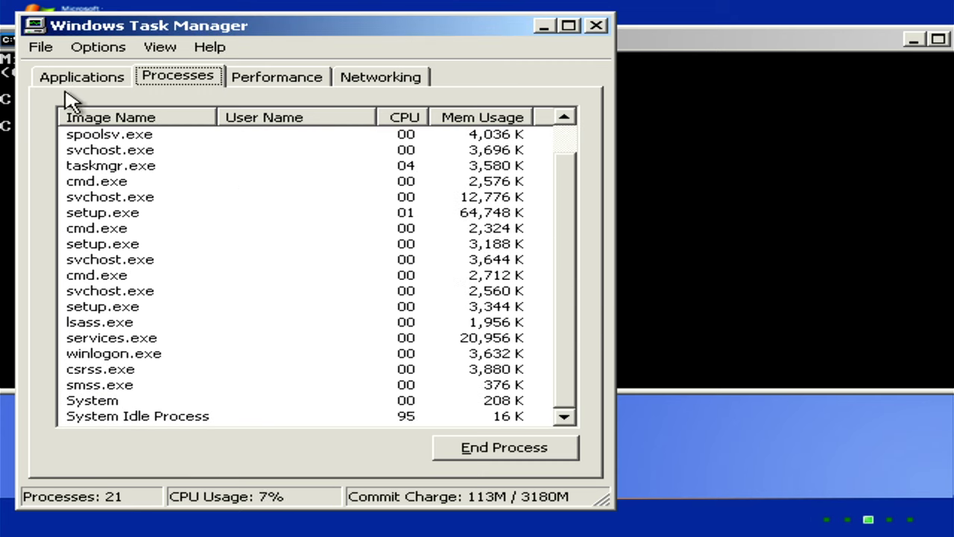
left_click(313, 77)
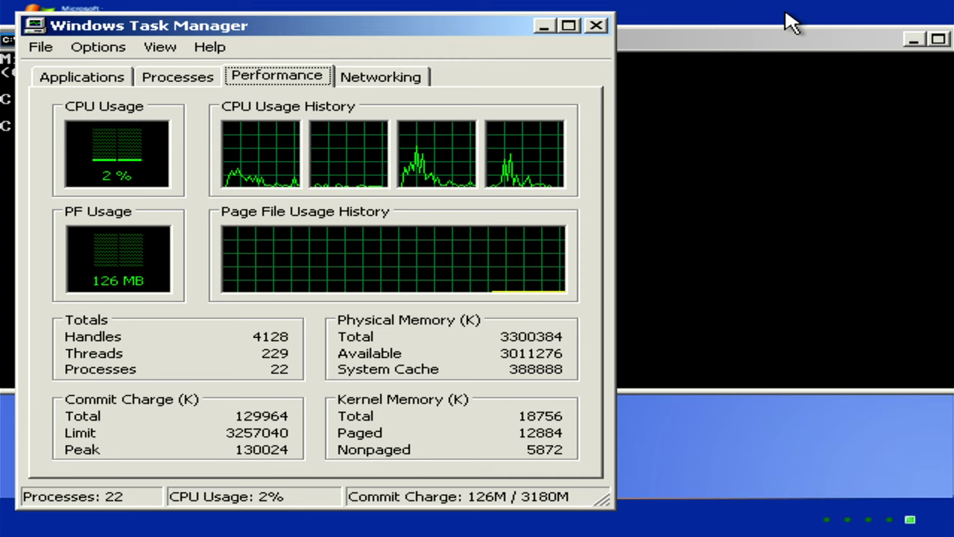
left_click(598, 28)
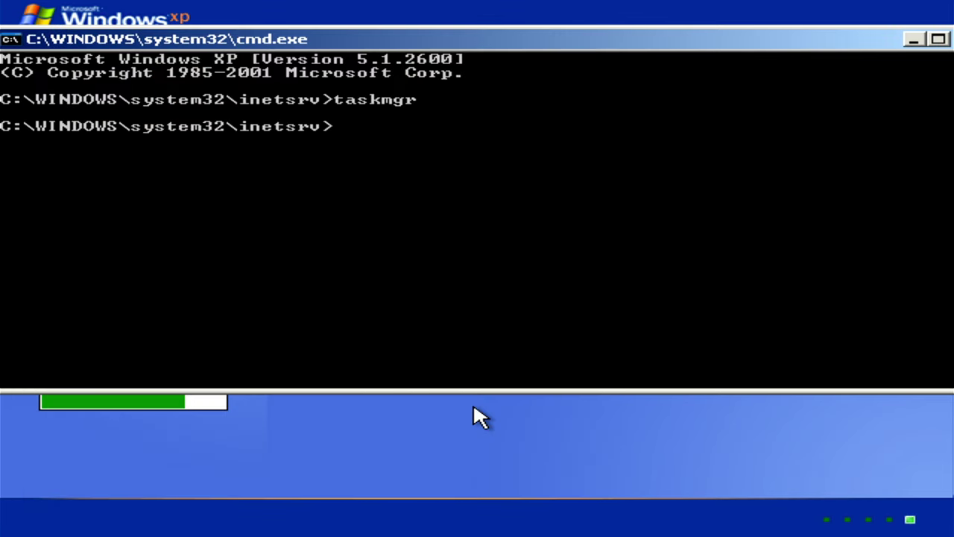
Reopen the command prompt, launch mspaint maximized, and select the Brush tool
type("exit")
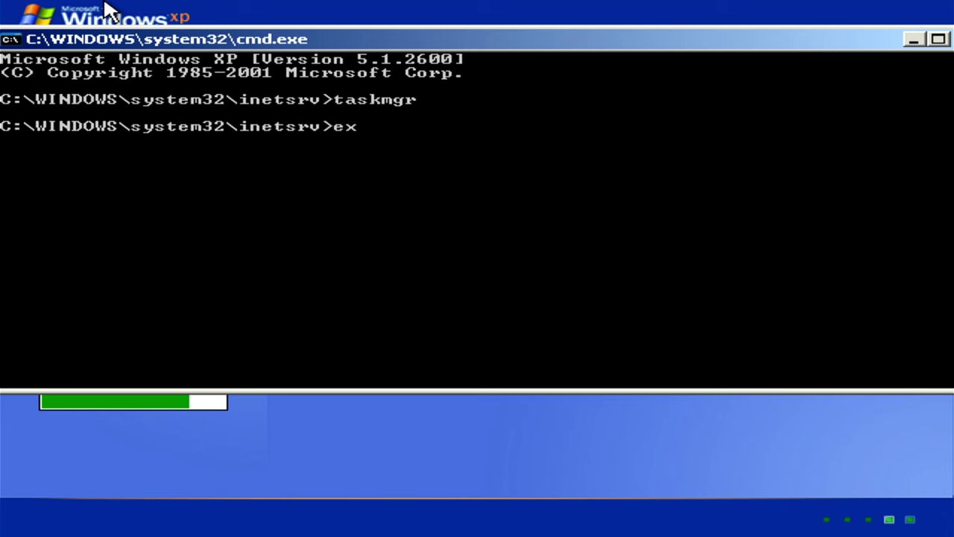
key("Return")
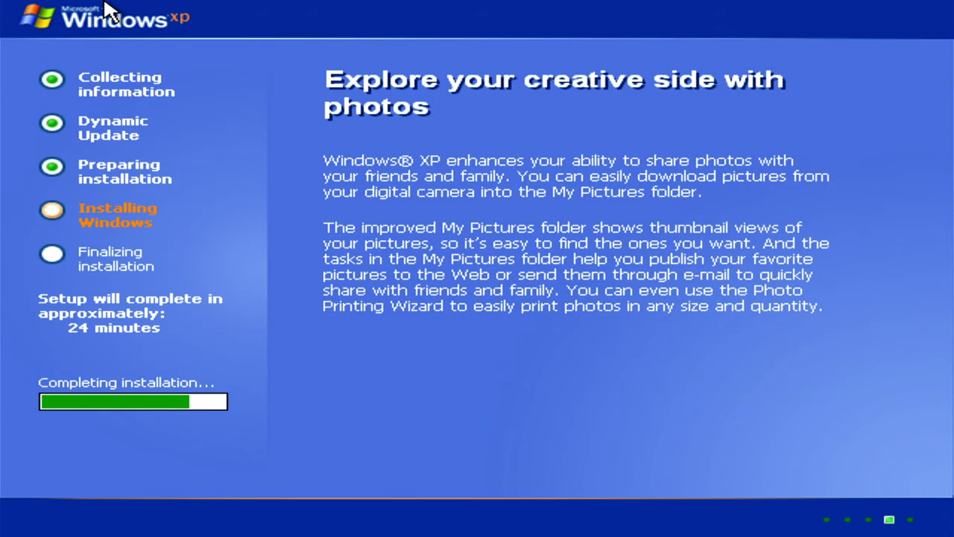
key("shift+F10")
type("mspaint")
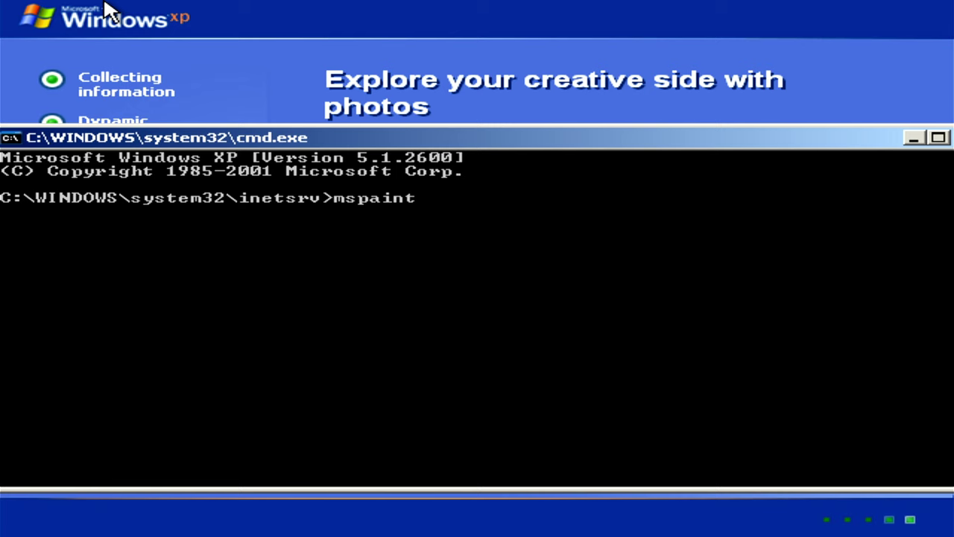
key("Return")
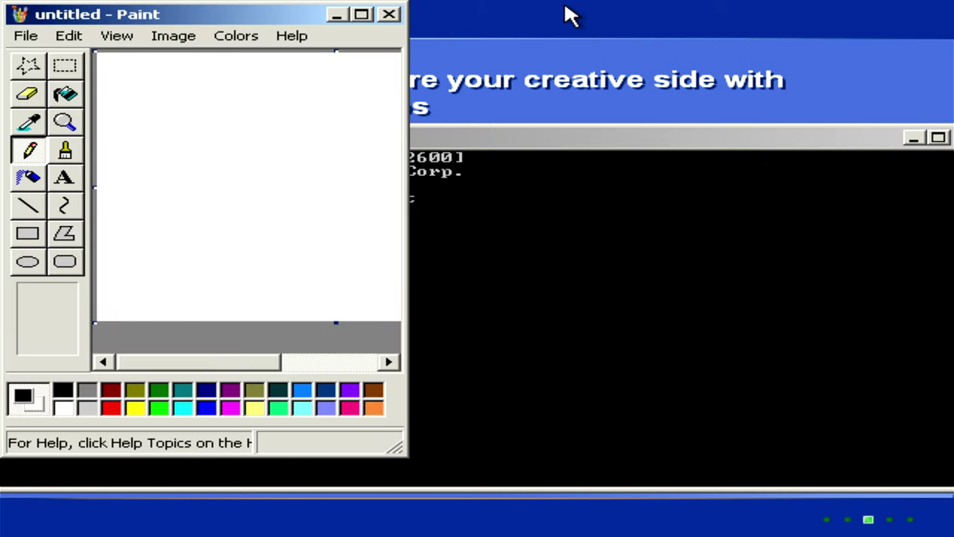
left_click(364, 16)
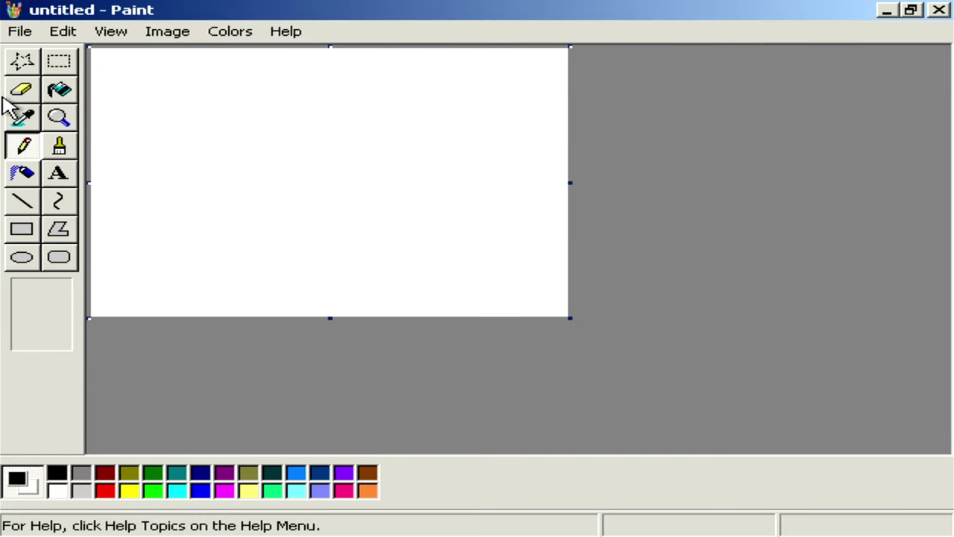
left_click(59, 148)
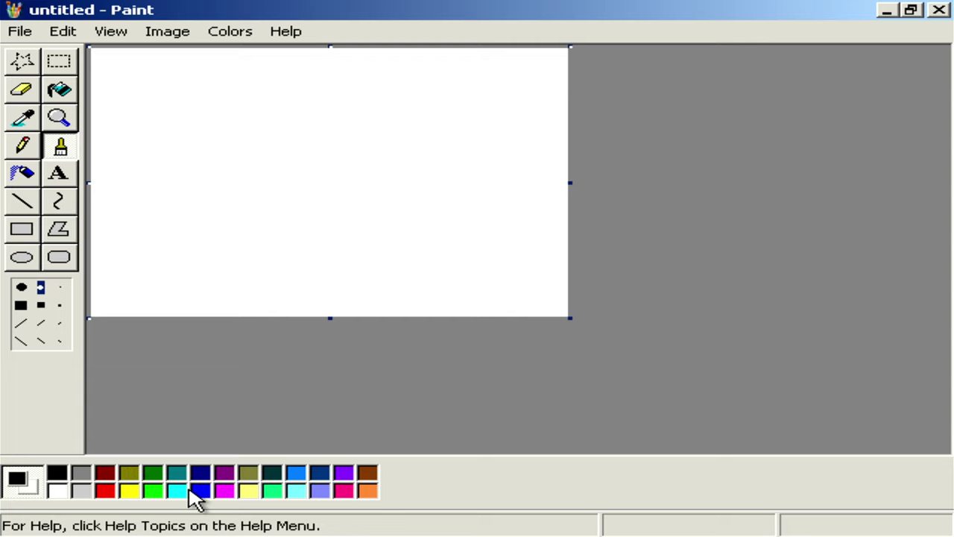
Select blue and the Airbrush at medium spray size
left_click(111, 491)
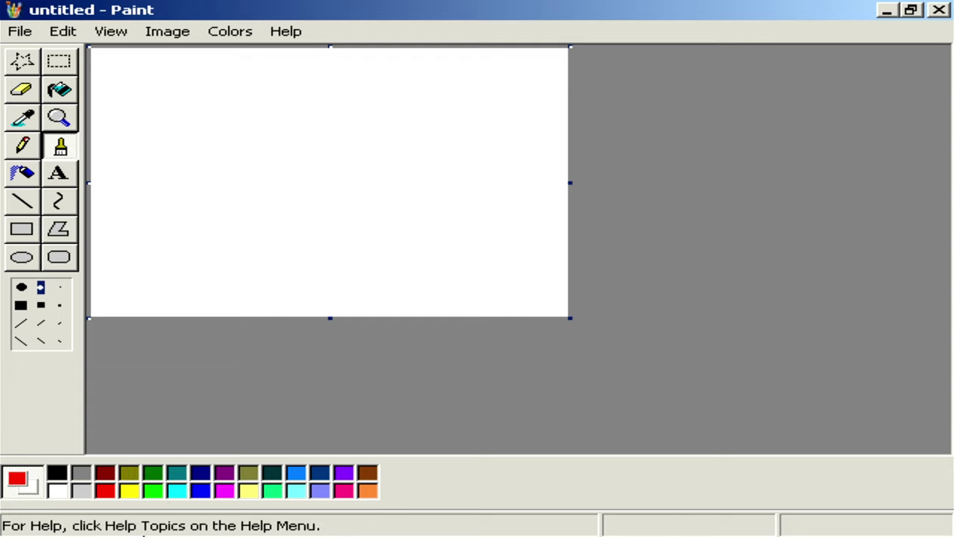
left_click(202, 491)
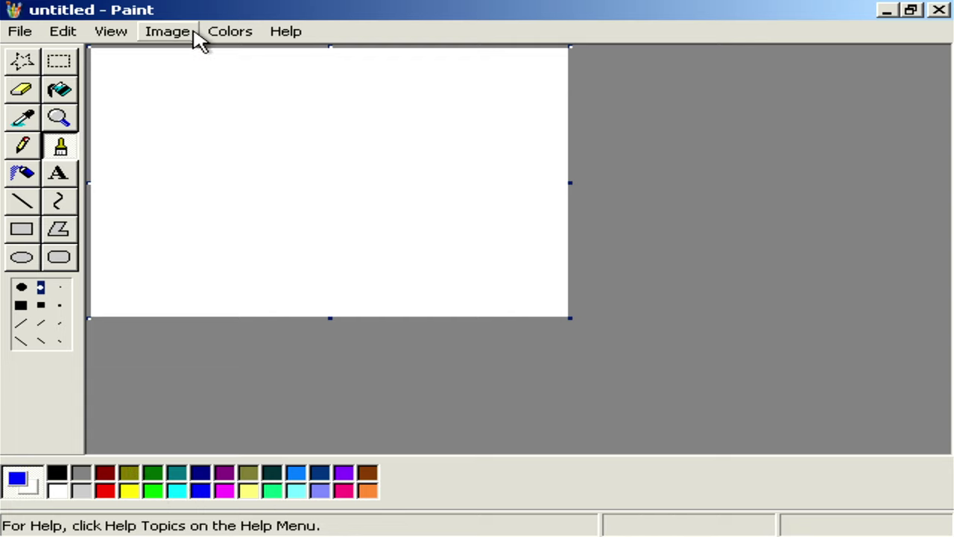
left_click(22, 174)
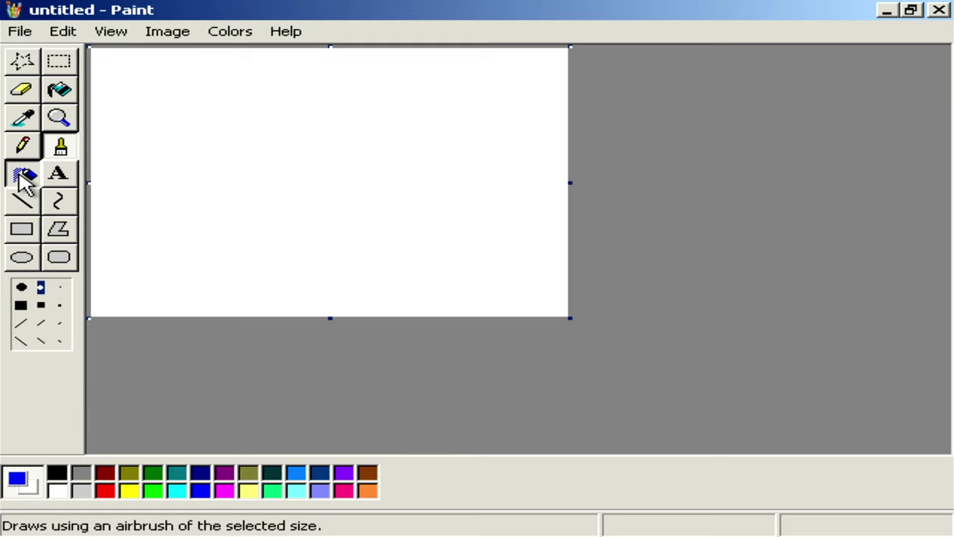
left_click(55, 296)
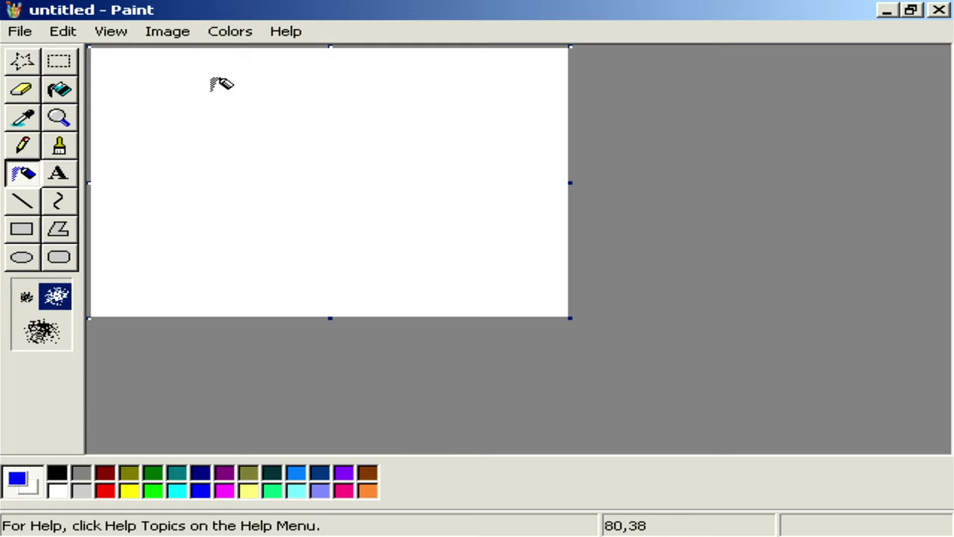
Spray 'SUP YT!' on the canvas, undoing and redoing the messy T stroke
mouse_move(238, 84)
left_mouse_down()
mouse_move(179, 81)
mouse_move(192, 151)
mouse_move(123, 153)
mouse_move(268, 140)
mouse_move(340, 85)
mouse_move(319, 186)
left_mouse_up()
mouse_move(375, 58)
left_mouse_down()
mouse_move(360, 173)
mouse_move(407, 66)
mouse_move(382, 128)
left_mouse_up()
left_click_drag(228, 182, 164, 305)
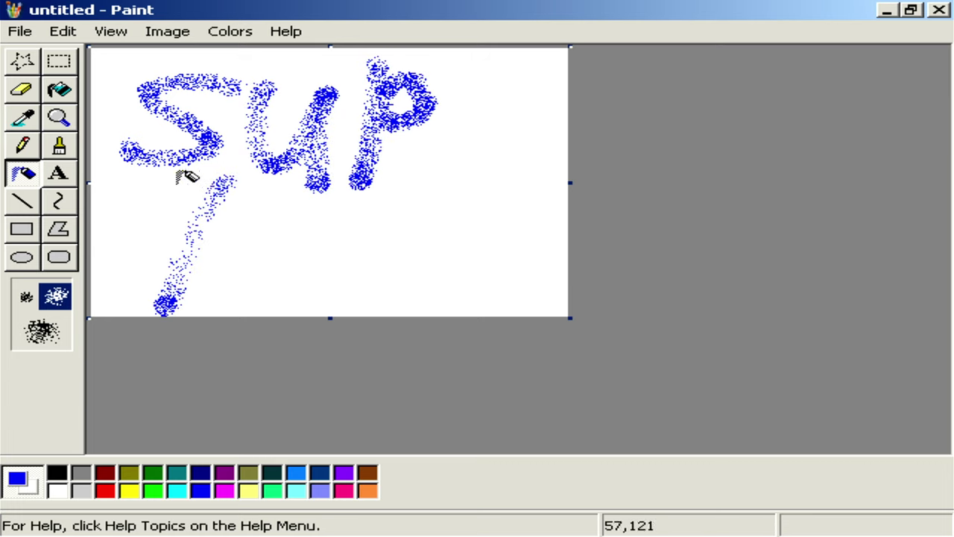
mouse_move(149, 169)
left_mouse_down()
mouse_move(192, 219)
mouse_move(191, 242)
left_mouse_up()
left_click_drag(244, 200, 389, 200)
mouse_move(283, 205)
left_mouse_down()
mouse_move(291, 256)
mouse_move(298, 200)
mouse_move(366, 195)
mouse_move(306, 185)
mouse_move(373, 204)
mouse_move(310, 297)
left_mouse_up()
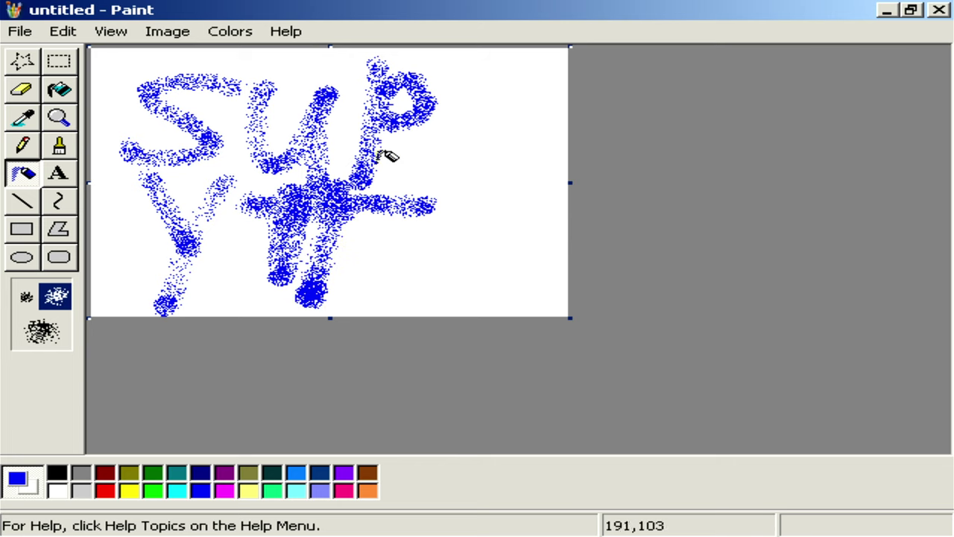
key("ctrl+z")
key("ctrl+z")
key("ctrl+z")
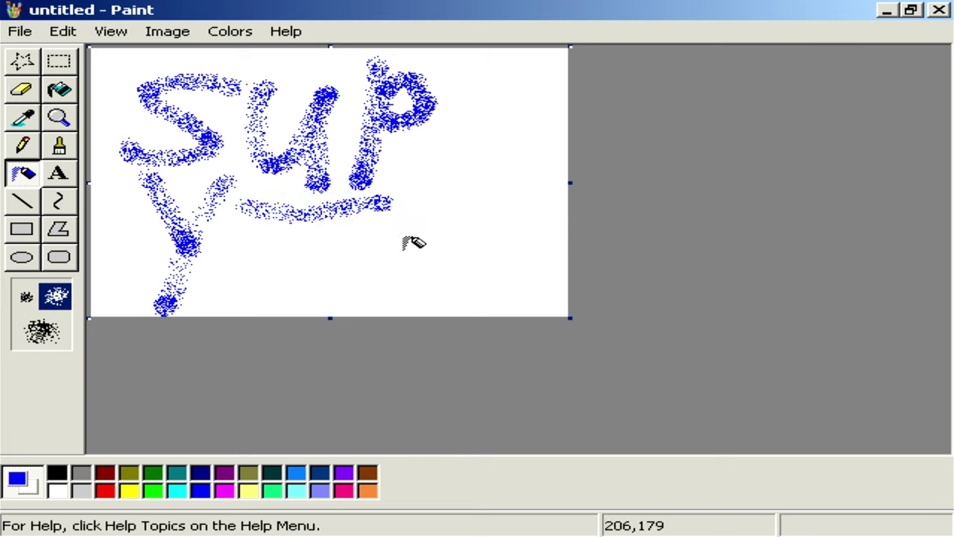
mouse_move(263, 206)
left_mouse_down()
mouse_move(376, 208)
mouse_move(283, 198)
mouse_move(328, 220)
mouse_move(333, 210)
mouse_move(300, 313)
mouse_move(317, 224)
left_mouse_up()
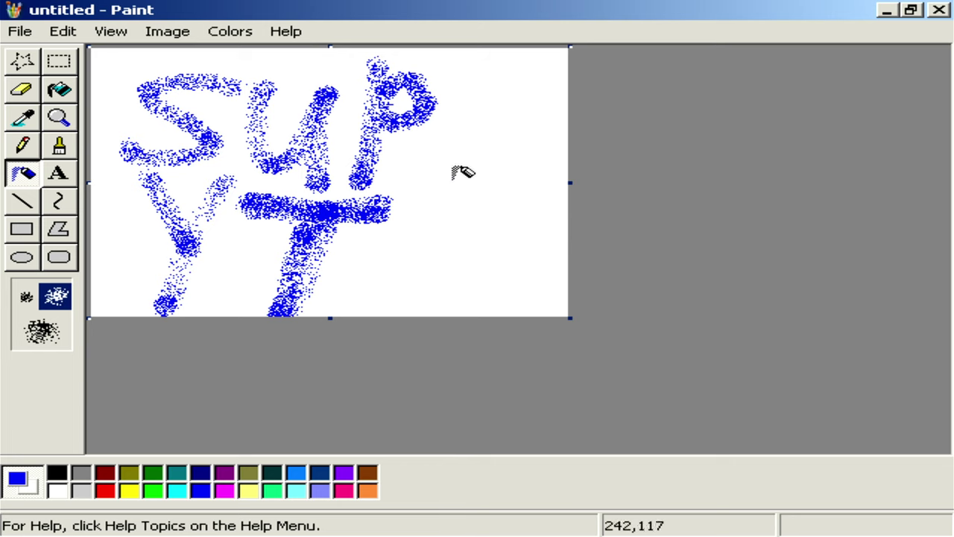
left_click_drag(441, 188, 434, 283)
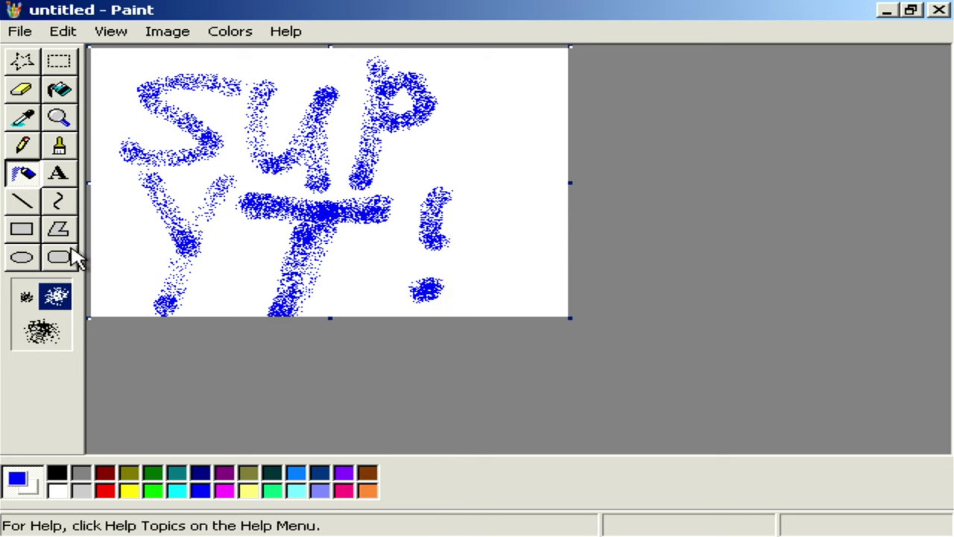
Exit Paint without saving the drawing
left_click(22, 34)
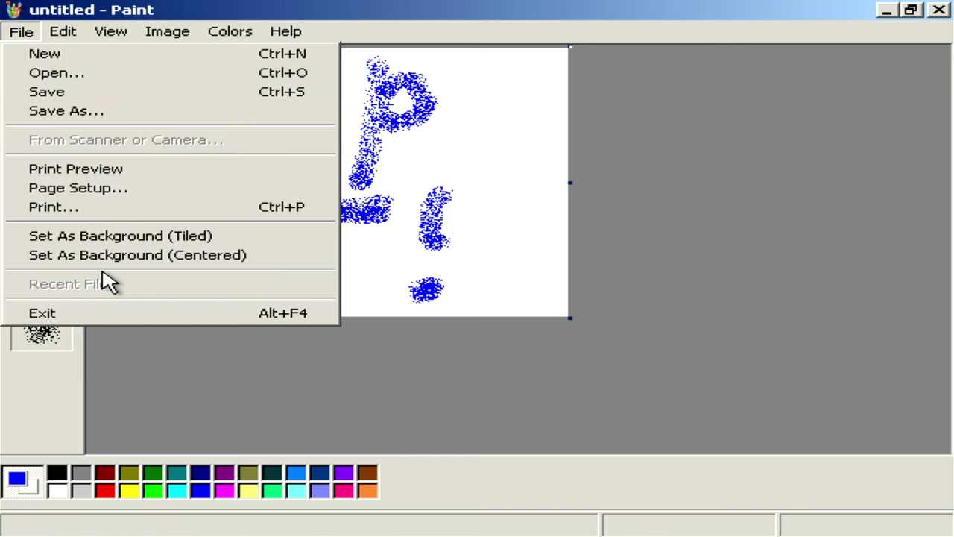
left_click(50, 313)
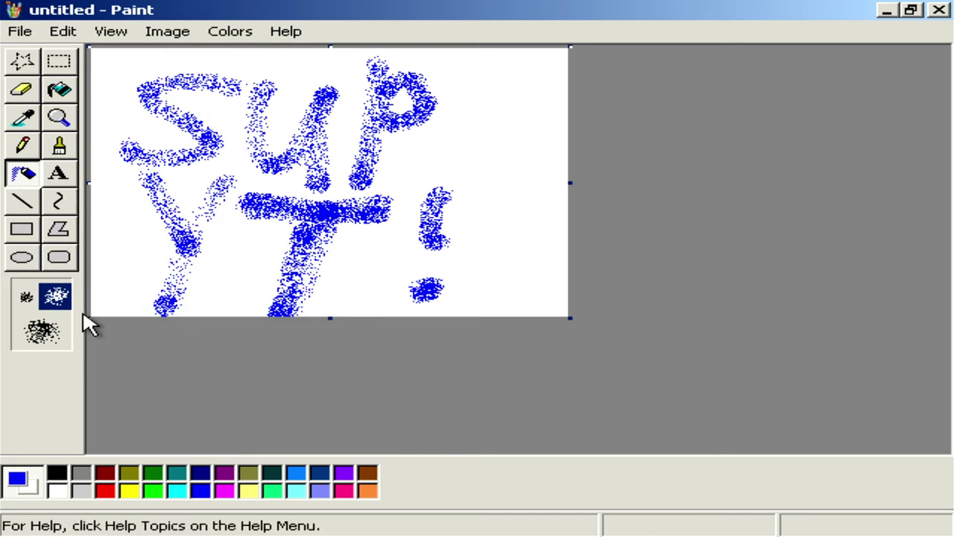
left_click(508, 311)
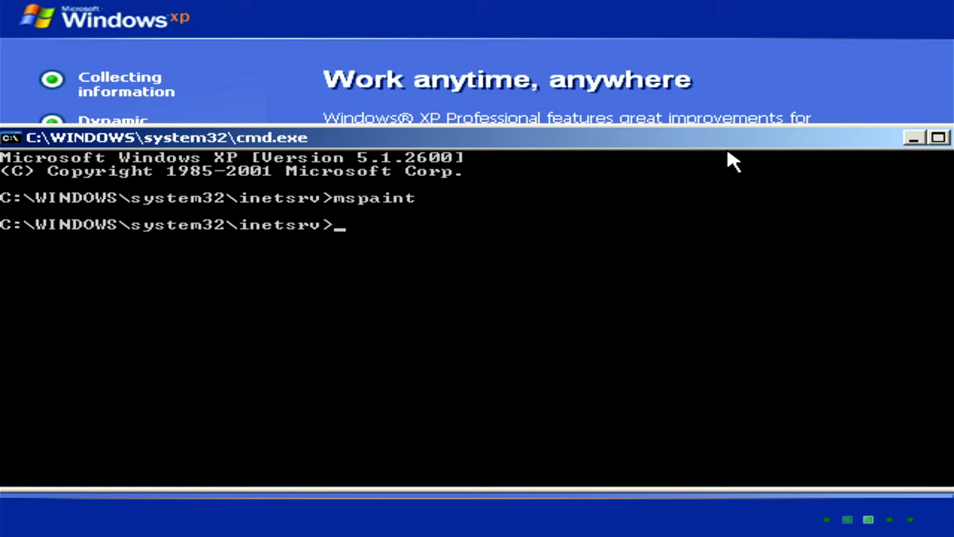
Launch Notepad, type 'deez nuts', then select it all and delete it
type("notepad")
key("Return")
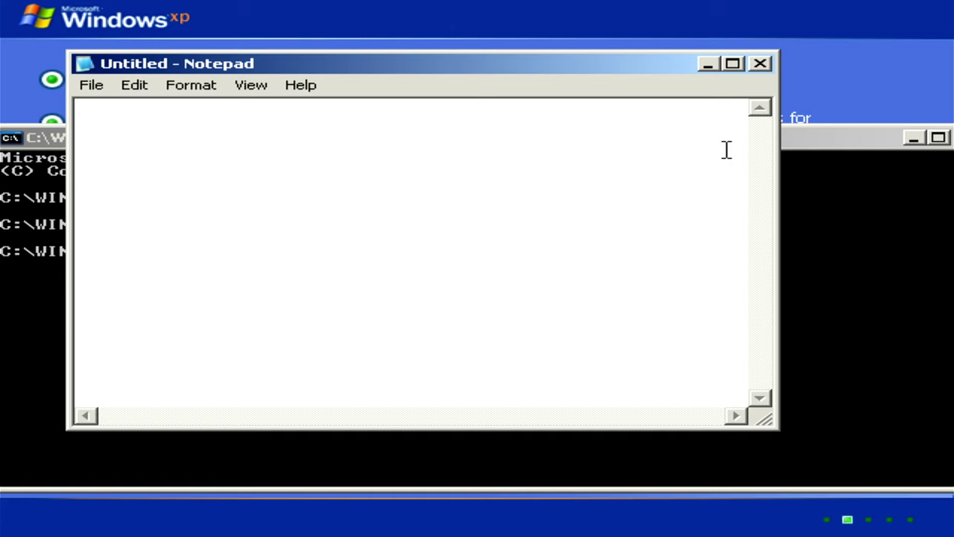
type("de")
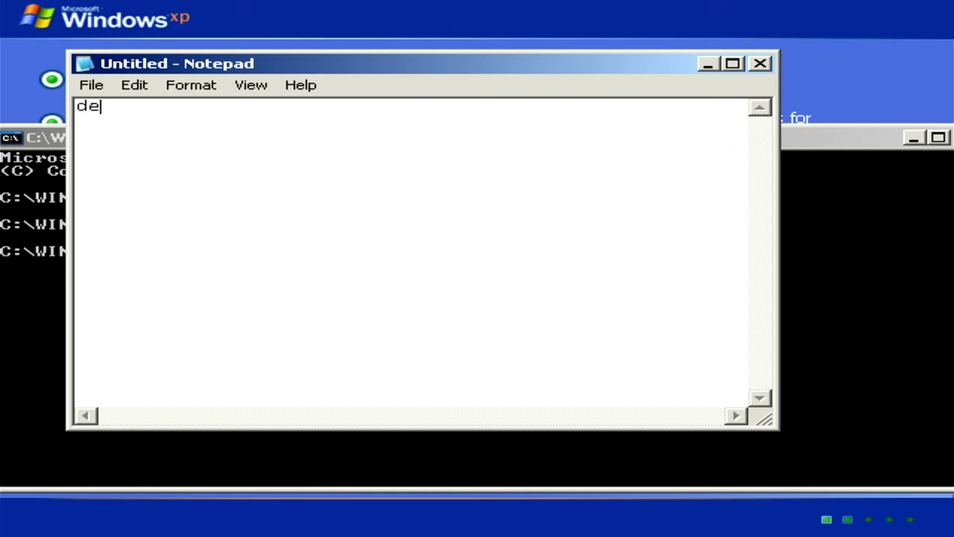
type("ez nuts")
key("ctrl+a")
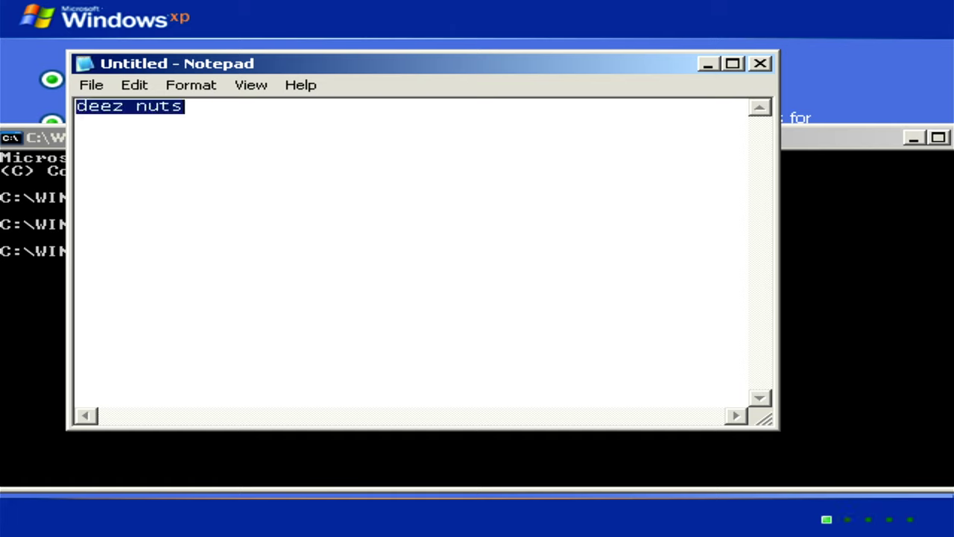
type("7")
key("BackSpace")
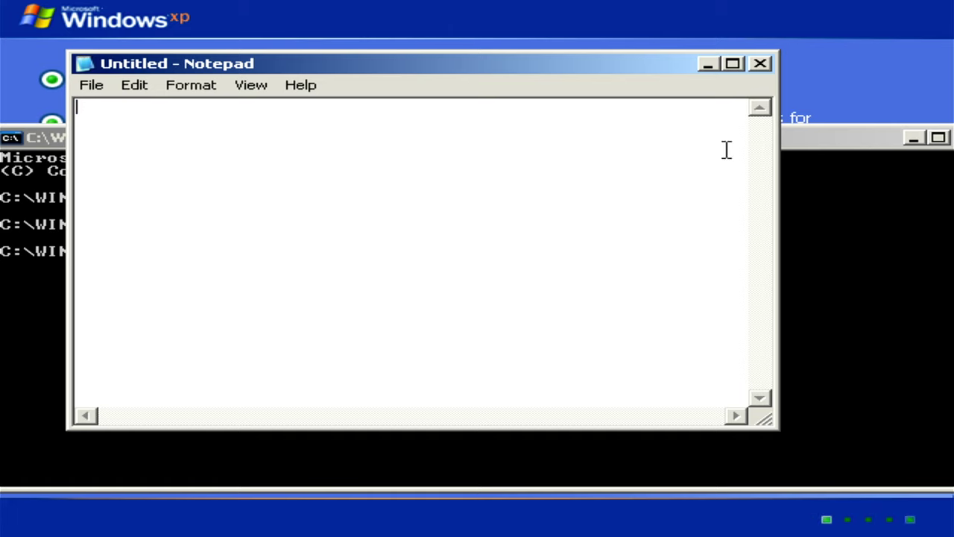
Type a linktr.ee profile link, then erase it
type("linkt")
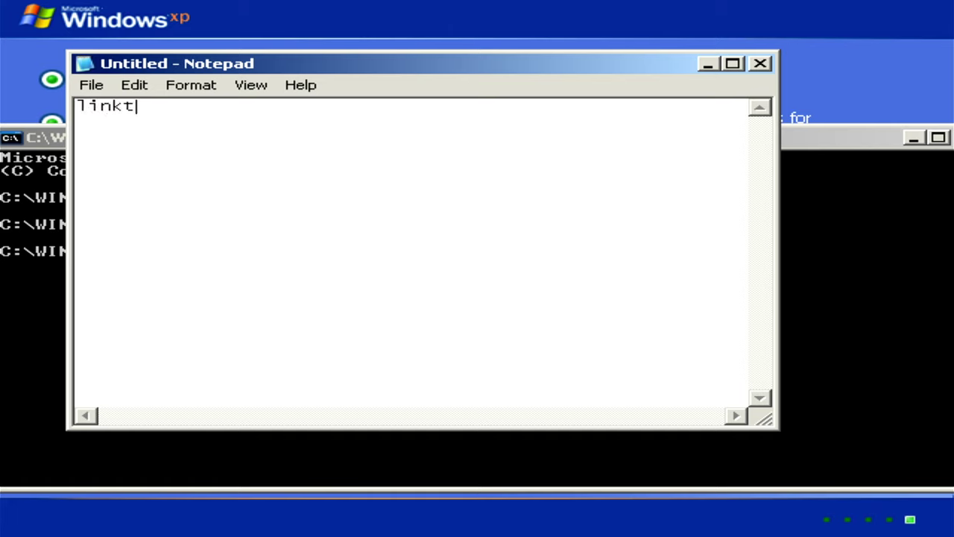
type("r.ee/")
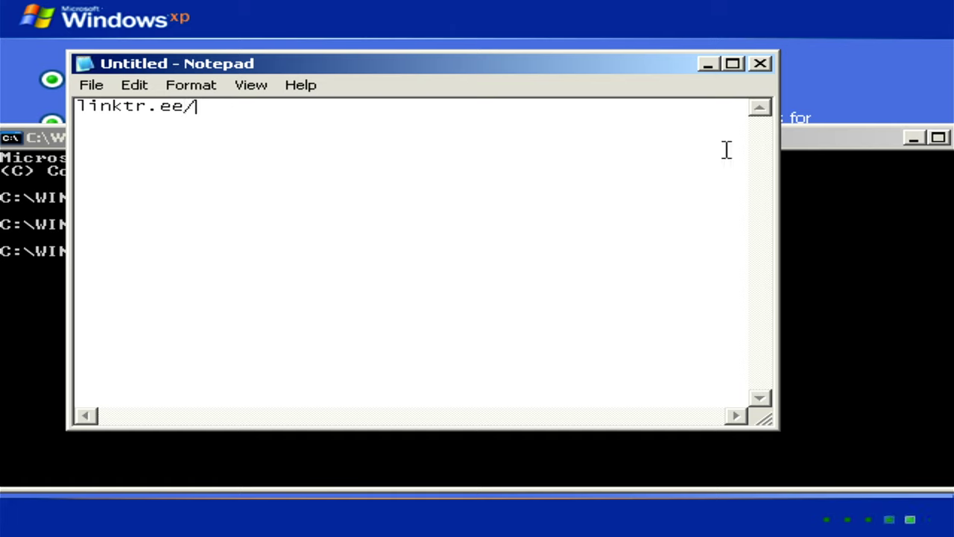
type("@")
key("BackSpace")
type("@RoozerXC")
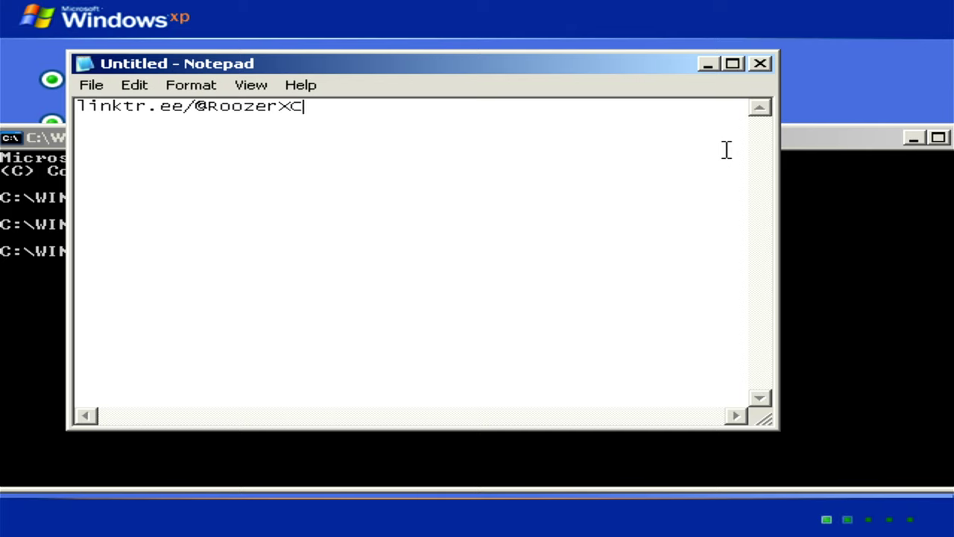
key("BackSpace")
key("BackSpace")
key("BackSpace")
key("BackSpace")
key("BackSpace")
key("BackSpace")
key("BackSpace")
key("BackSpace")
key("BackSpace")
key("BackSpace")
key("BackSpace")
key("BackSpace")
key("BackSpace")
key("BackSpace")
key("BackSpace")
key("BackSpace")
key("BackSpace")
key("BackSpace")
key("BackSpace")
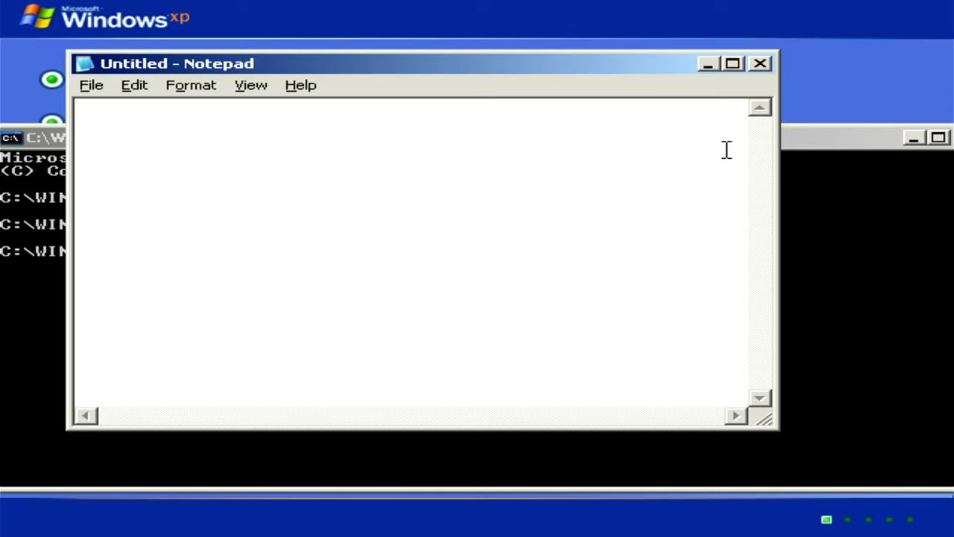
Close Notepad and exit the command prompt
key("alt+F4")
type("exit")
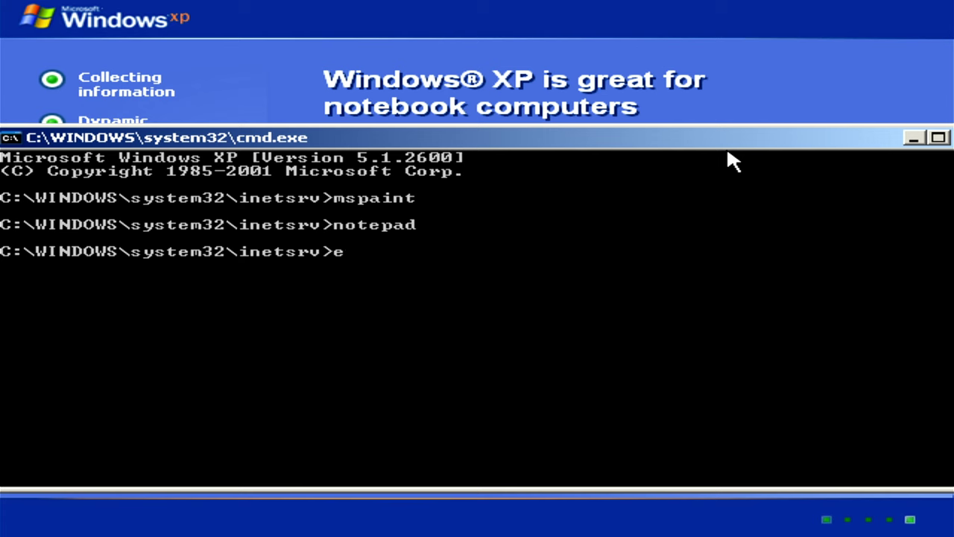
key("Return")
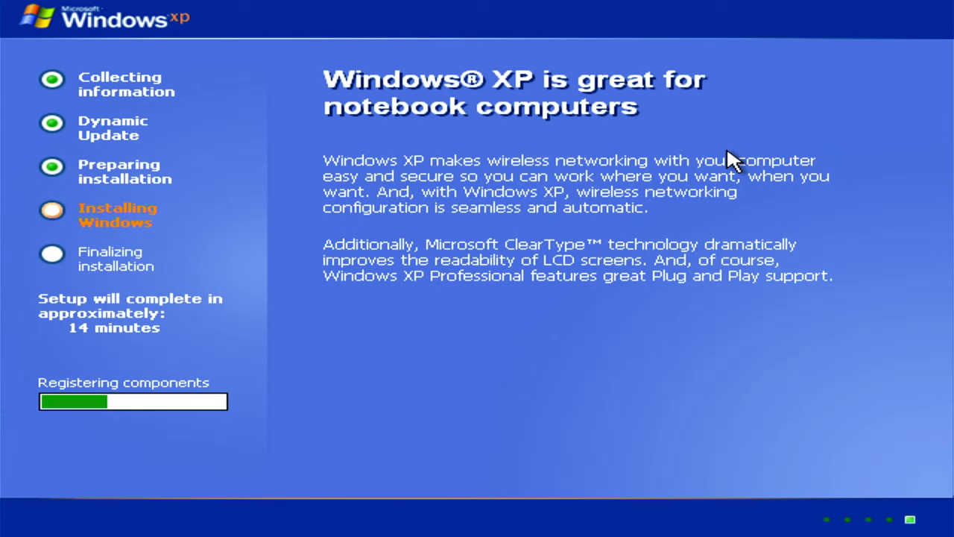
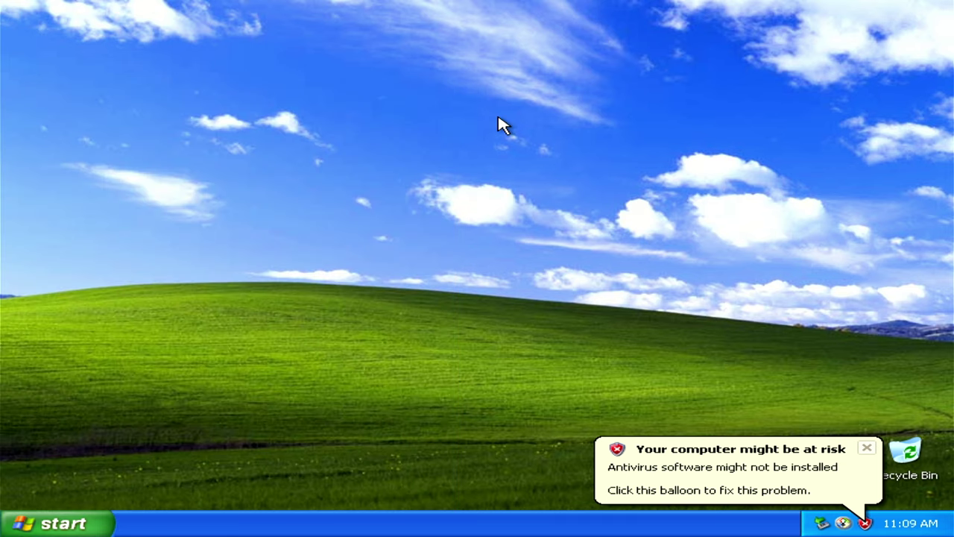
Set AutoPlay to always open the drive's folder to view files
scroll(351, 320, "down", 1)
left_click(438, 340)
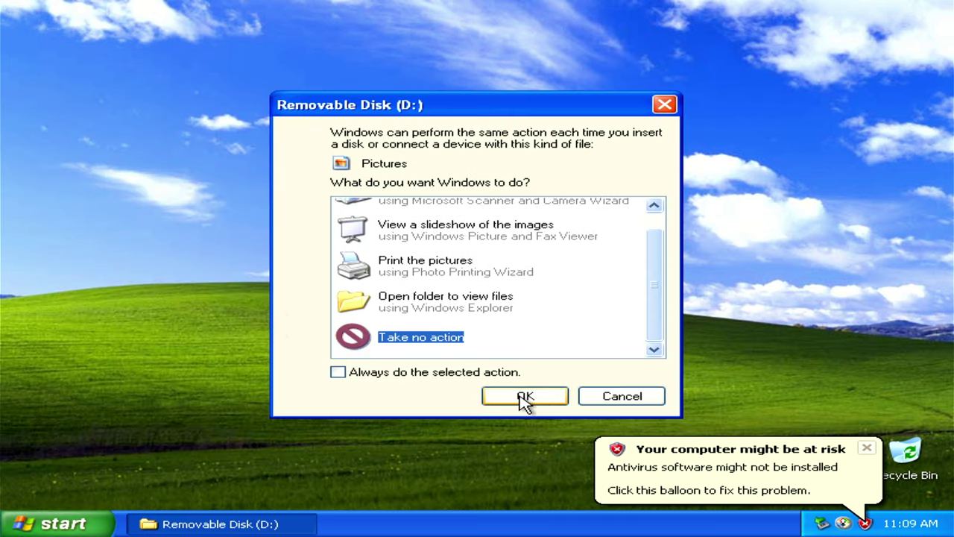
left_click(395, 300)
left_click(456, 379)
left_click(456, 378)
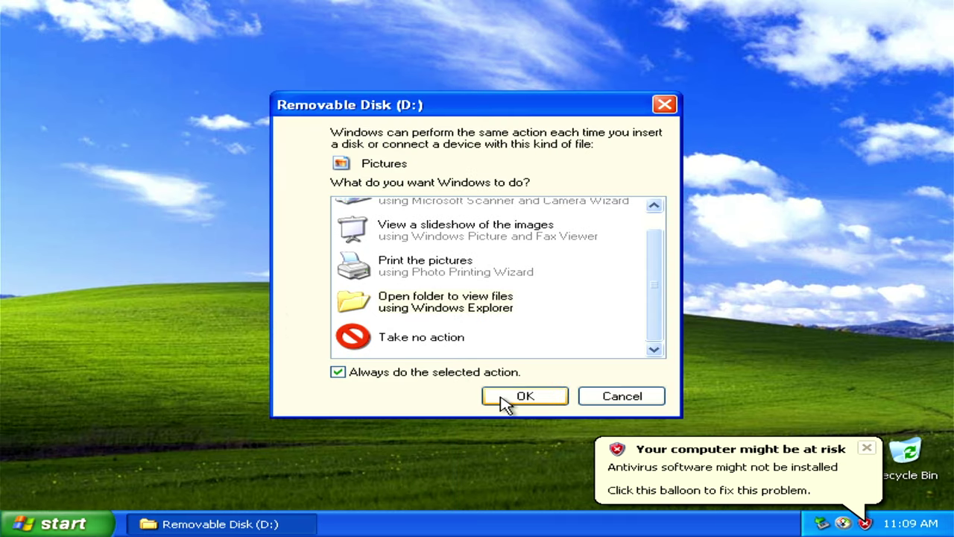
left_click(446, 314)
left_click(513, 398)
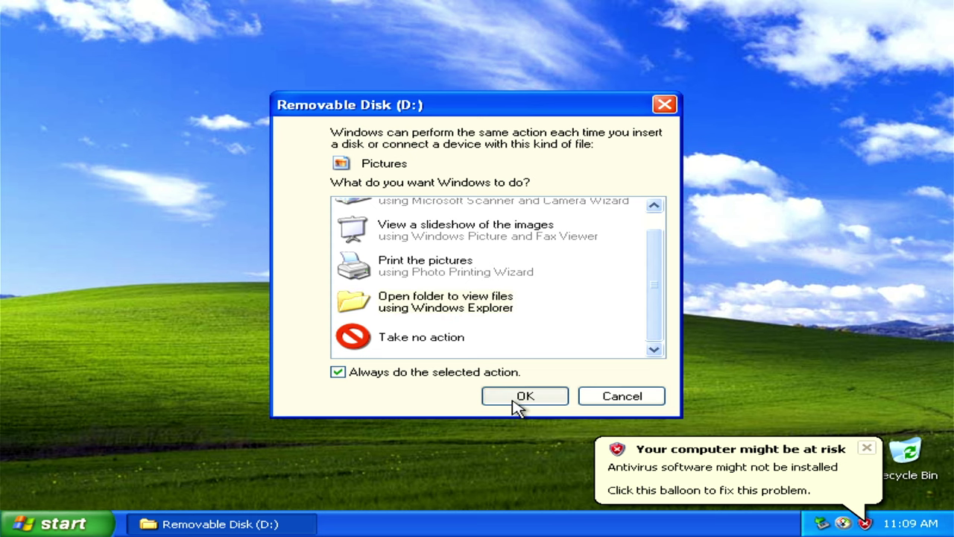
Dismiss the antivirus and tour balloons and browse into D:\ROOZER\TOOLS
left_click(867, 448)
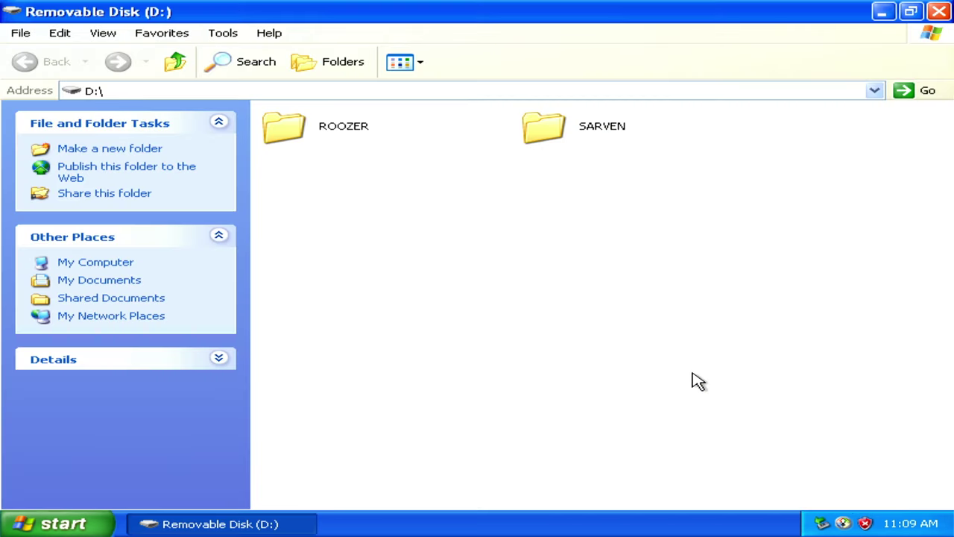
double_click(347, 127)
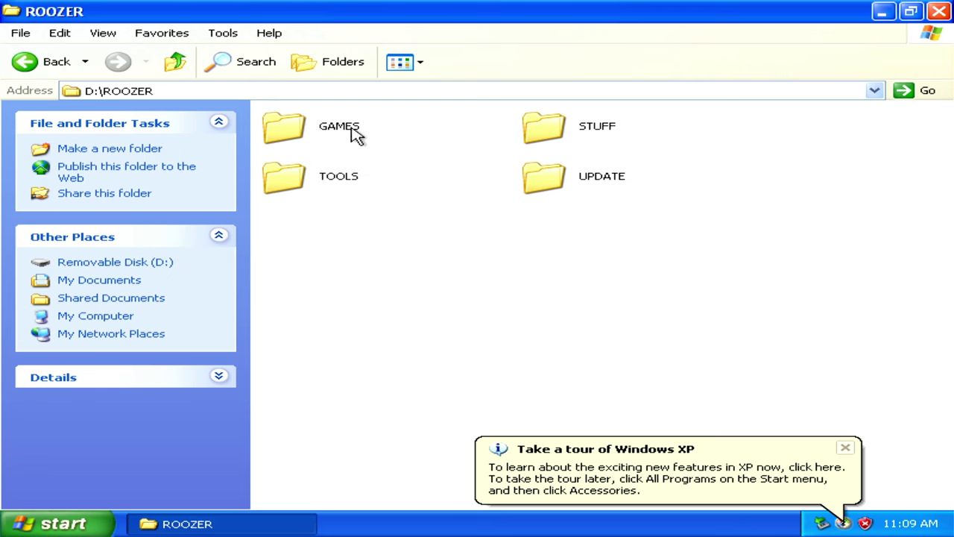
double_click(339, 177)
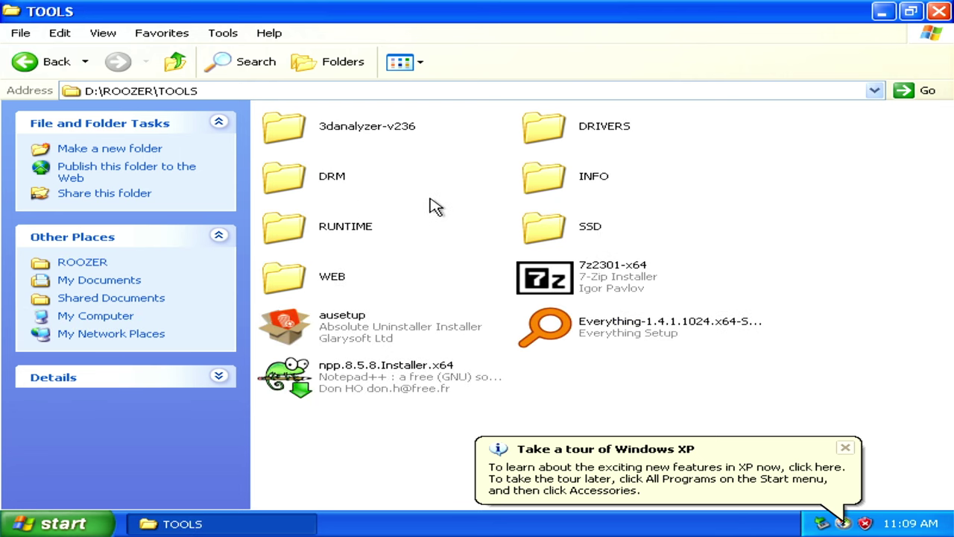
double_click(339, 282)
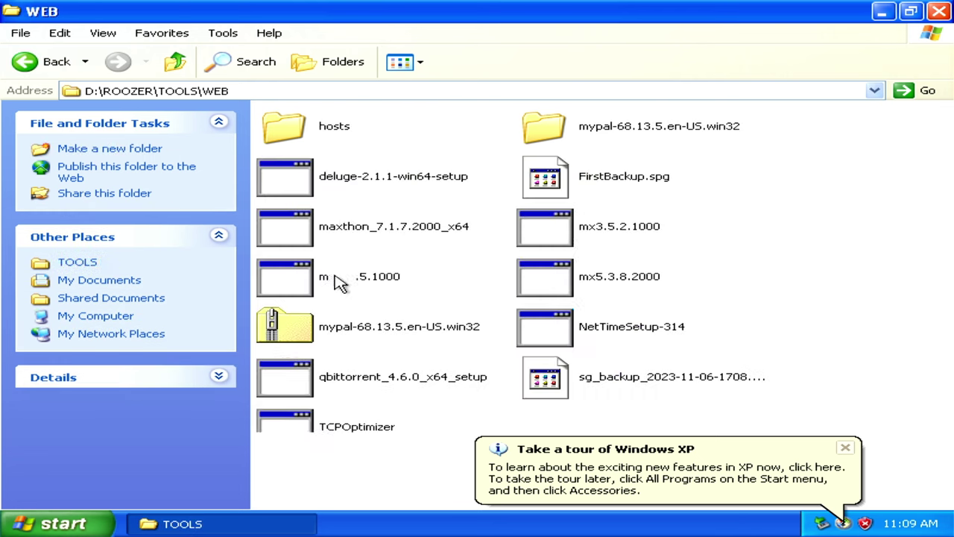
left_click(37, 62)
left_click(37, 61)
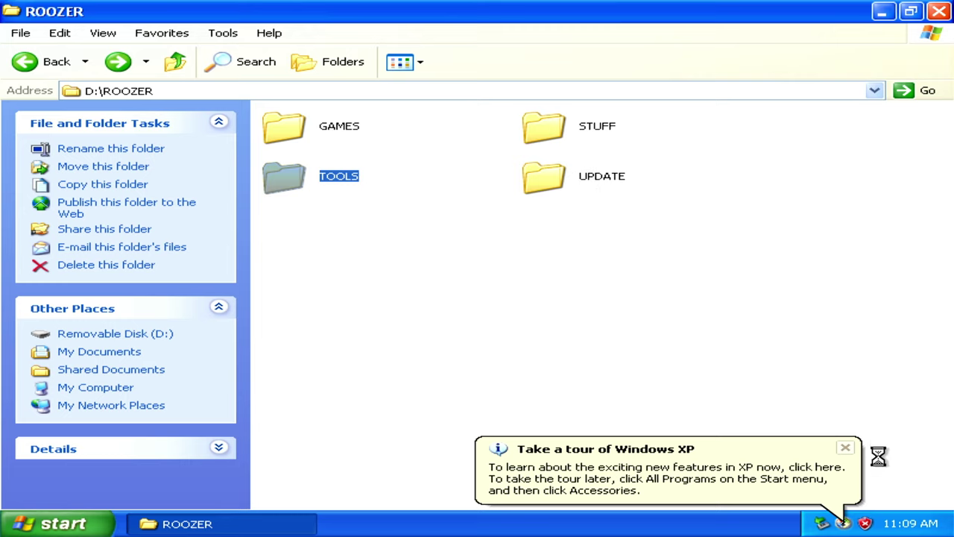
left_click(847, 448)
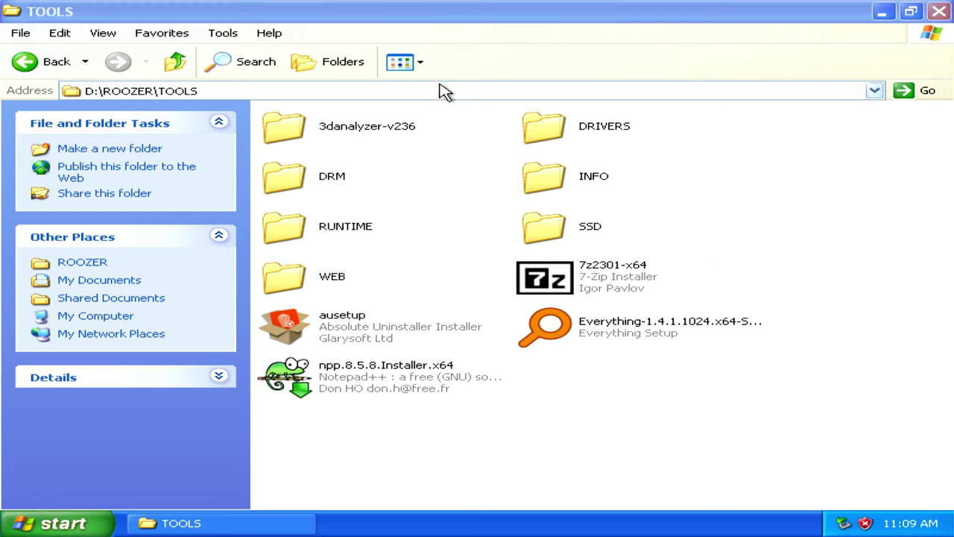
Try running the 7z2301-x64 installer and dismiss its x86-only error
right_click(565, 278)
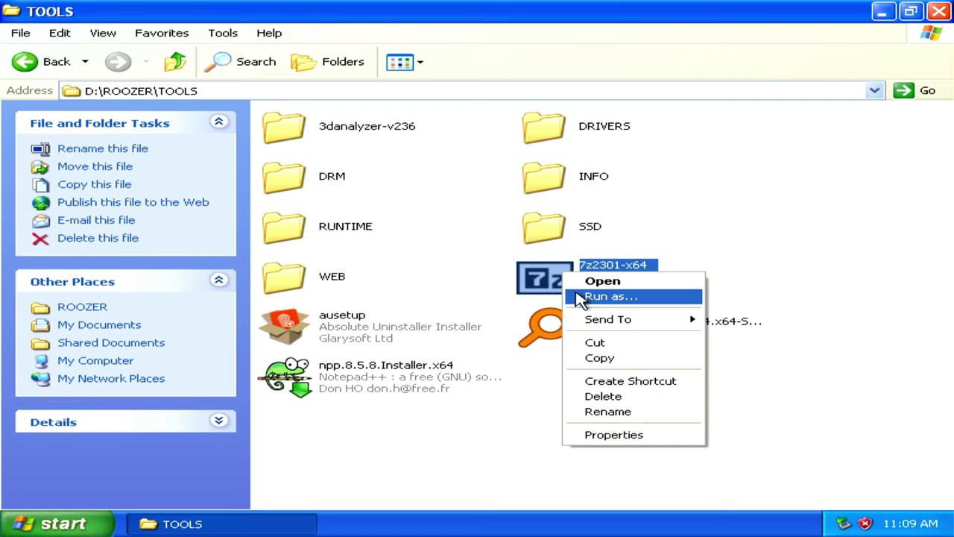
left_click(582, 285)
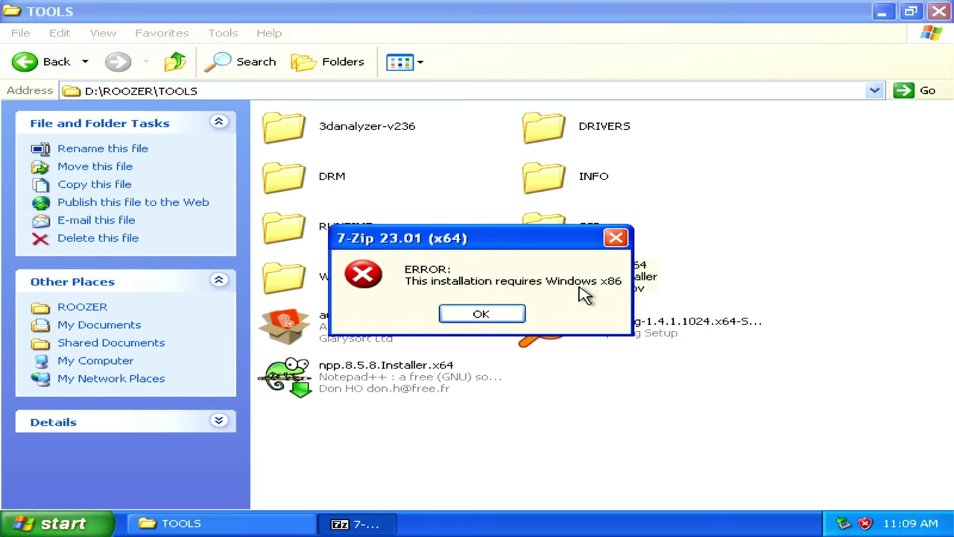
left_click(480, 314)
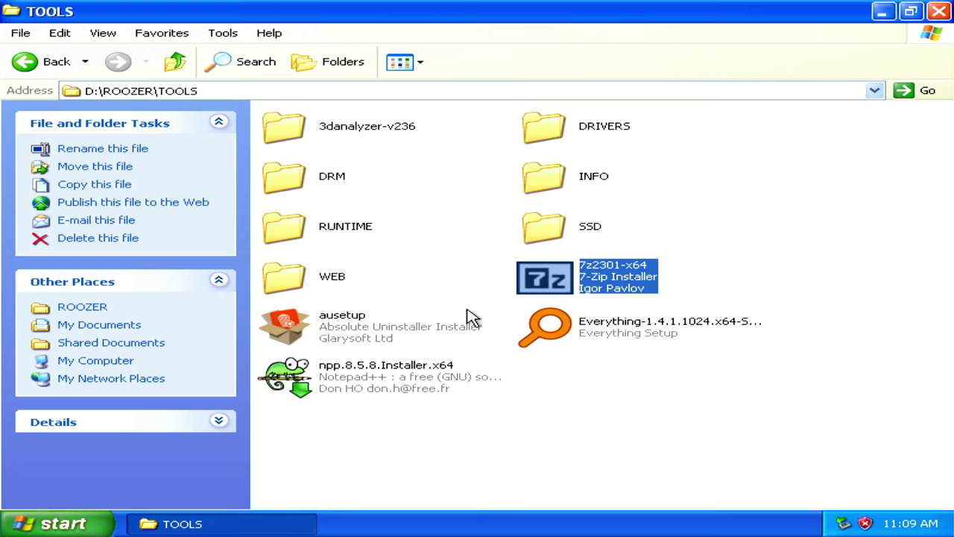
Look through the DRIVERS folder, then return to TOOLS and open WEB
left_click(469, 314)
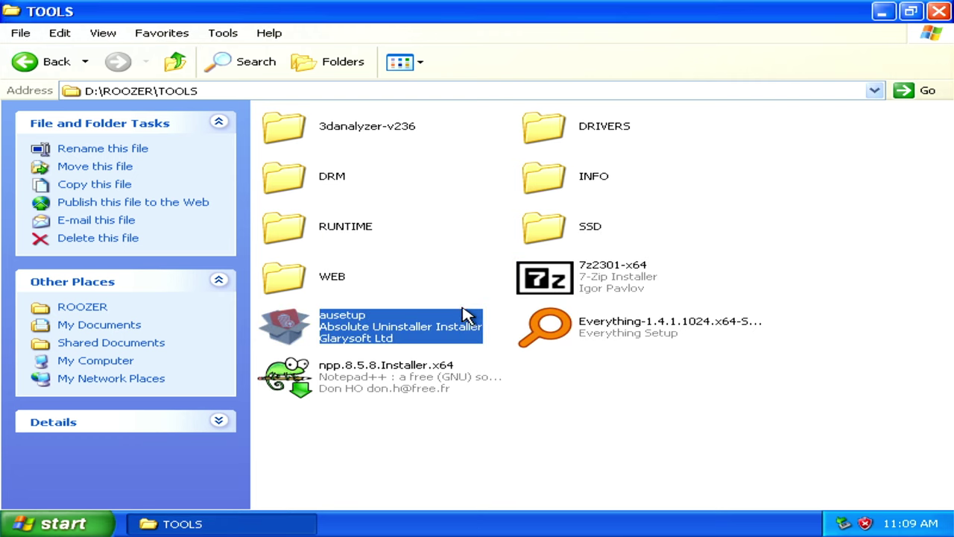
left_click(27, 61)
double_click(343, 173)
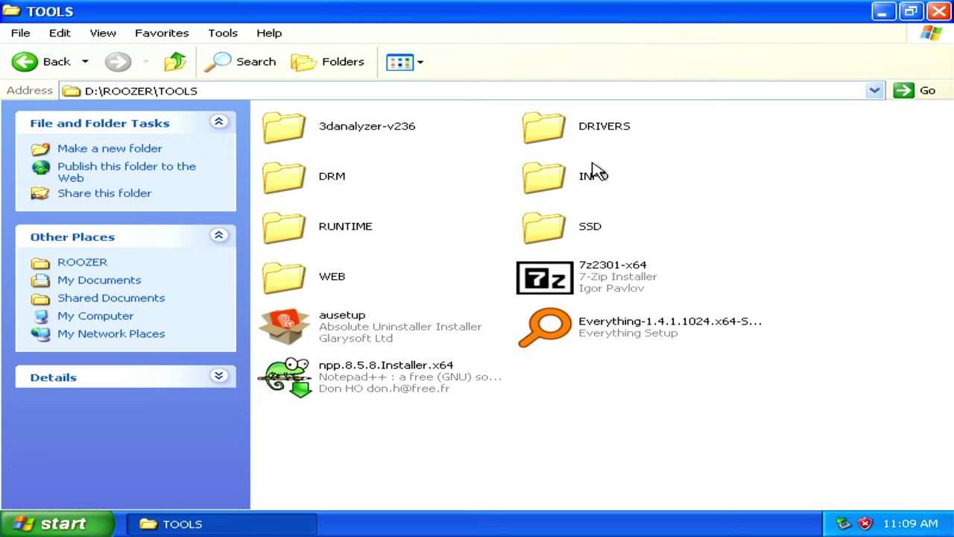
double_click(582, 152)
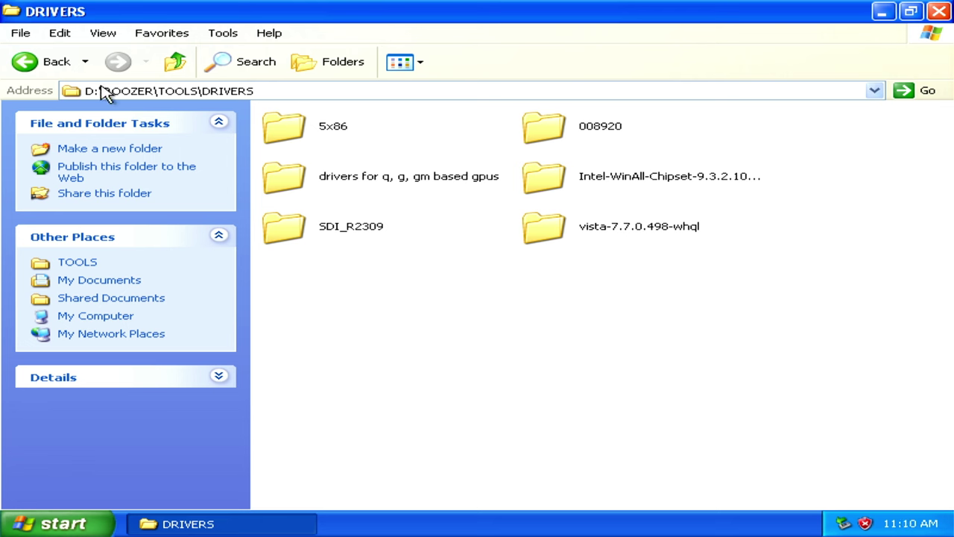
right_click(27, 64)
left_click(28, 68)
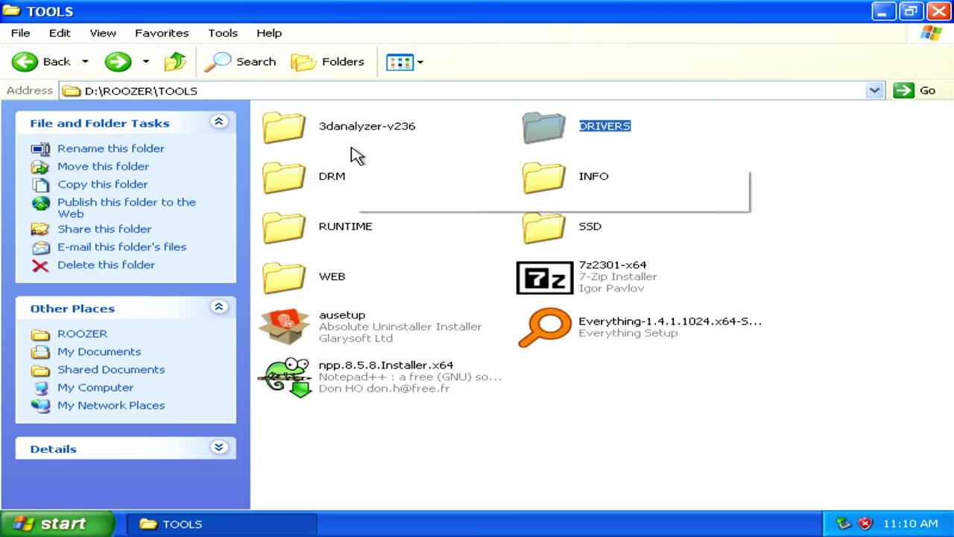
double_click(333, 276)
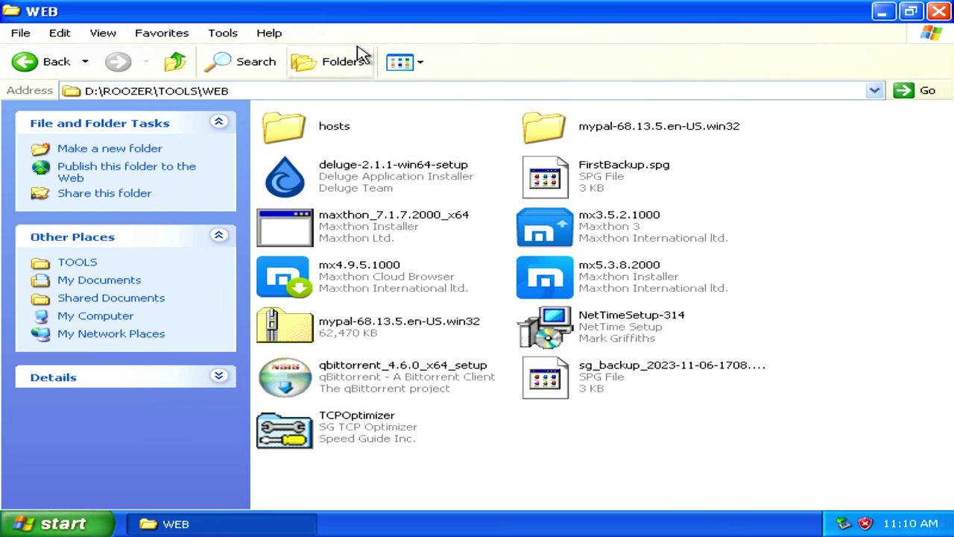
Restore the WEB window, check the empty mypal folder, then select the mypal-68.13.5.en-US.win32 zip
double_click(413, 9)
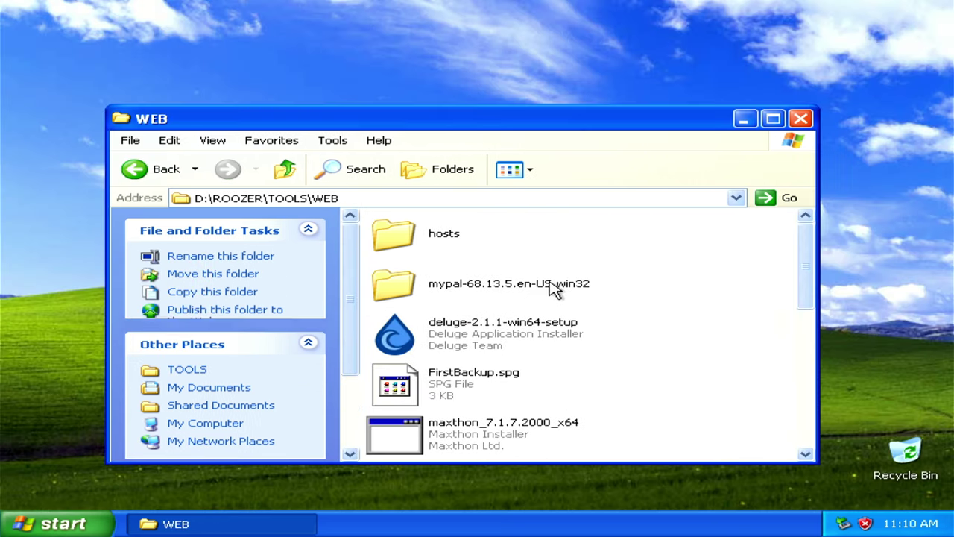
double_click(549, 285)
left_click(160, 172)
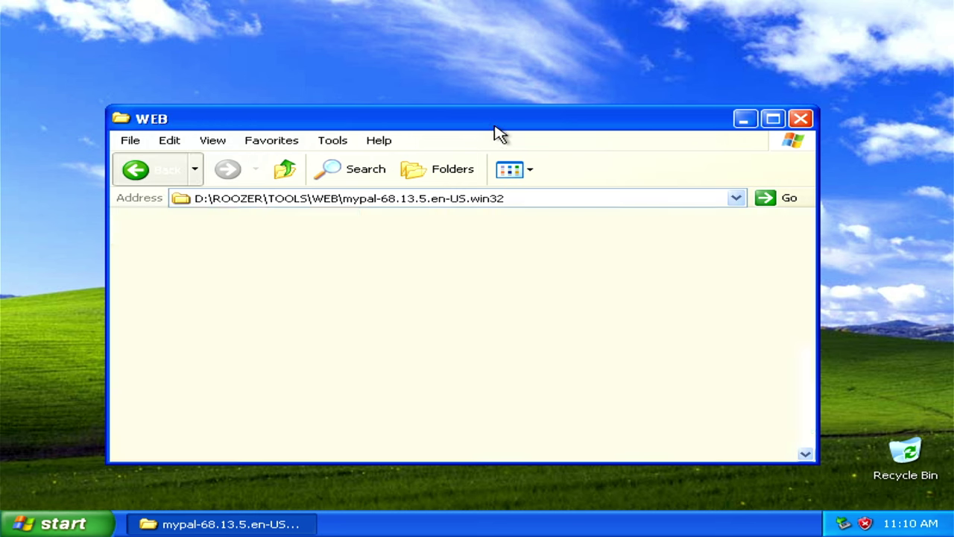
left_click(498, 289)
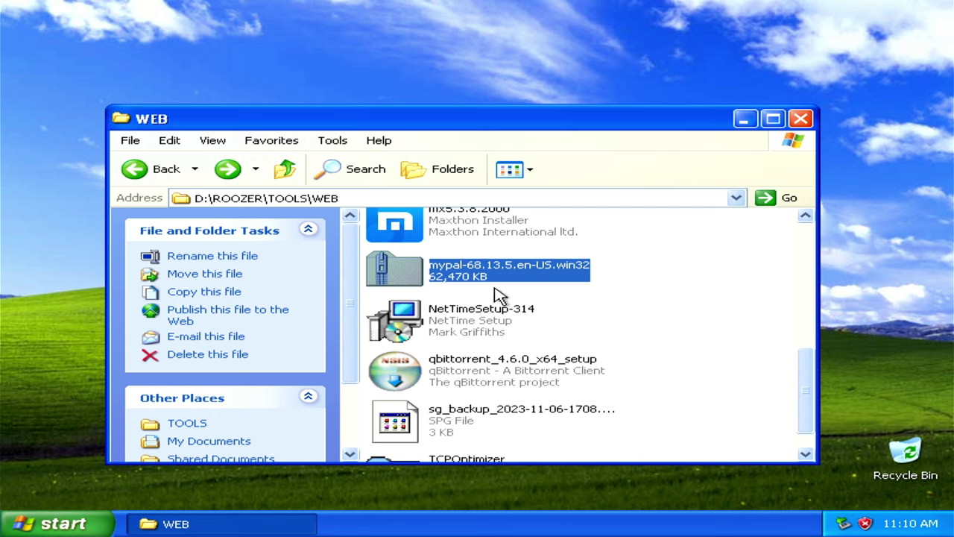
Start extracting the mypal zip and change the destination to the Desktop path
right_click(434, 265)
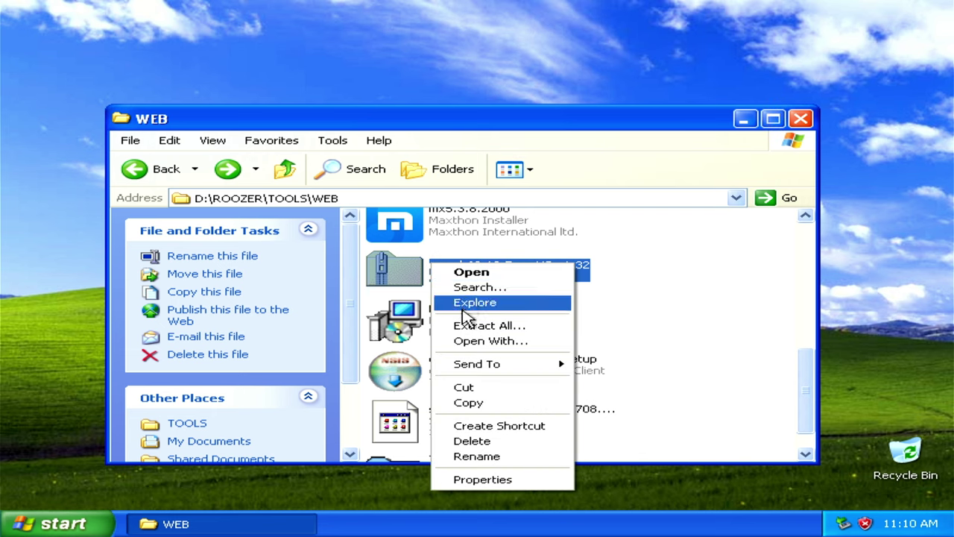
left_click(470, 325)
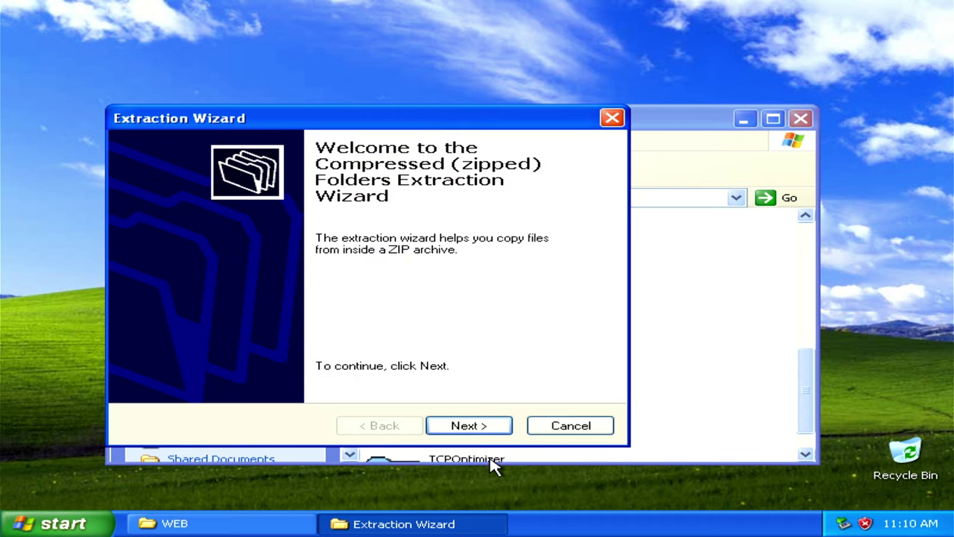
left_click(470, 426)
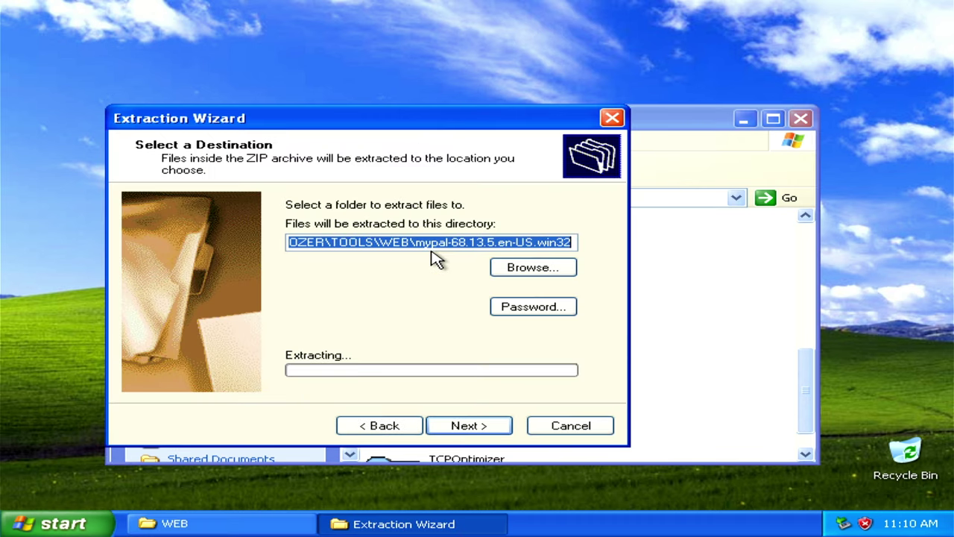
left_click_drag(411, 246, 63, 214)
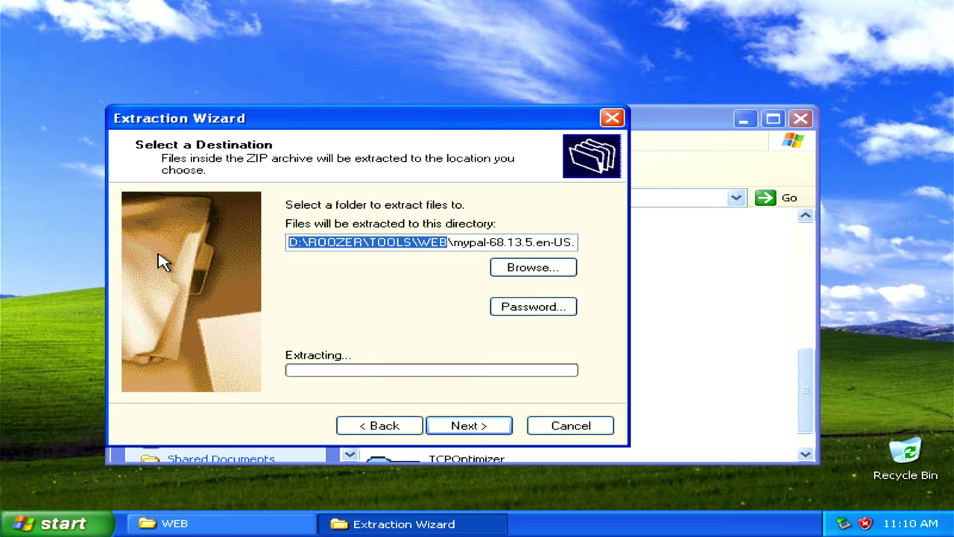
type("C:\\")
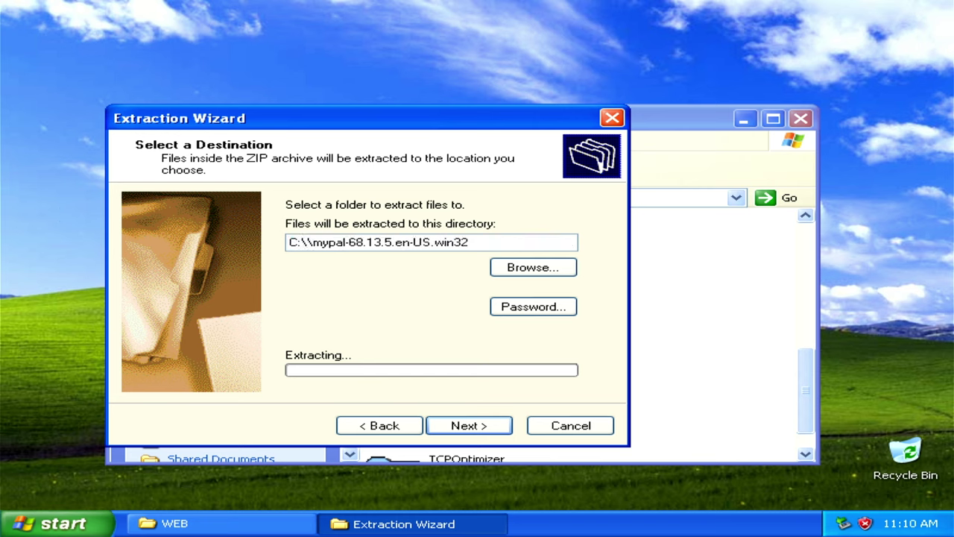
type("Documents and")
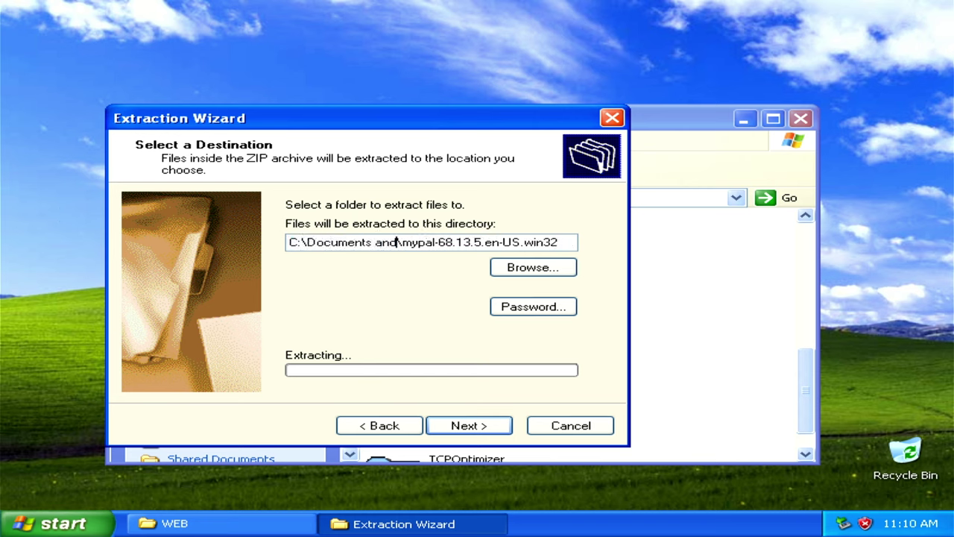
type(" Settings\\Sarven\\")
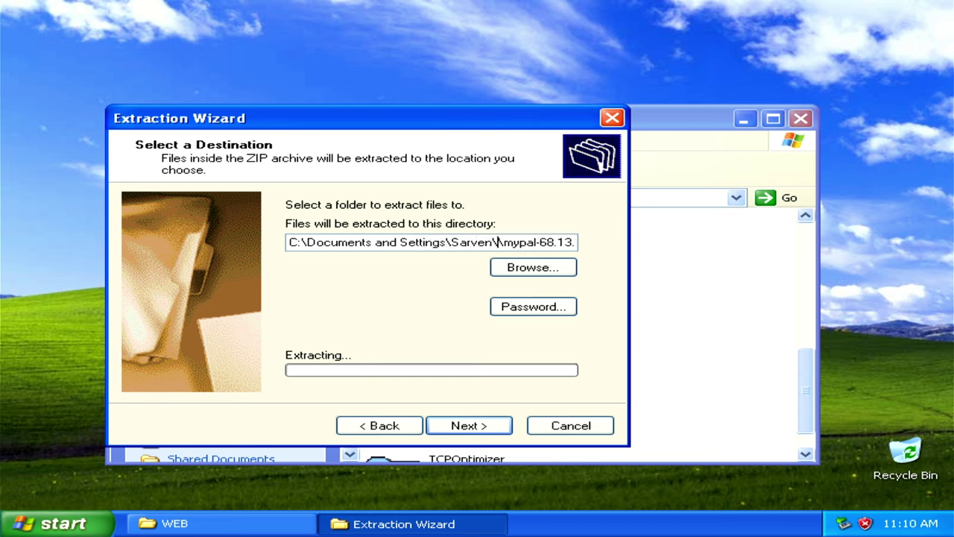
type("Desktop\\")
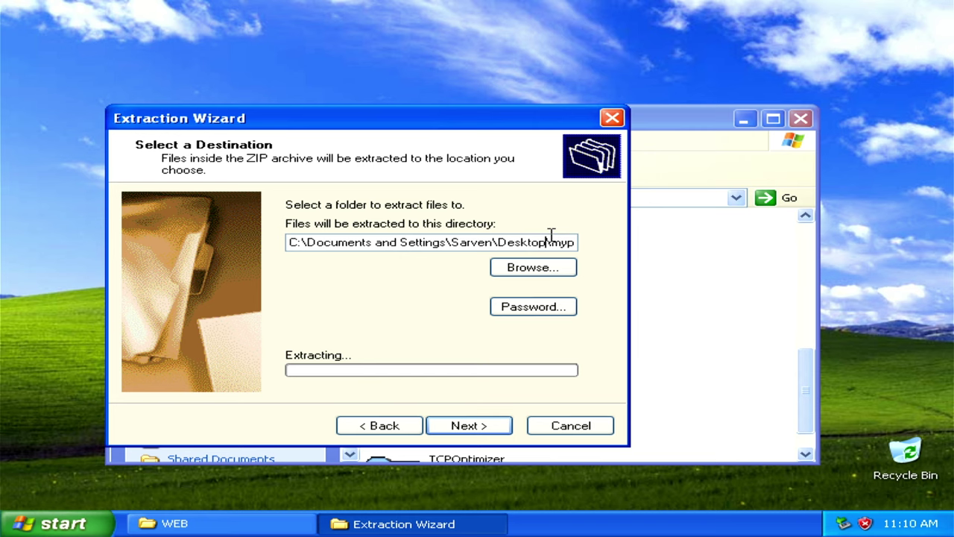
Verify the Desktop path opens via Run, then extract with extracted files shown
left_click_drag(548, 242, 233, 228)
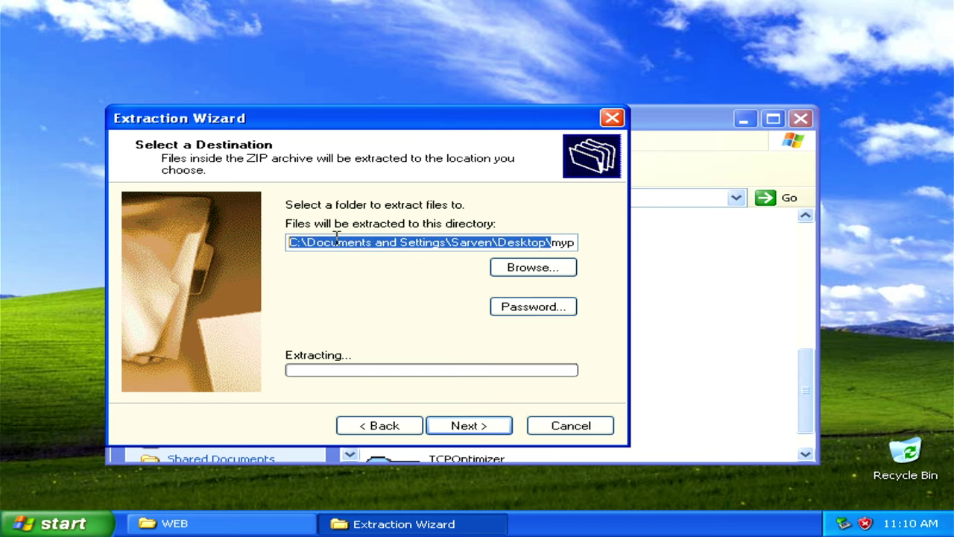
key("ctrl+c")
key("super+r")
key("ctrl+v")
key("Return")
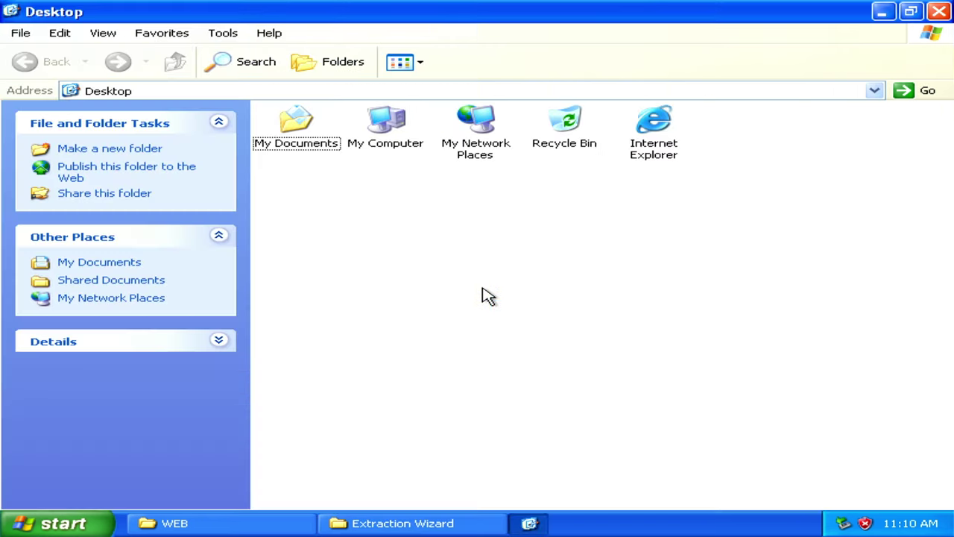
left_click(941, 9)
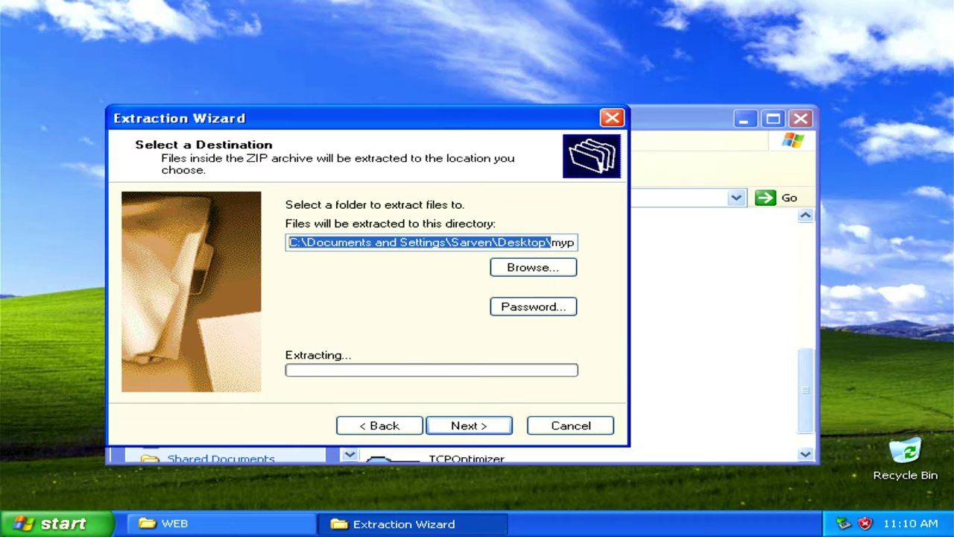
left_click(491, 431)
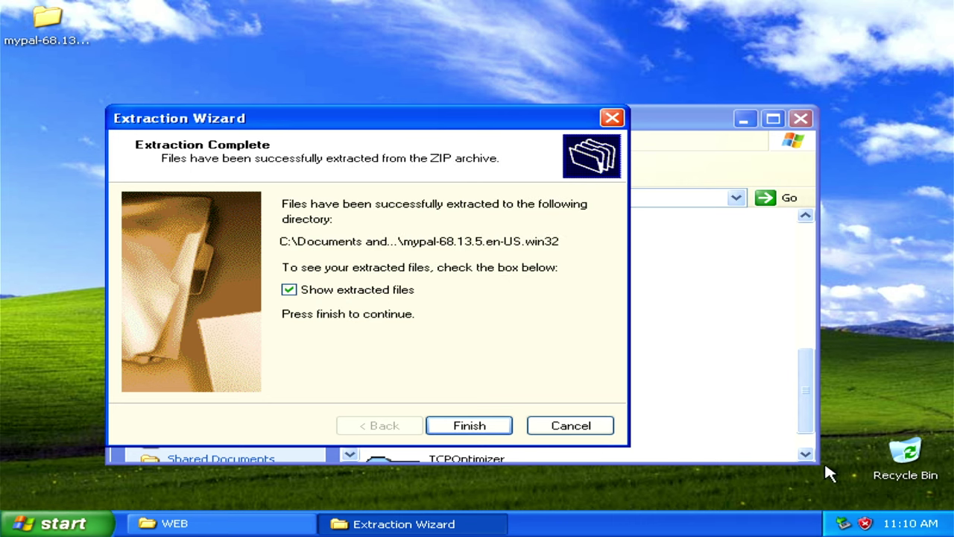
left_click(449, 422)
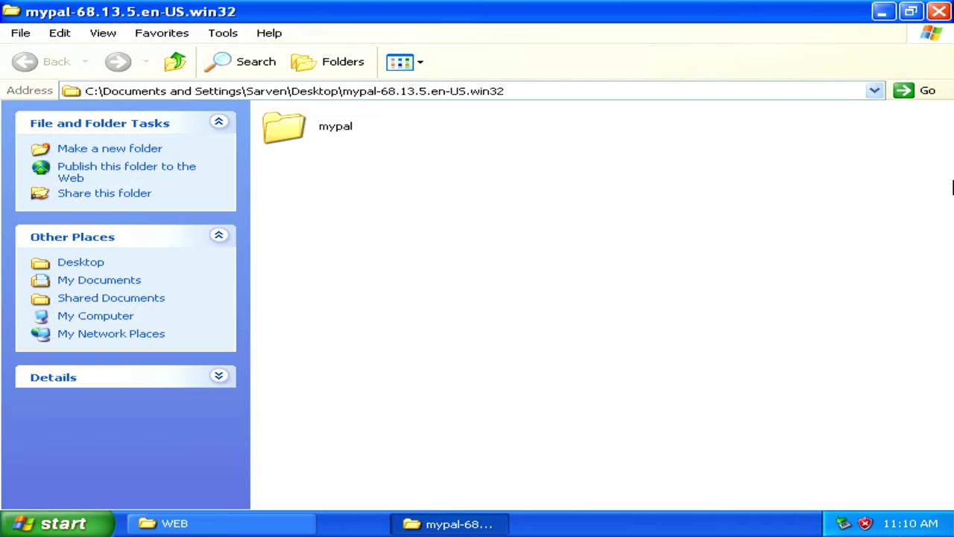
Close the WEB window and run the mypal executable from the extracted mypal folder
left_click(912, 11)
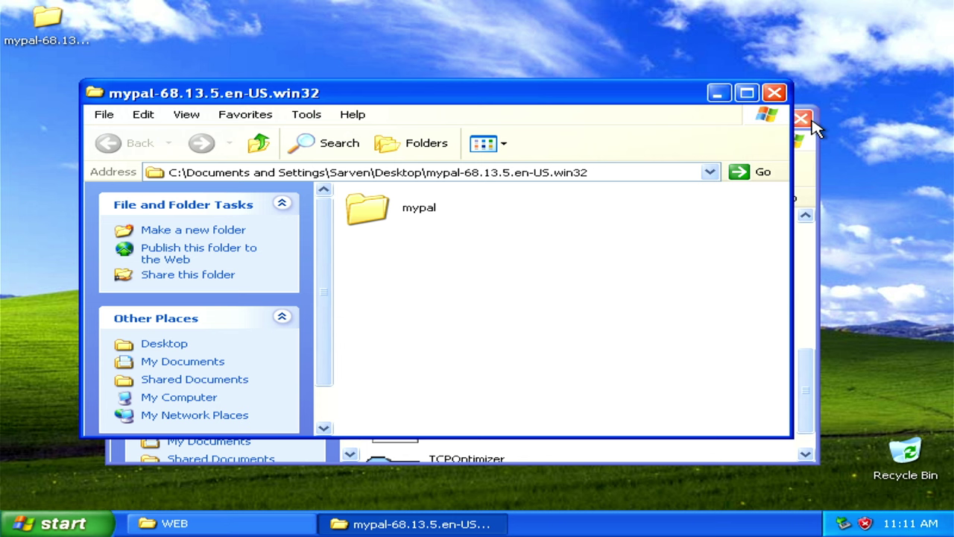
left_click(809, 121)
double_click(369, 213)
scroll(406, 276, "down", 2)
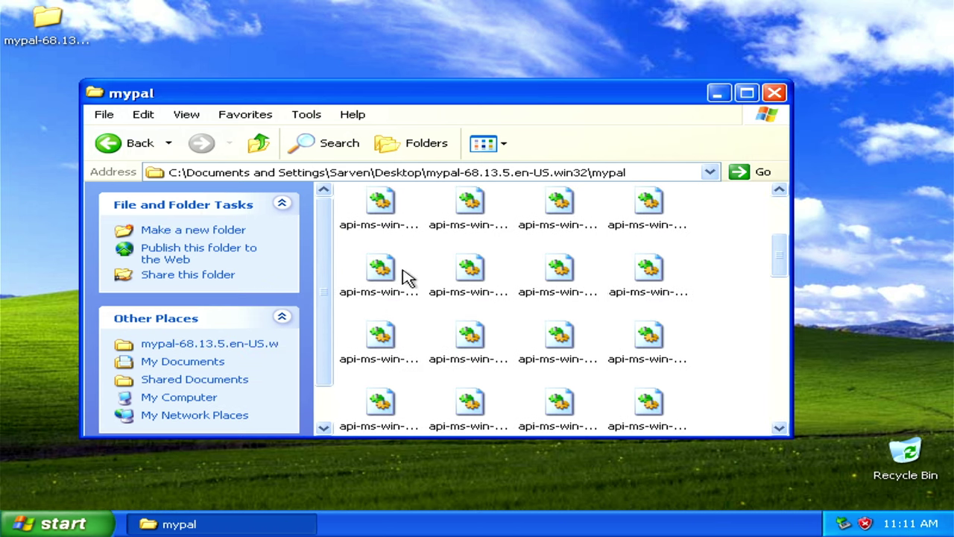
scroll(406, 275, "down", 5)
scroll(719, 262, "up", 1)
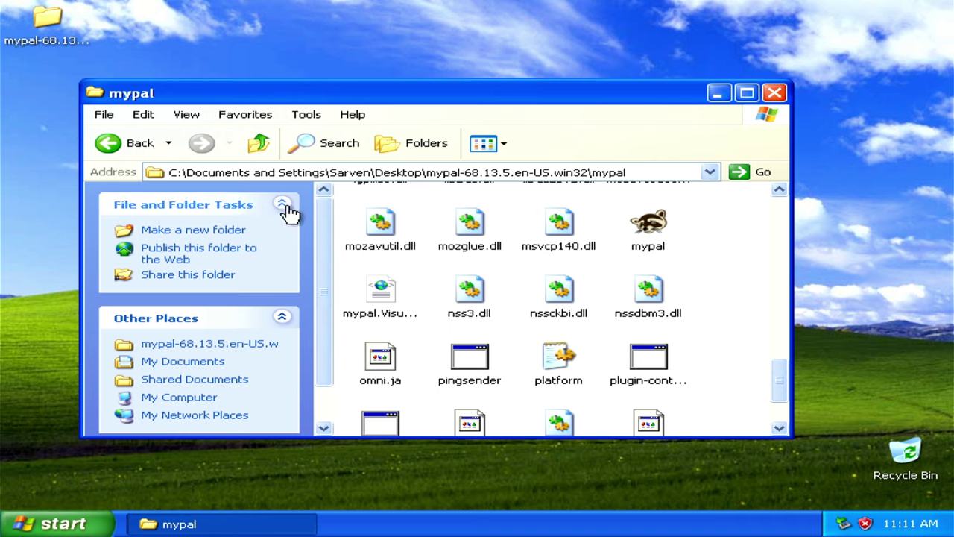
double_click(651, 250)
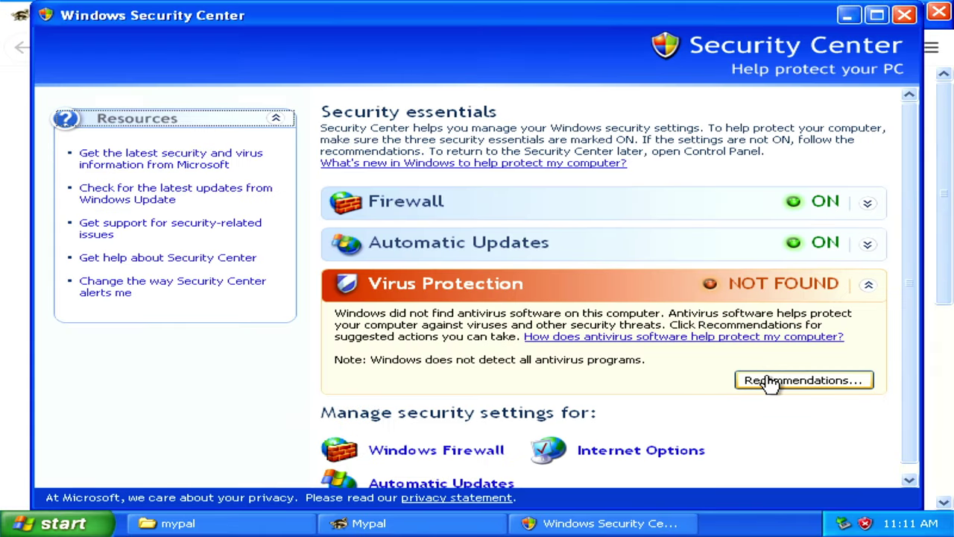
Mark virus protection as self-monitored, review Firewall and Automatic Updates, then close Security Center
left_click(768, 380)
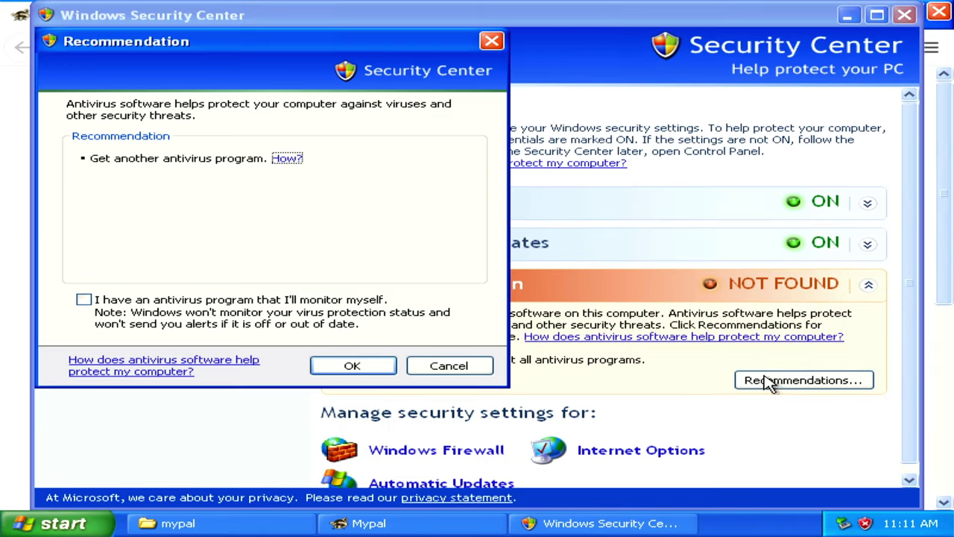
left_click(190, 302)
left_click(352, 365)
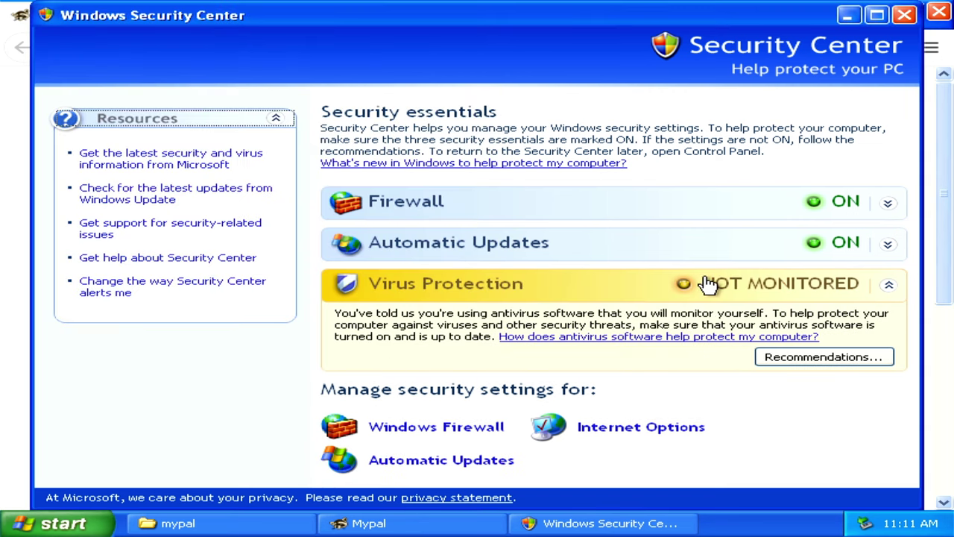
left_click(722, 285)
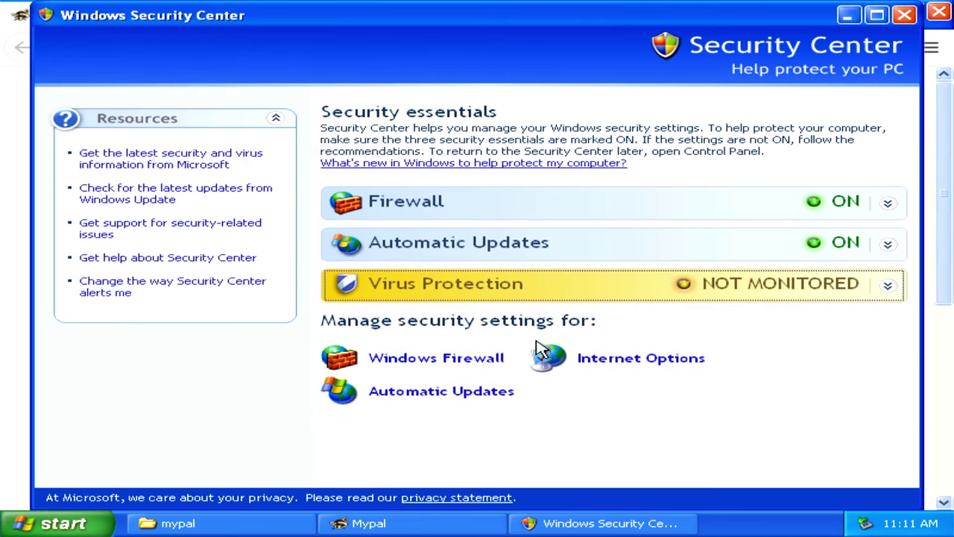
left_click(744, 209)
left_click(596, 306)
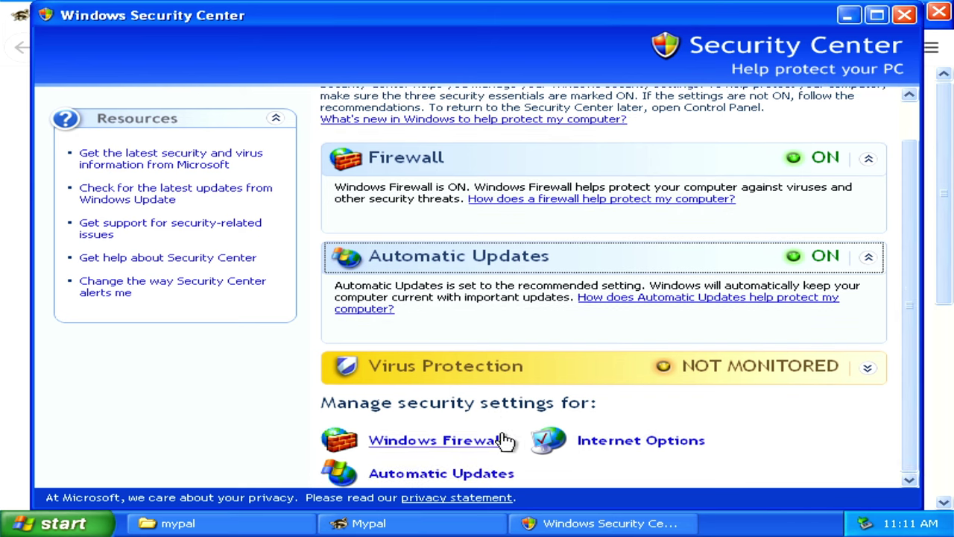
left_click(905, 15)
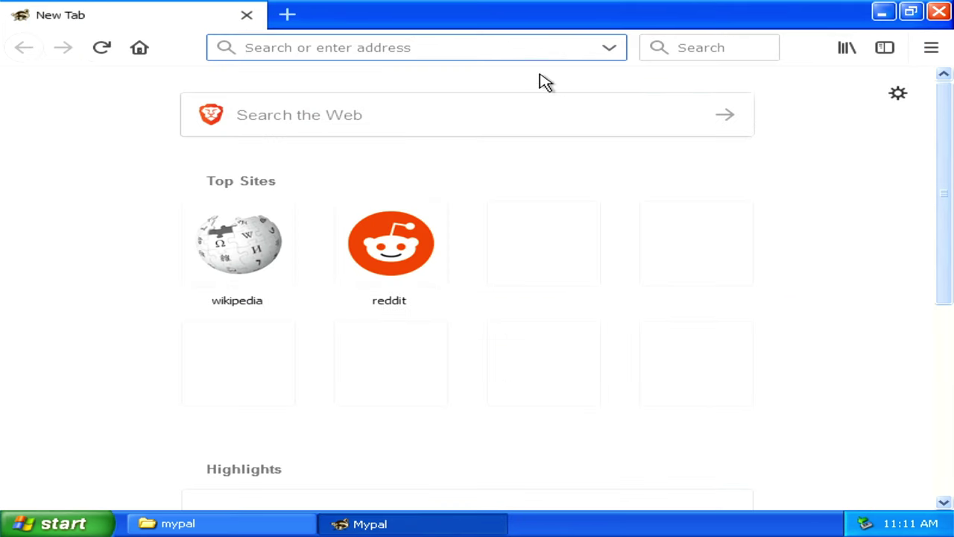
Search the web for 'snappy driver installer' and restore the MyPal window
left_click(431, 106)
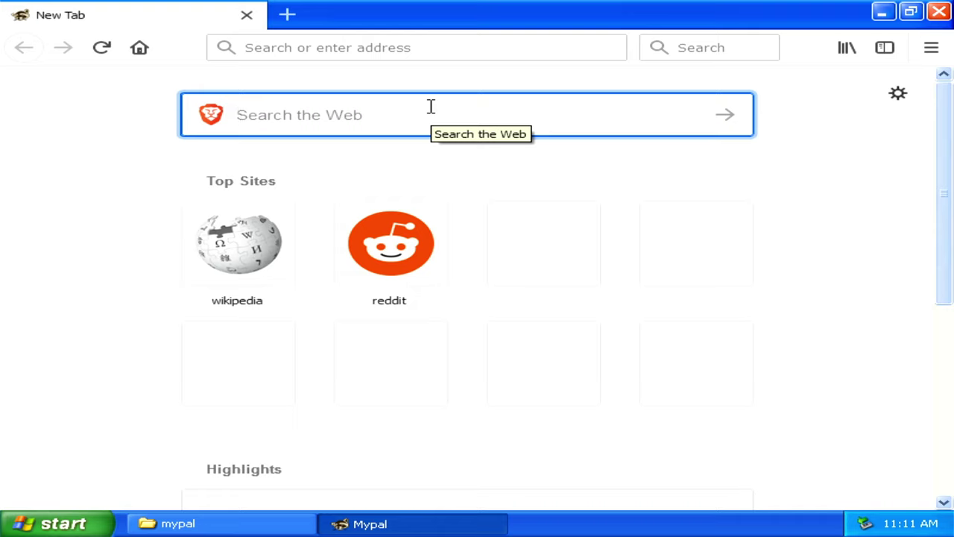
type("snappy driver installer")
key("Return")
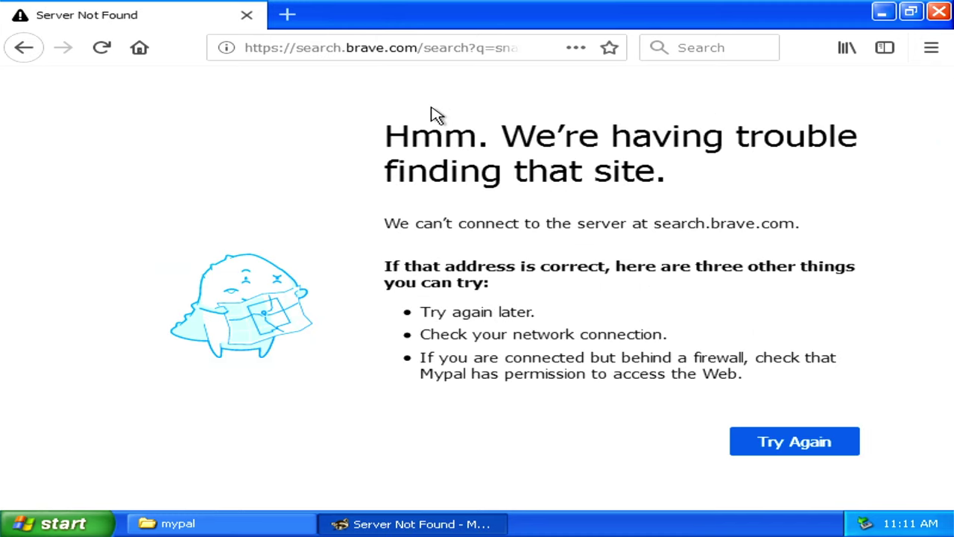
double_click(558, 26)
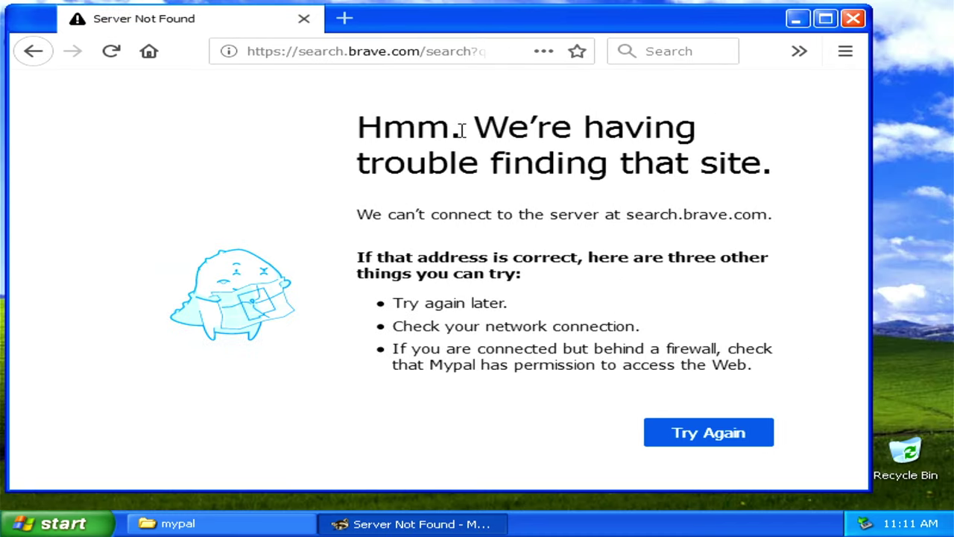
Open Device Manager with devmgmt.msc, select Ethernet Controller, then open Safely Remove Hardware
key("super+r")
type("dev")
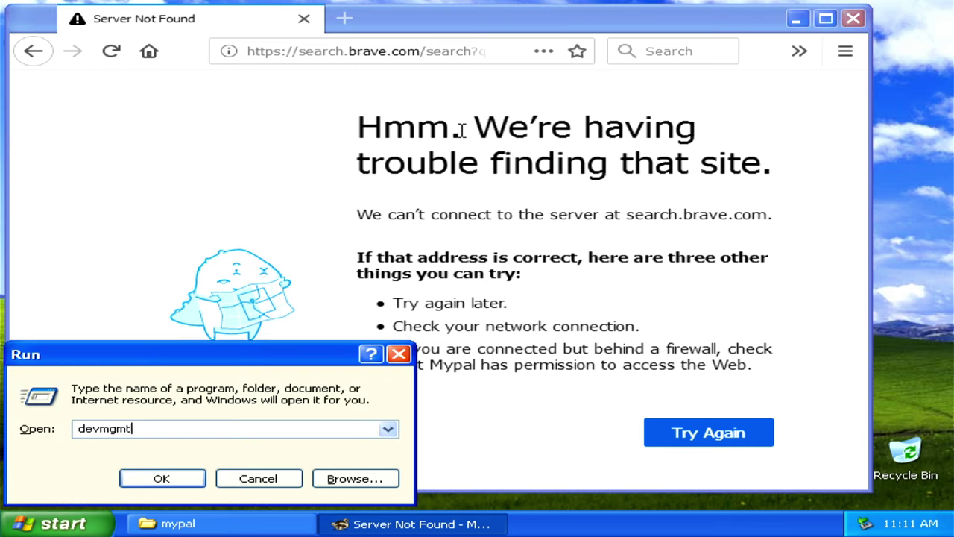
key("Return")
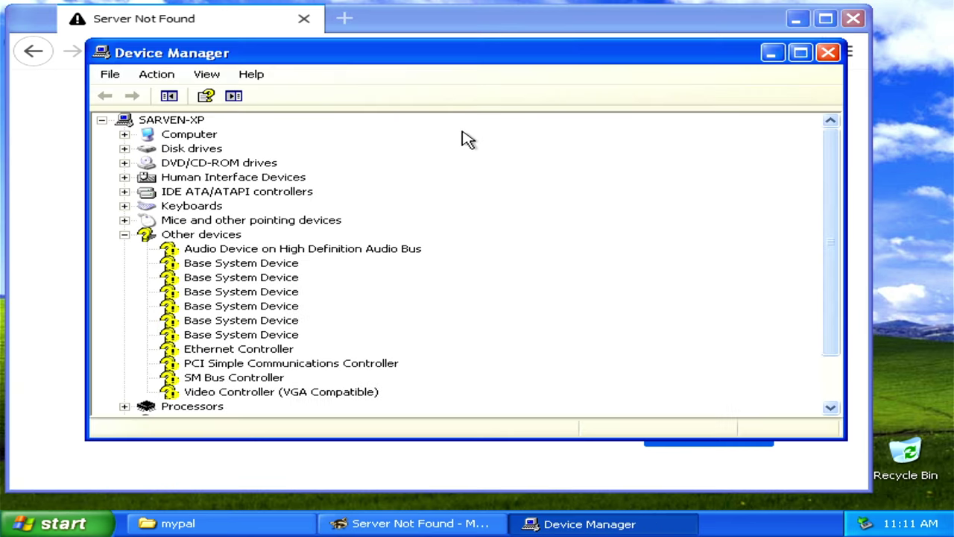
left_click(280, 350)
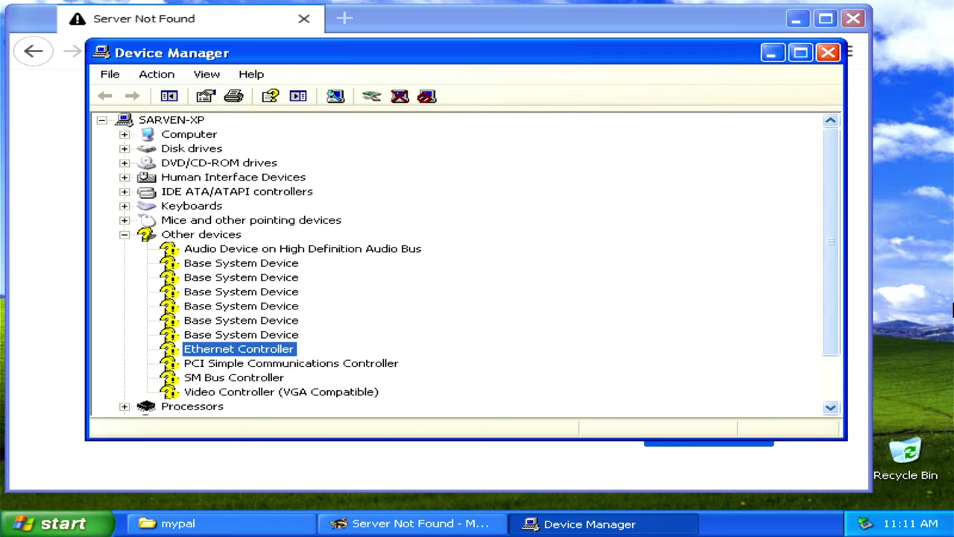
right_click(863, 524)
left_click(848, 513)
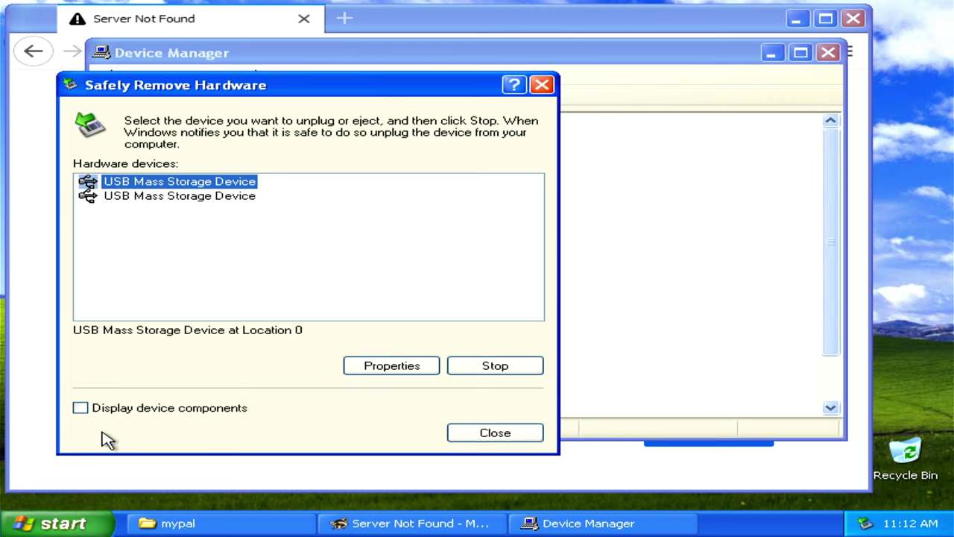
Show device components, stop the USB Mass Storage Device holding the flash disk, and return to Device Manager
left_click(92, 409)
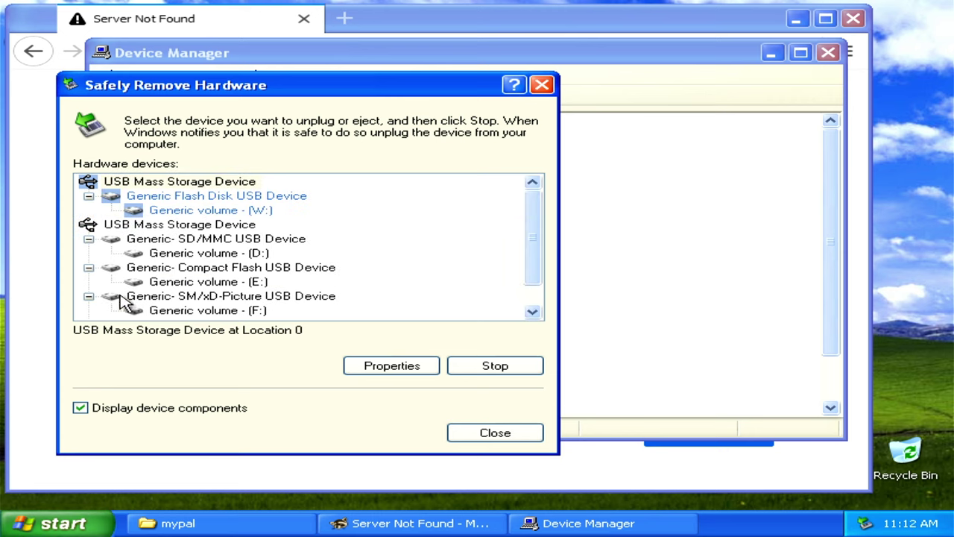
left_click(173, 196)
left_click(179, 182)
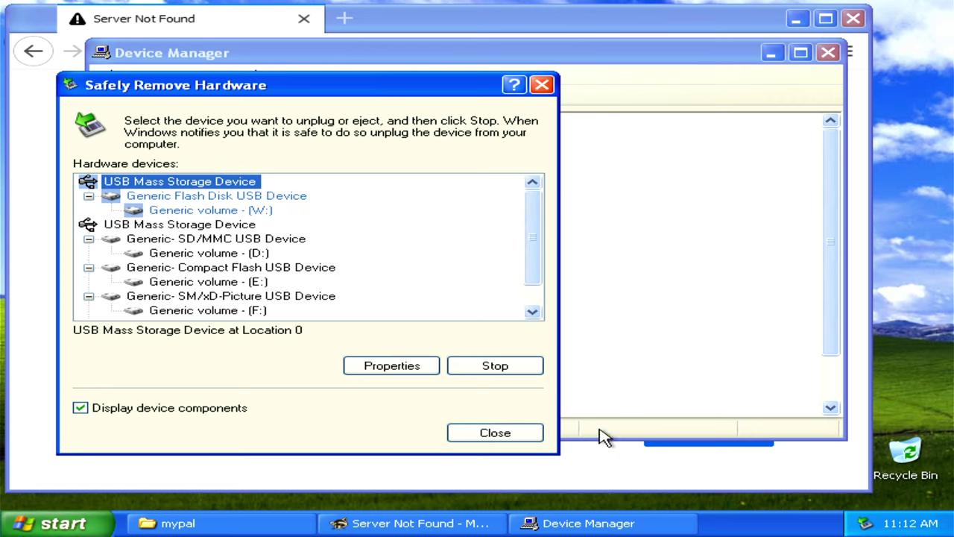
left_click(532, 373)
left_click(422, 332)
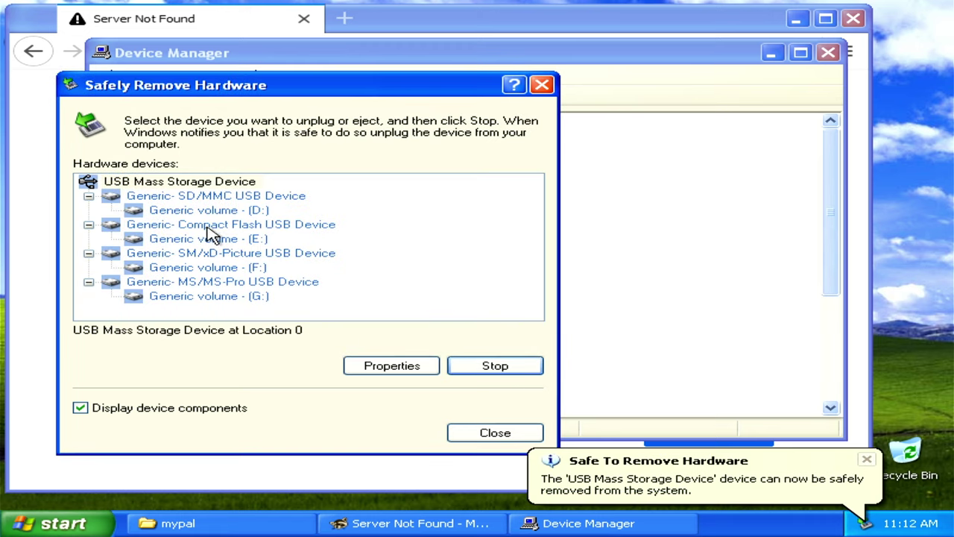
left_click(623, 422)
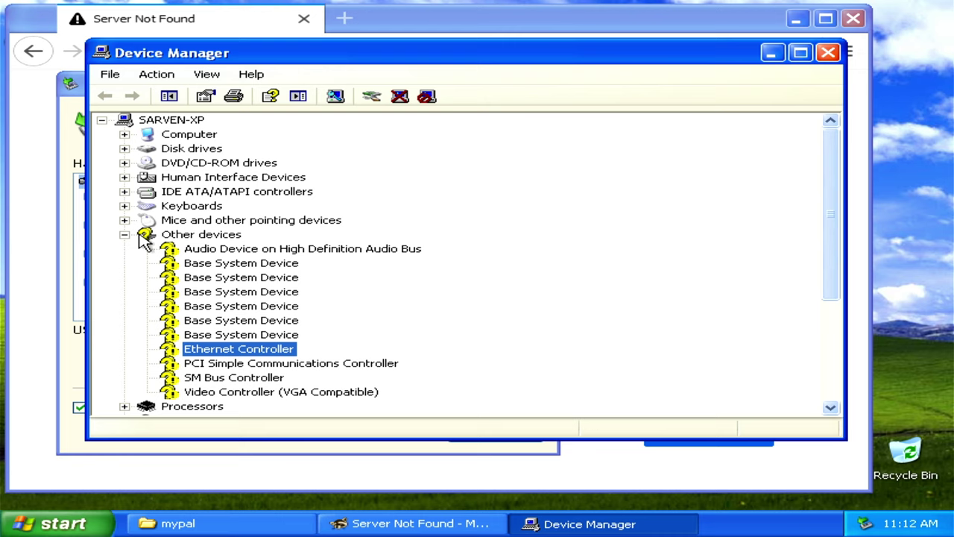
Open the Ethernet Controller's properties and show Hardware Ids on the Details tab
left_click(144, 237)
right_click(252, 351)
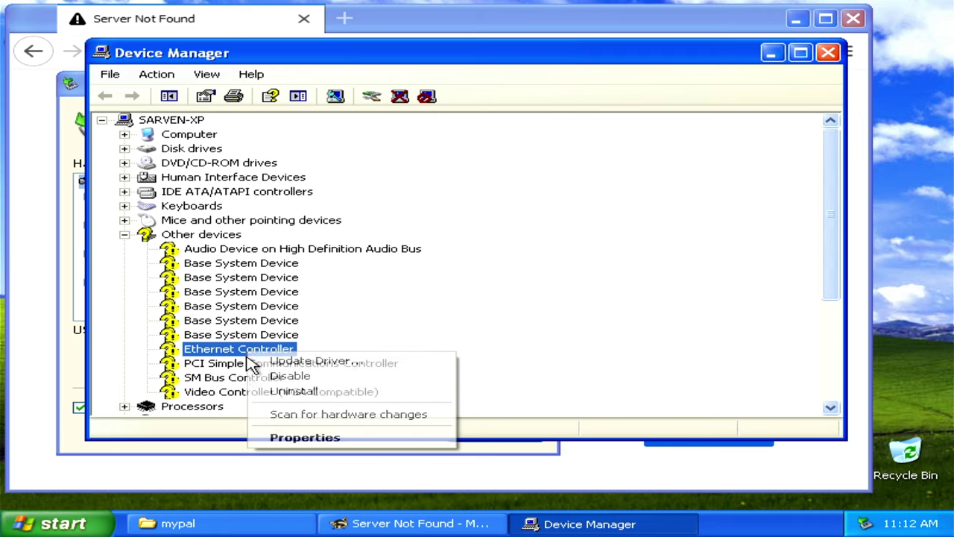
left_click(300, 441)
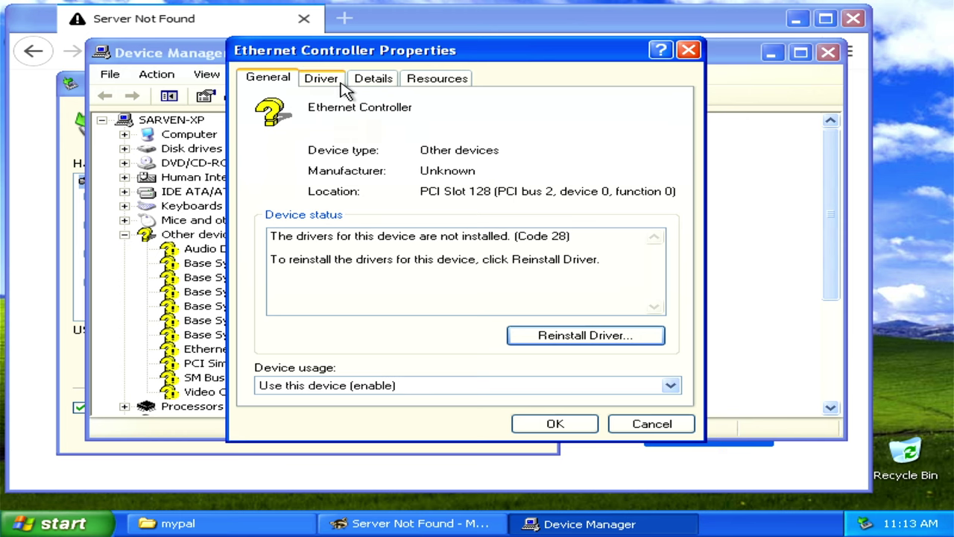
left_click(321, 78)
left_click(373, 78)
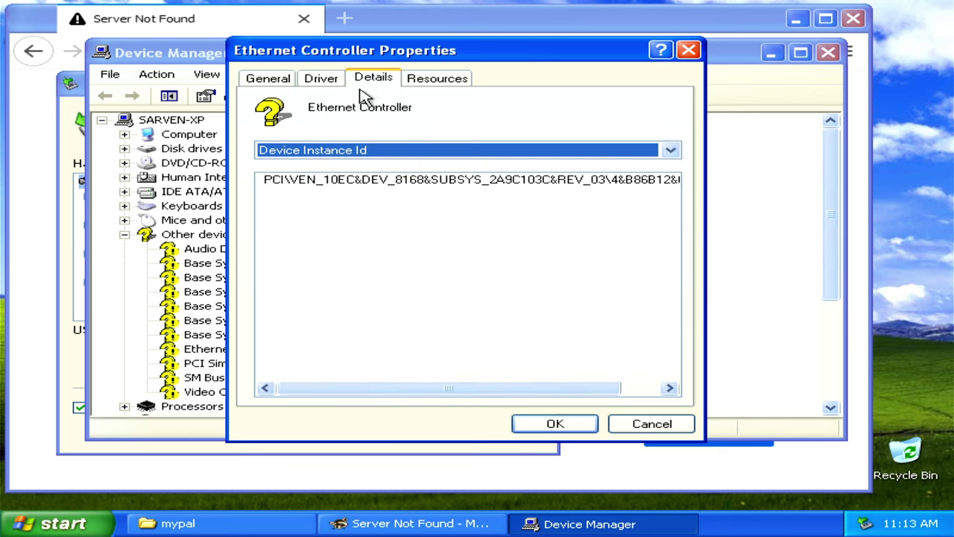
left_click(339, 153)
left_click(347, 182)
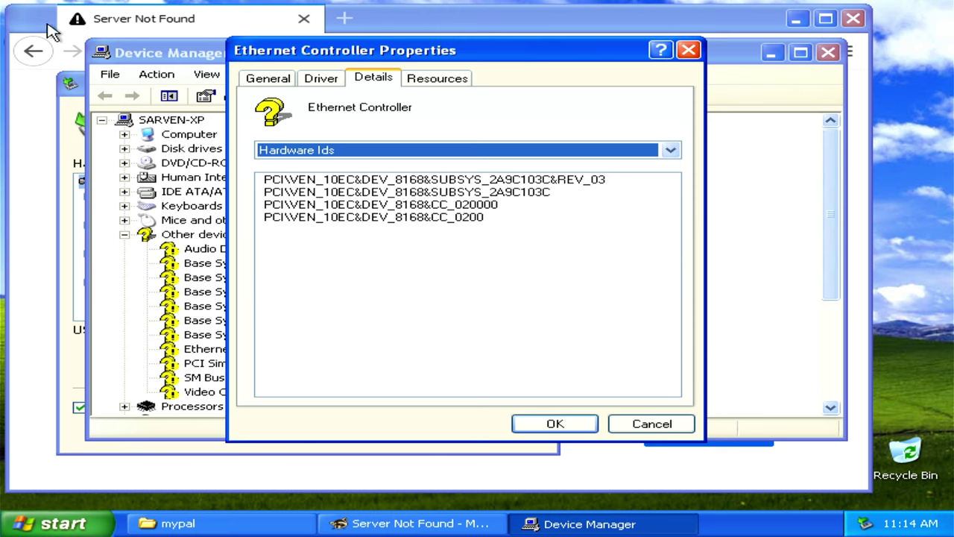
Display the PCI Simple Communications Controller's Hardware Ids, starting PCI\VEN_8086&DEV_3B64&SUBSYS_2A9C103C&REV_06
left_click(575, 424)
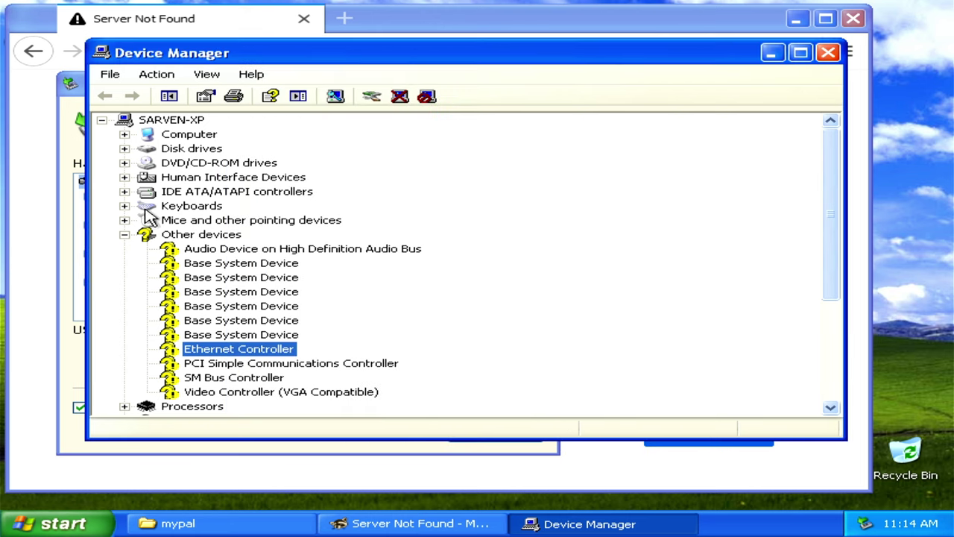
right_click(198, 263)
left_click(257, 349)
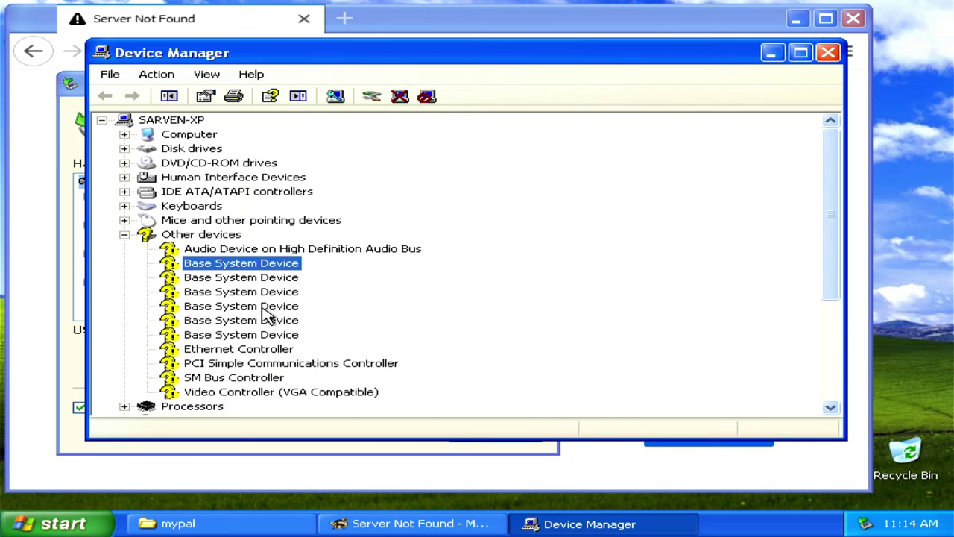
right_click(261, 365)
left_click(345, 454)
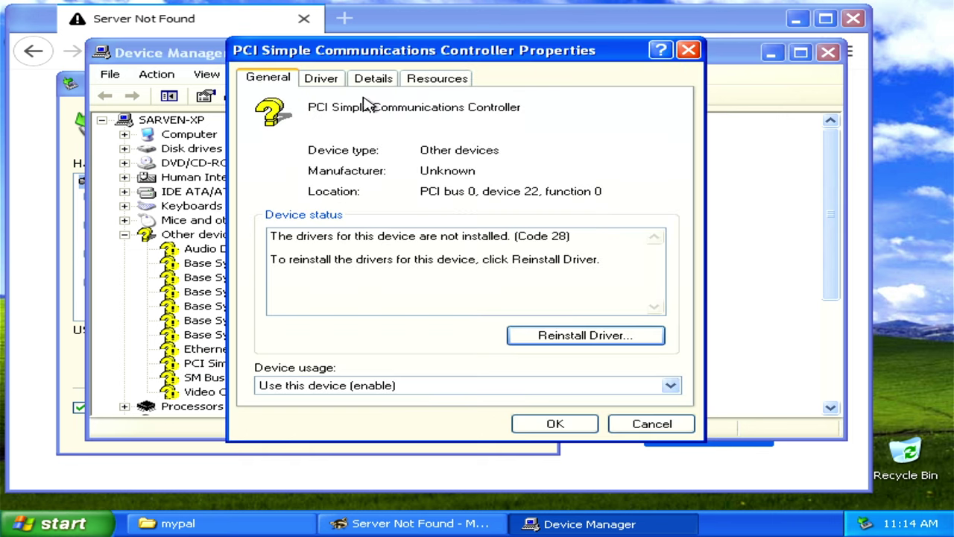
left_click(333, 78)
left_click(373, 80)
left_click(365, 150)
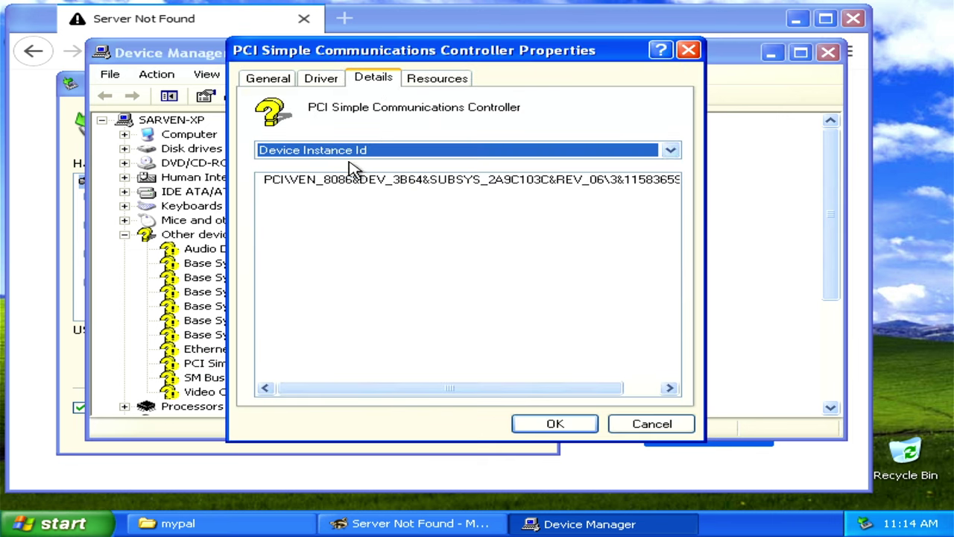
left_click(347, 180)
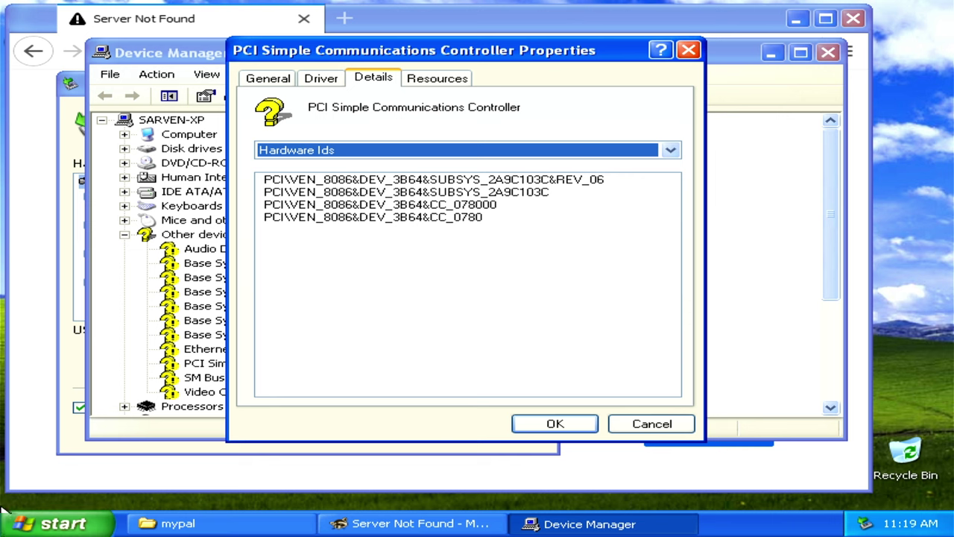
Check the SM Bus Controller's Hardware Ids, which are empty, and cancel its properties
left_click(560, 425)
right_click(227, 381)
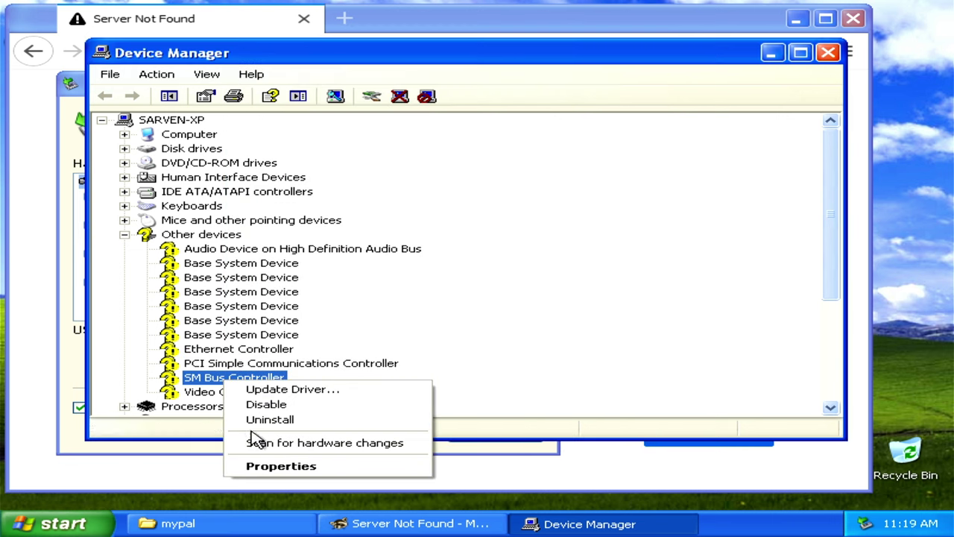
left_click(264, 467)
left_click(320, 79)
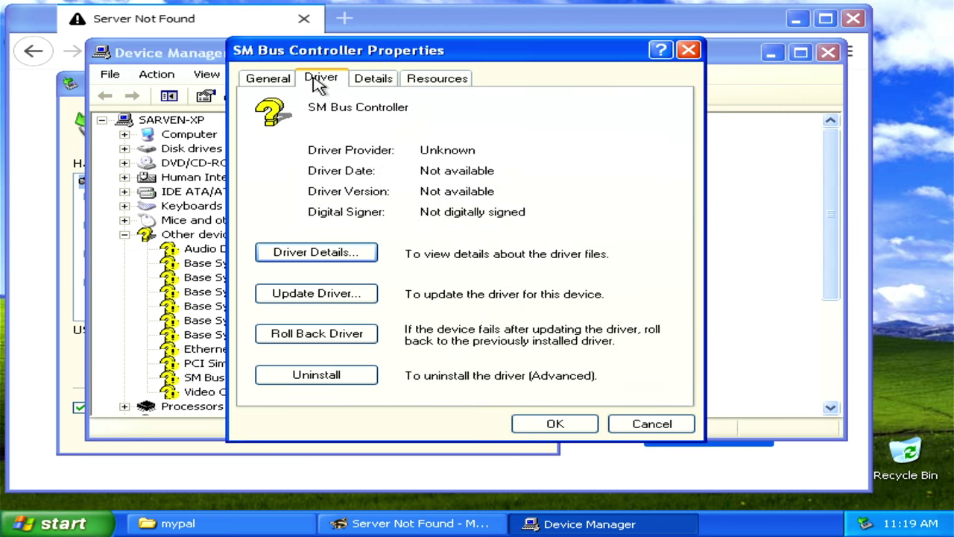
left_click(374, 79)
left_click(341, 151)
left_click(332, 179)
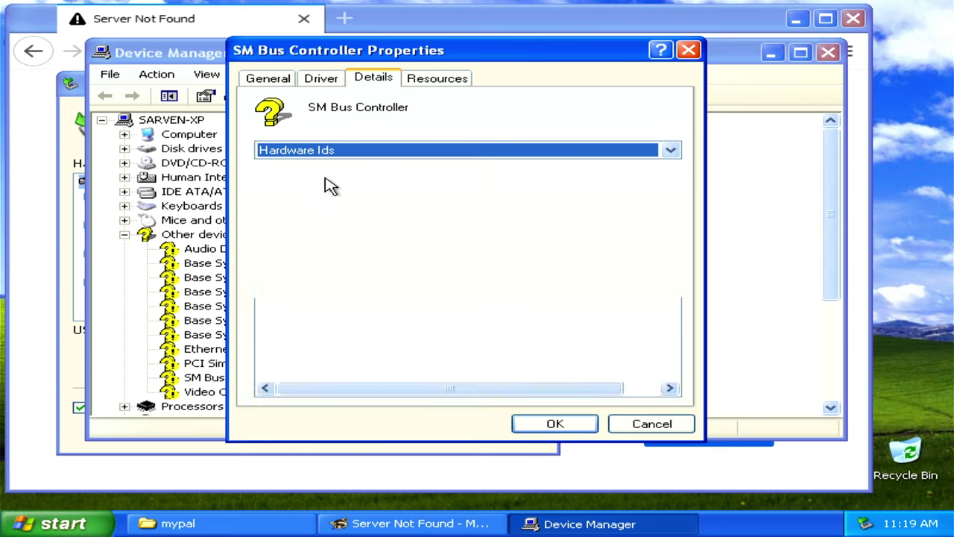
left_click(680, 428)
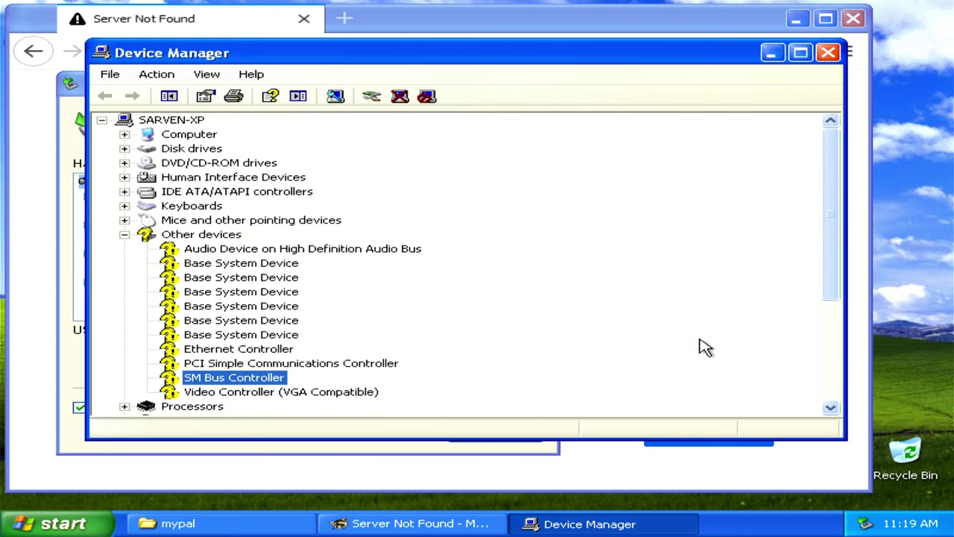
Close Device Manager, the Safely Remove Hardware window and the MyPal browser
left_click(827, 52)
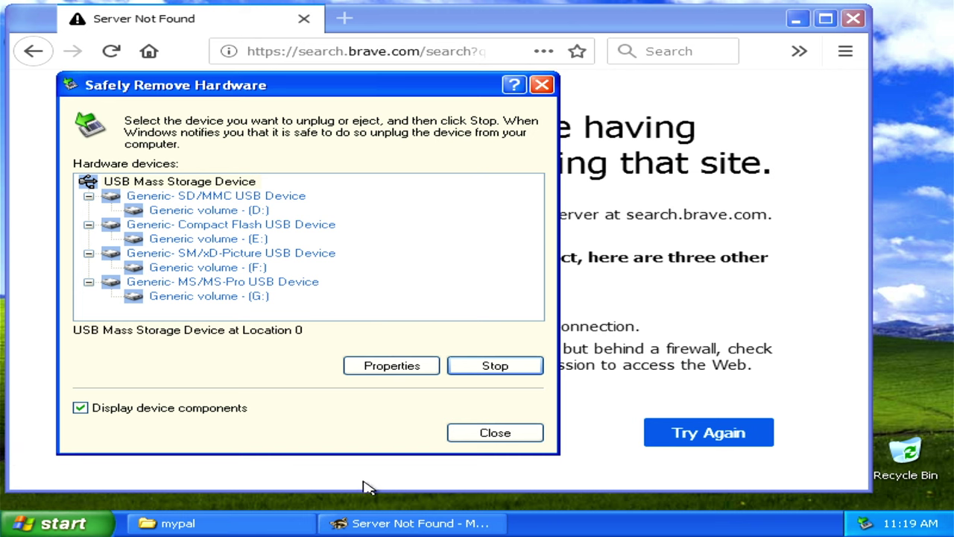
left_click(454, 434)
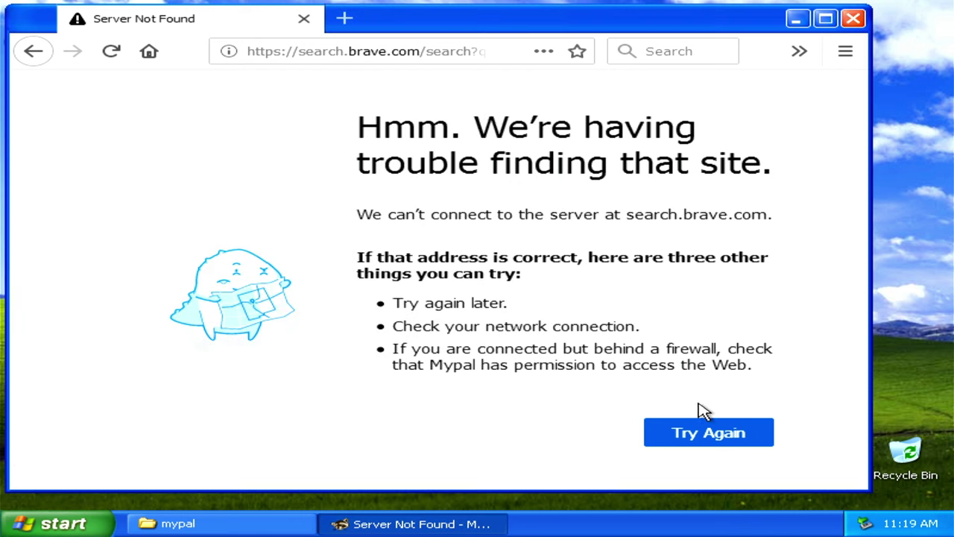
left_click(852, 18)
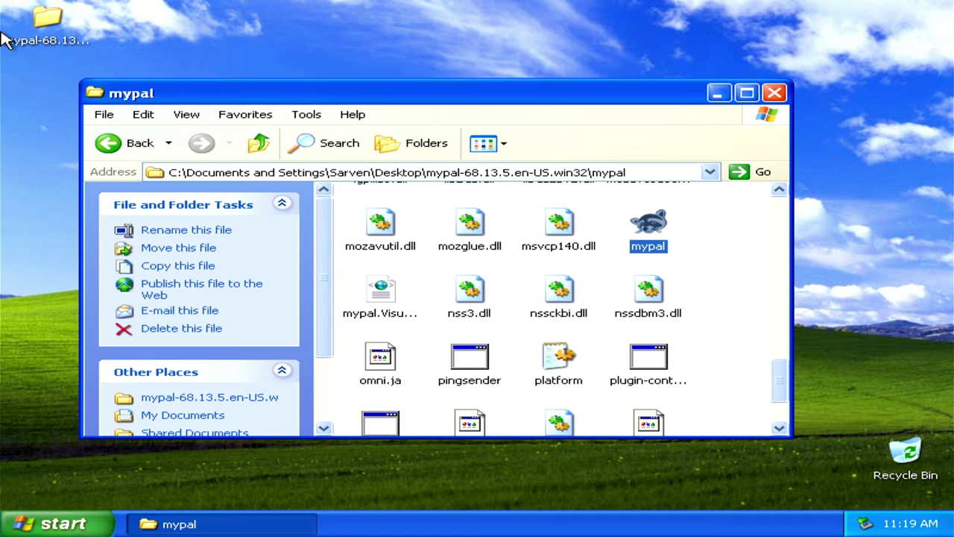
Go from the Recycle Bin up to the Desktop and open My Computer
left_click(905, 466)
double_click(904, 466)
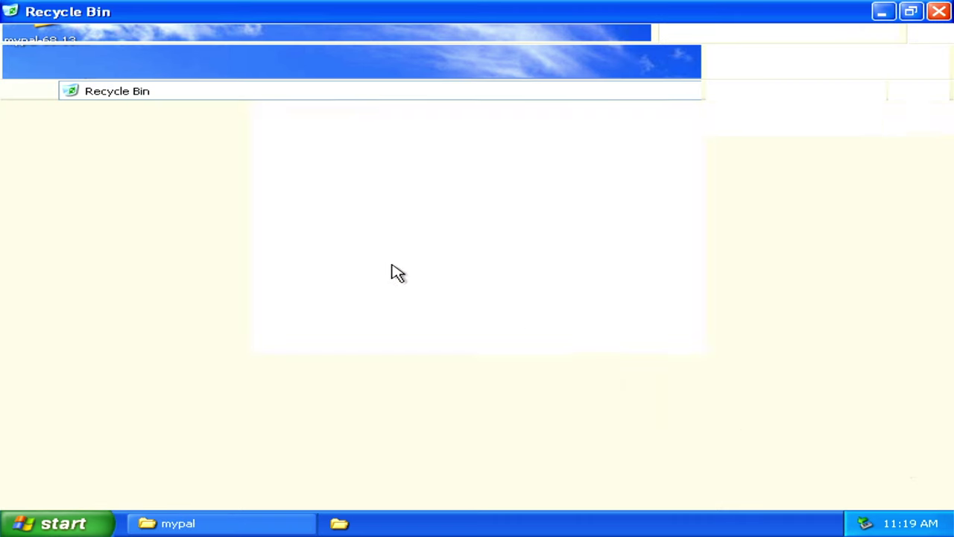
left_click(176, 61)
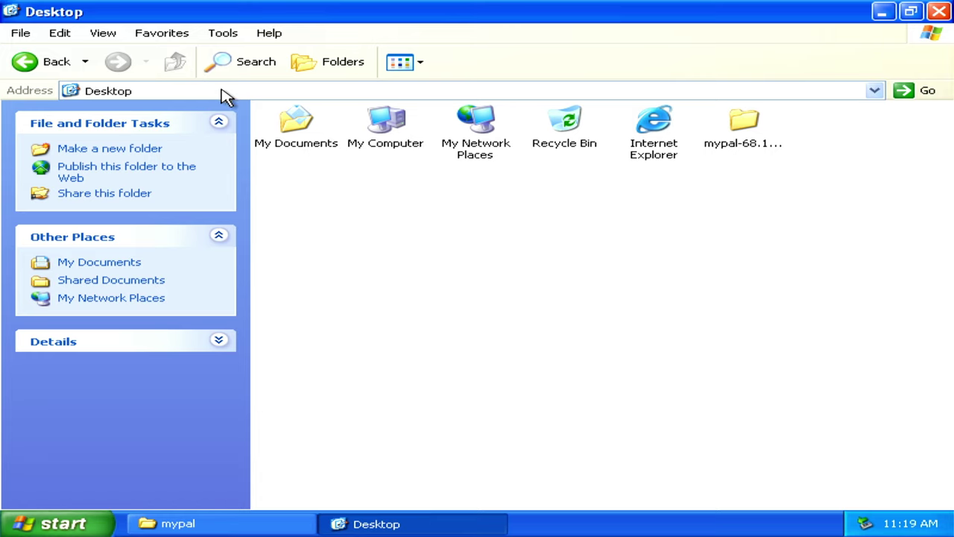
double_click(416, 145)
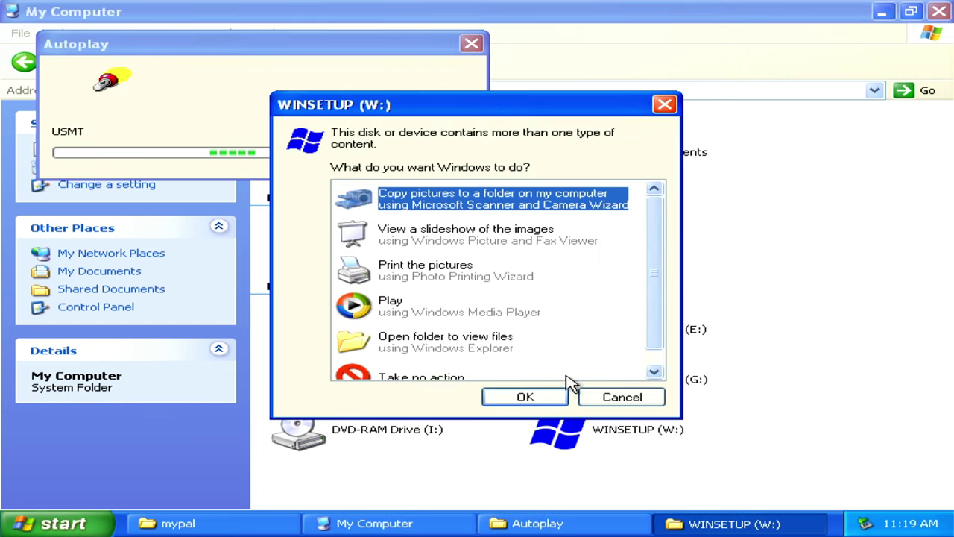
Open WINSETUP (W:)\DRIVERS\xpsp3 and My Documents in side-by-side windows
left_click(446, 342)
left_click(523, 395)
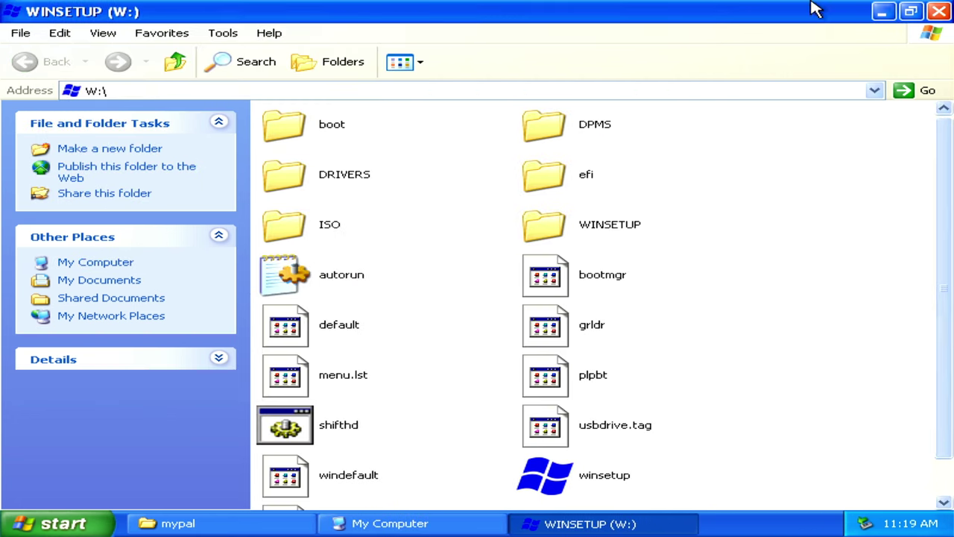
double_click(369, 179)
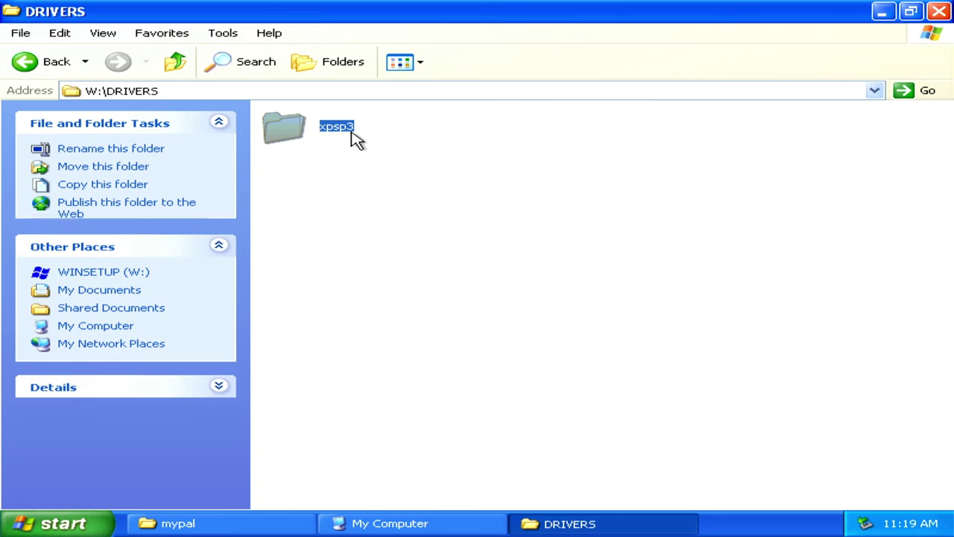
double_click(356, 141)
left_click(911, 15)
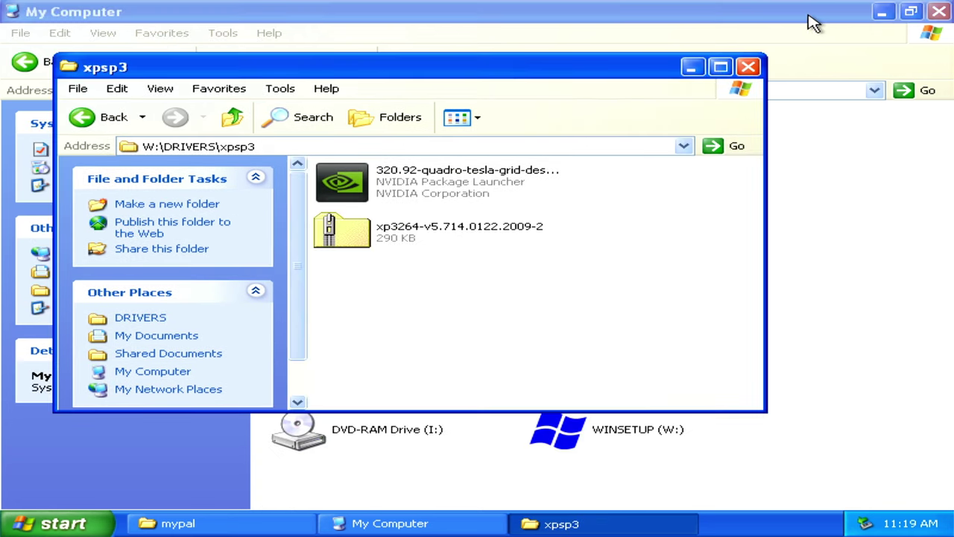
left_click(808, 20)
double_click(603, 166)
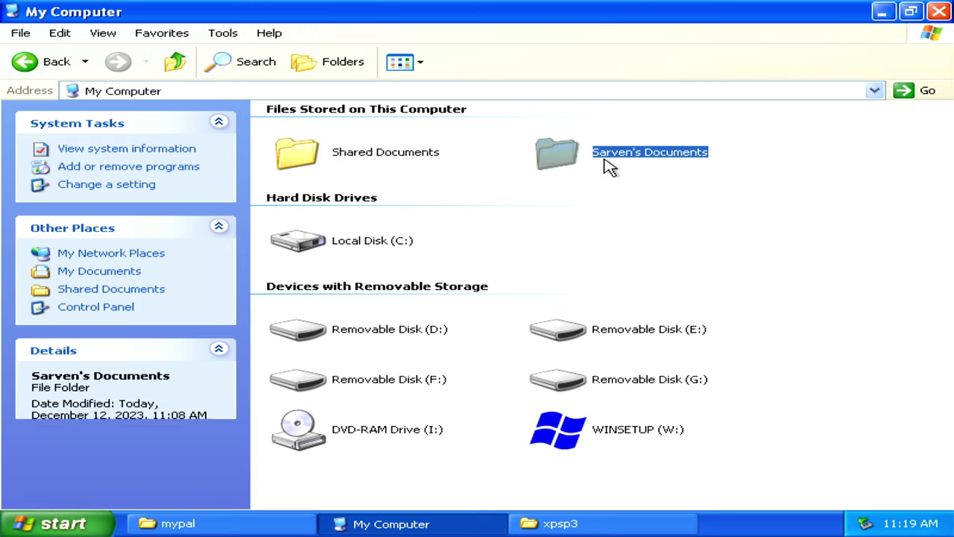
double_click(473, 12)
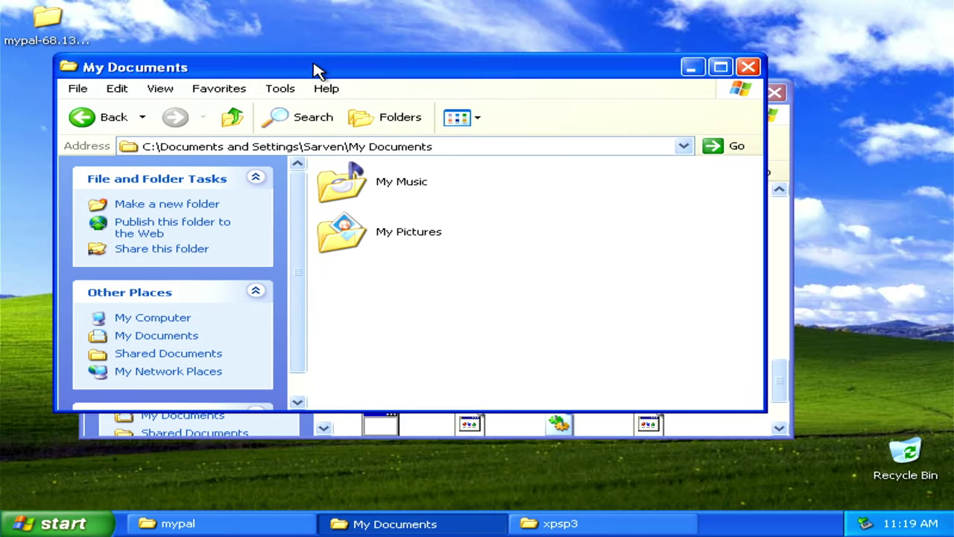
left_click_drag(315, 68, 656, 97)
Copy the 320.92-quadro-tesla-grid-desktop installer and xp3264-v5.714.0122.2009-2 archive from xpsp3 into My Documents
left_click_drag(351, 331, 488, 153)
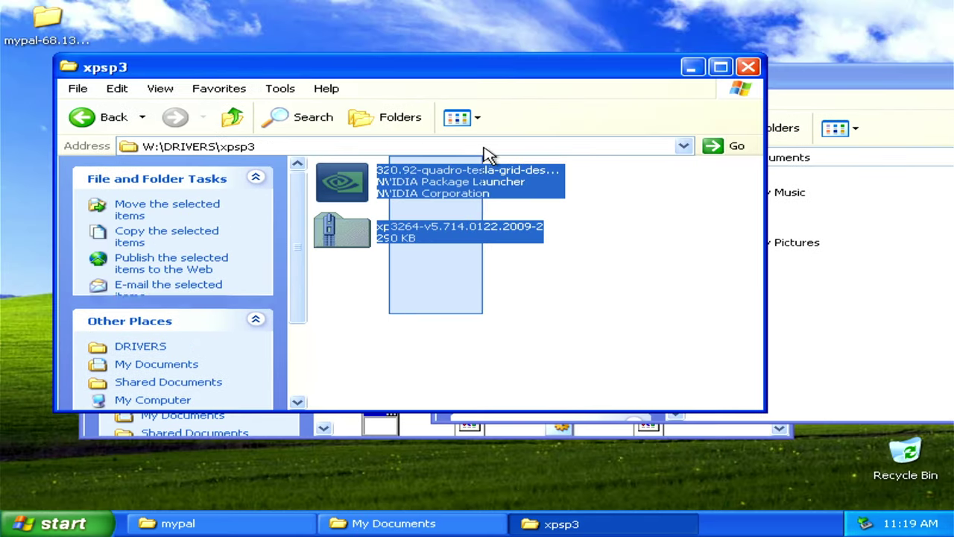
left_click_drag(420, 198, 877, 319)
right_click(598, 281)
left_click_drag(474, 233, 908, 338)
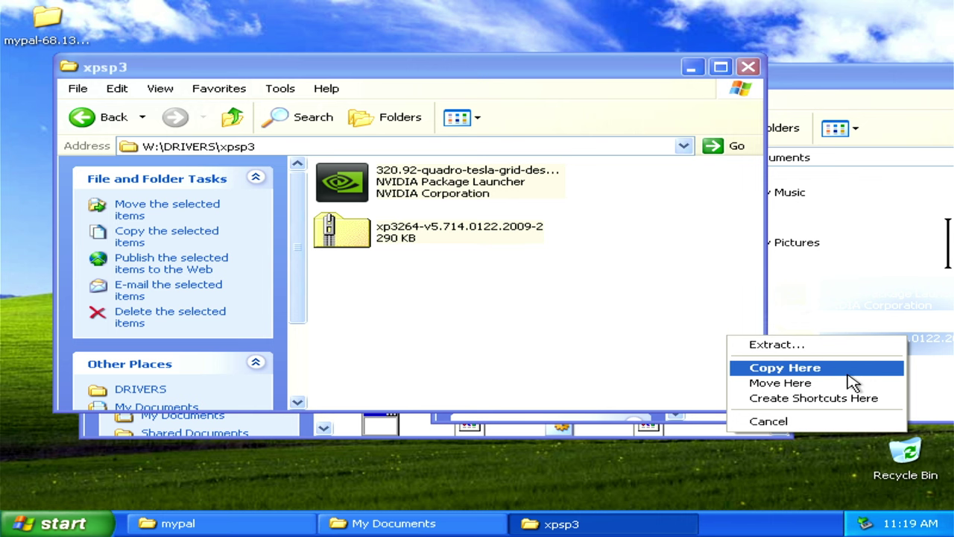
left_click(847, 372)
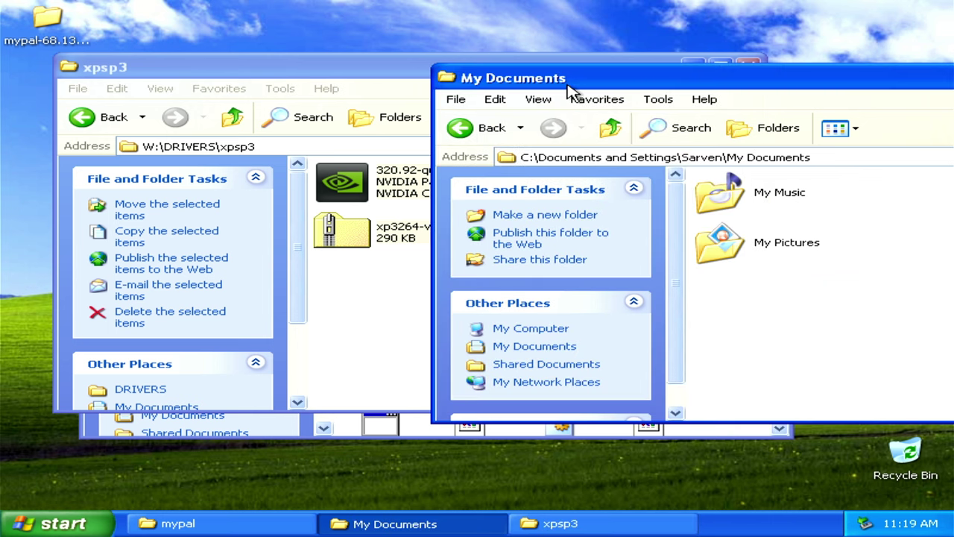
left_click_drag(568, 88, 206, 52)
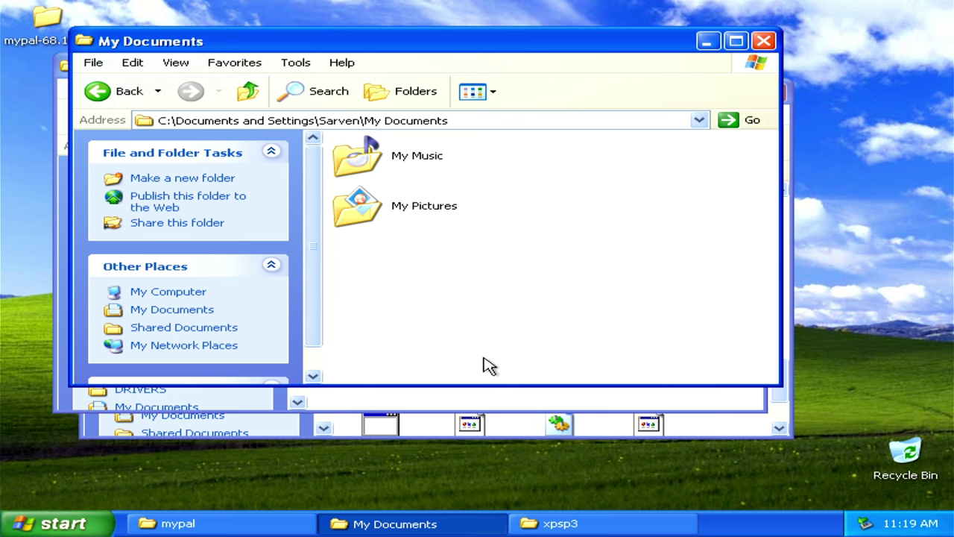
left_click(526, 524)
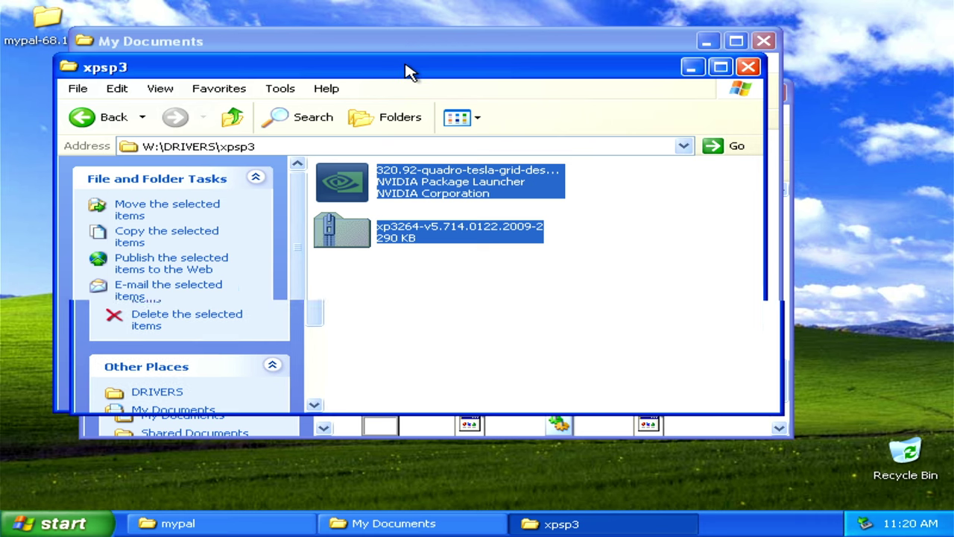
left_click_drag(410, 71, 743, 97)
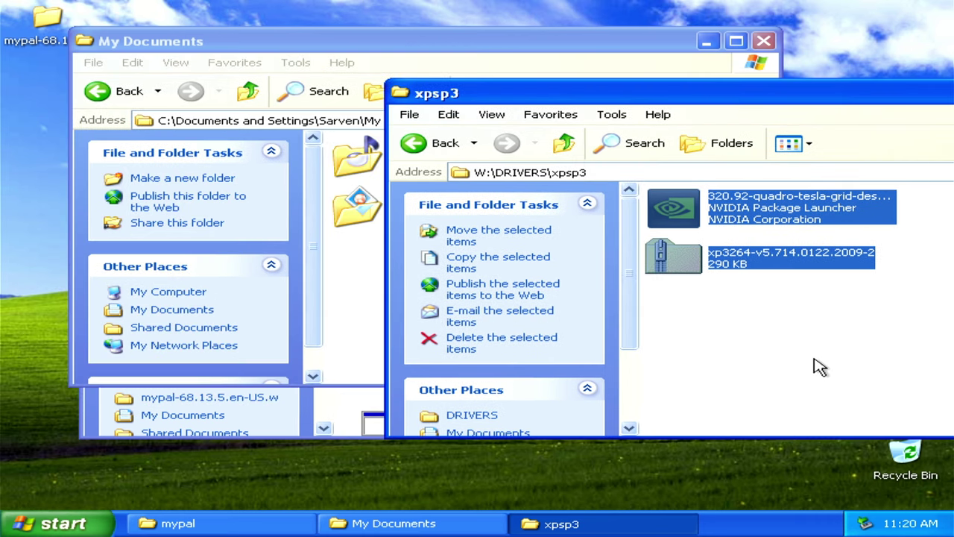
key("alt+Tab")
key("ctrl+v")
left_click_drag(681, 141, 378, 103)
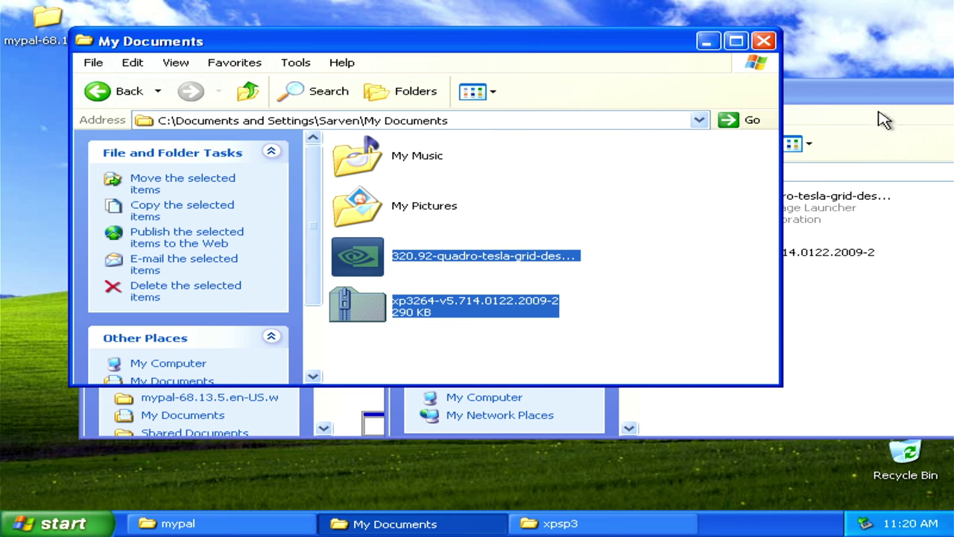
Close the xpsp3 and mypal folder windows
left_click_drag(884, 108, 525, 154)
left_click(724, 139)
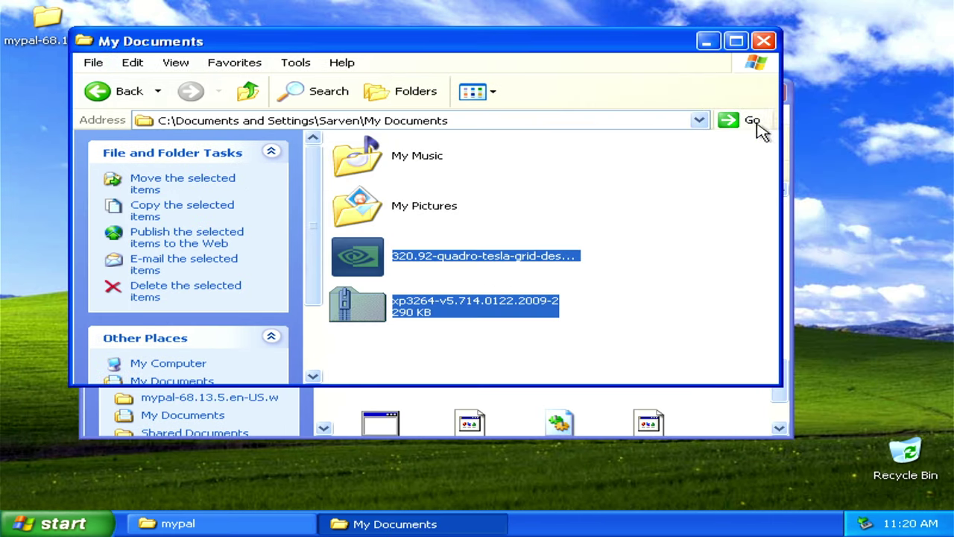
left_click(783, 91)
Extract the xp3264-v5.714.0122.2009-2 zip into its default folder in My Documents
left_click(504, 291)
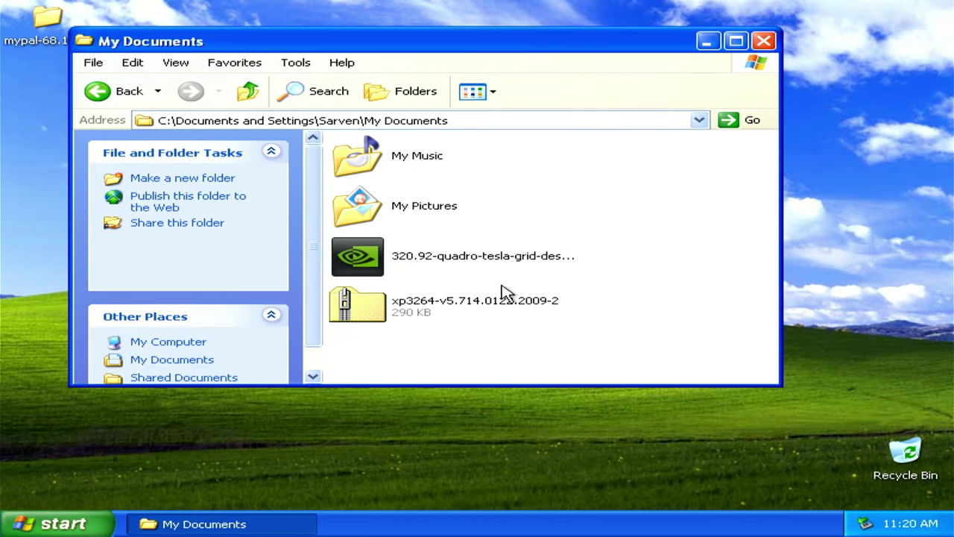
right_click(474, 304)
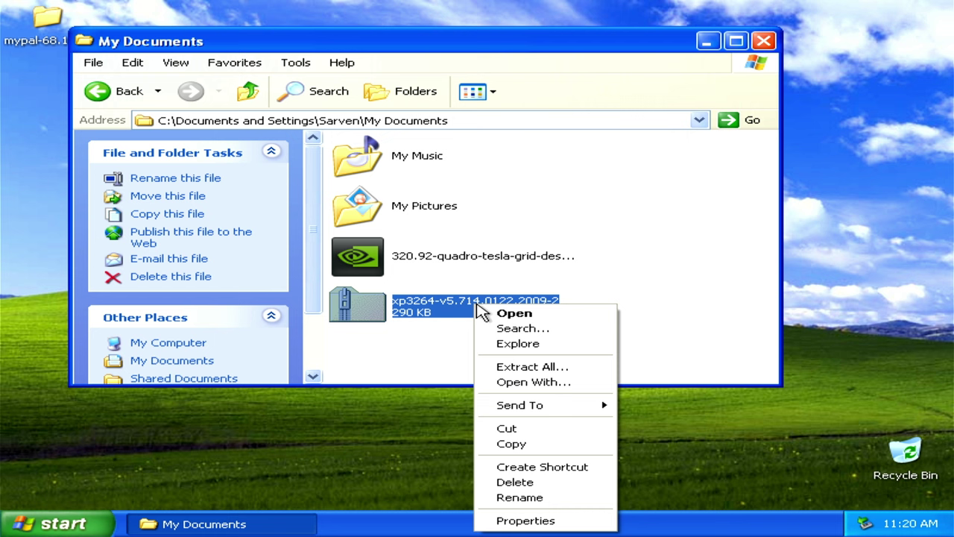
left_click(521, 366)
left_click(387, 377)
left_click(390, 378)
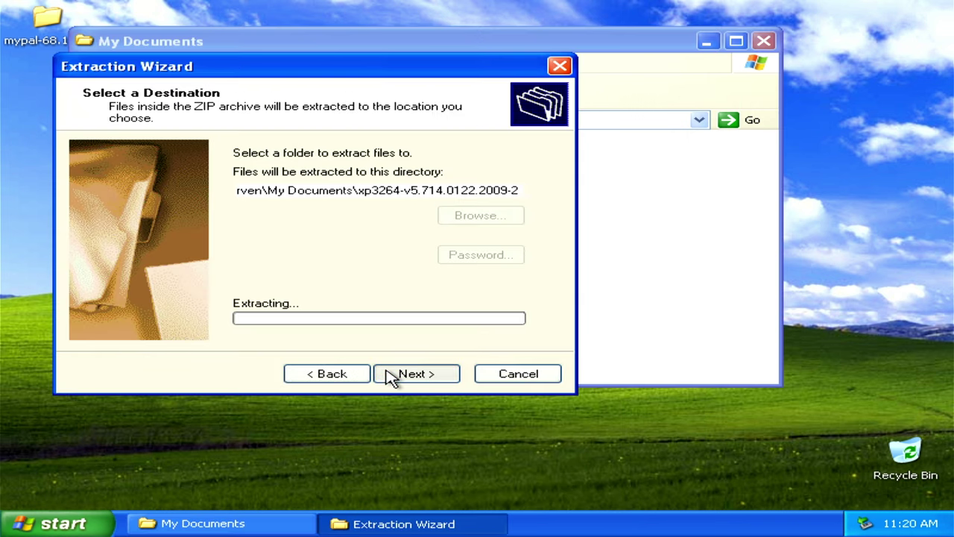
left_click(401, 375)
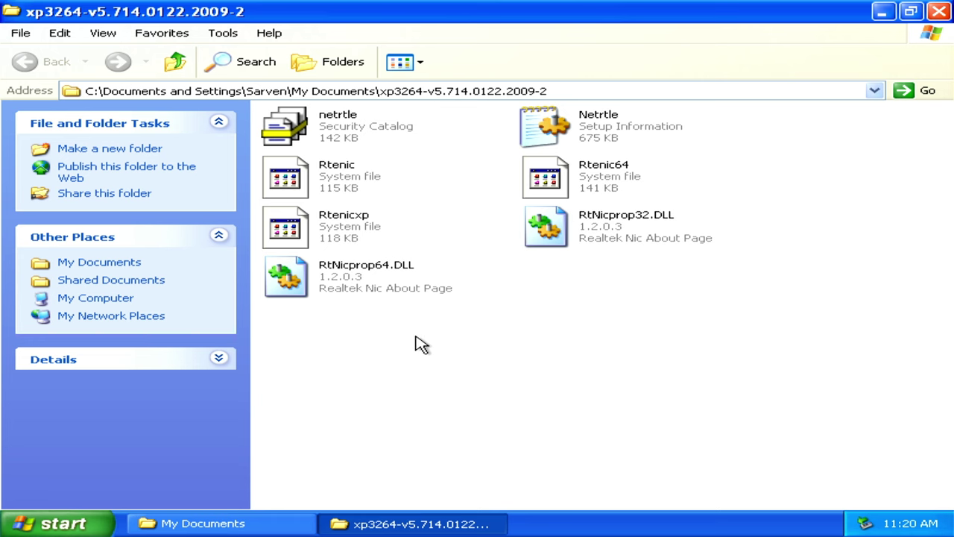
key("super+r")
Launch Device Manager via devmgmt.msc and start updating the Ethernet Controller's driver
type("devmgmt.msc")
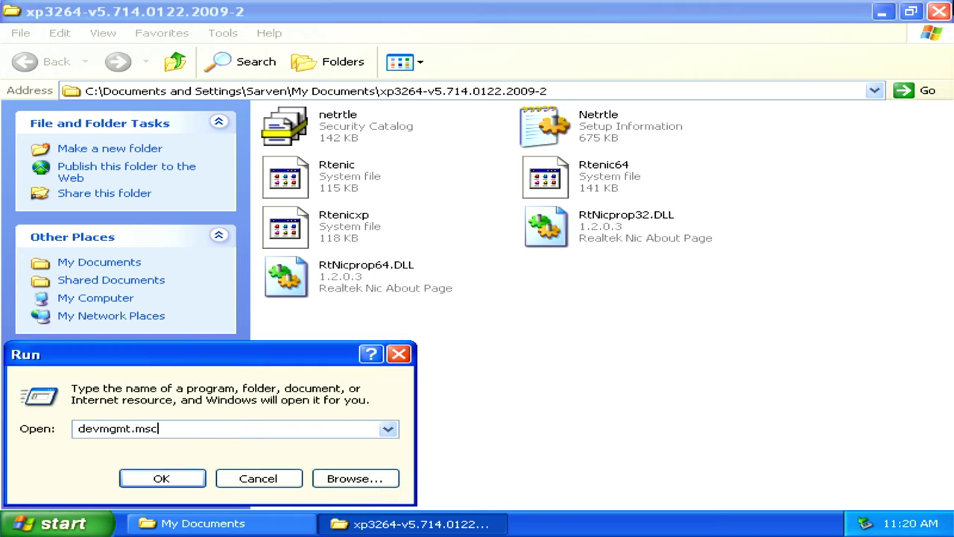
key("Return")
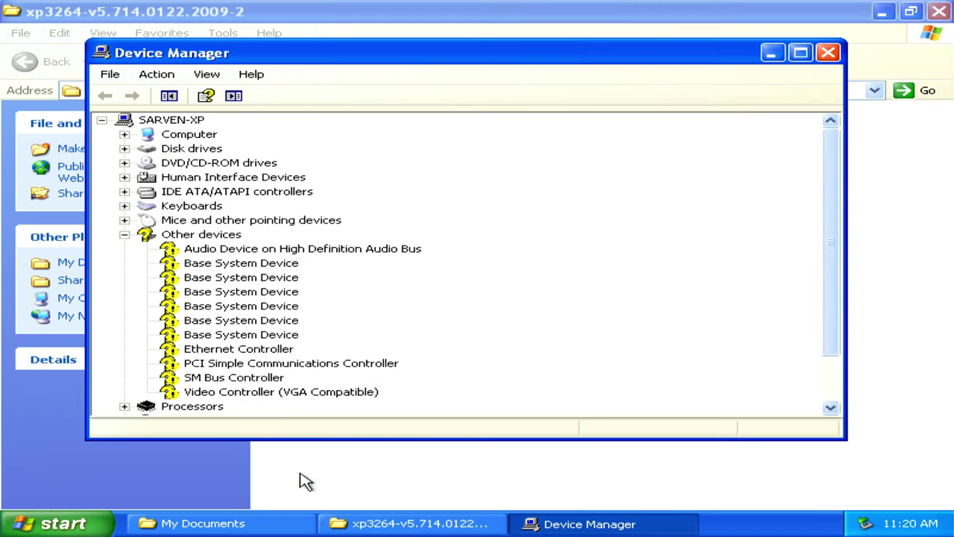
right_click(252, 350)
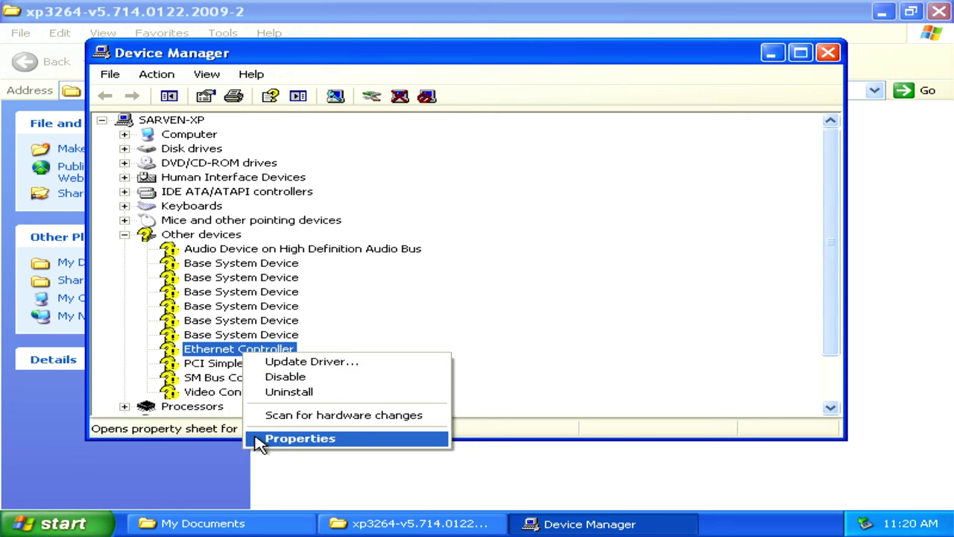
left_click(258, 440)
left_click(391, 79)
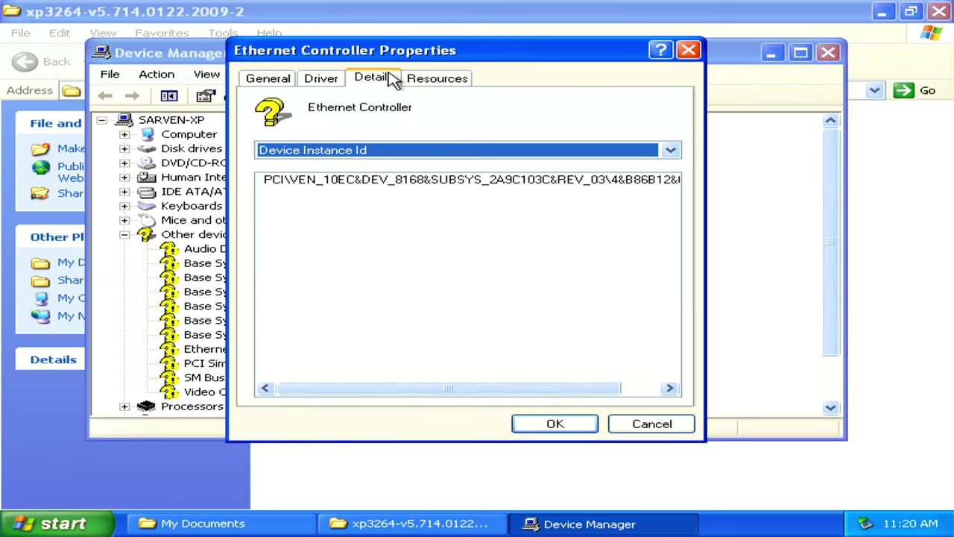
left_click(332, 80)
left_click(326, 295)
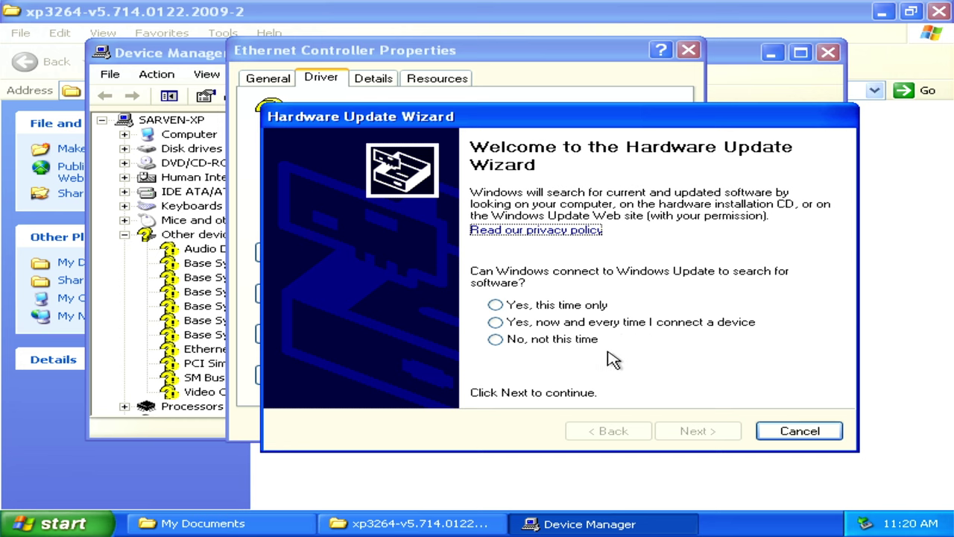
Skip Windows Update and choose to install from a specific location, including a chosen folder
left_click(552, 339)
left_click(701, 432)
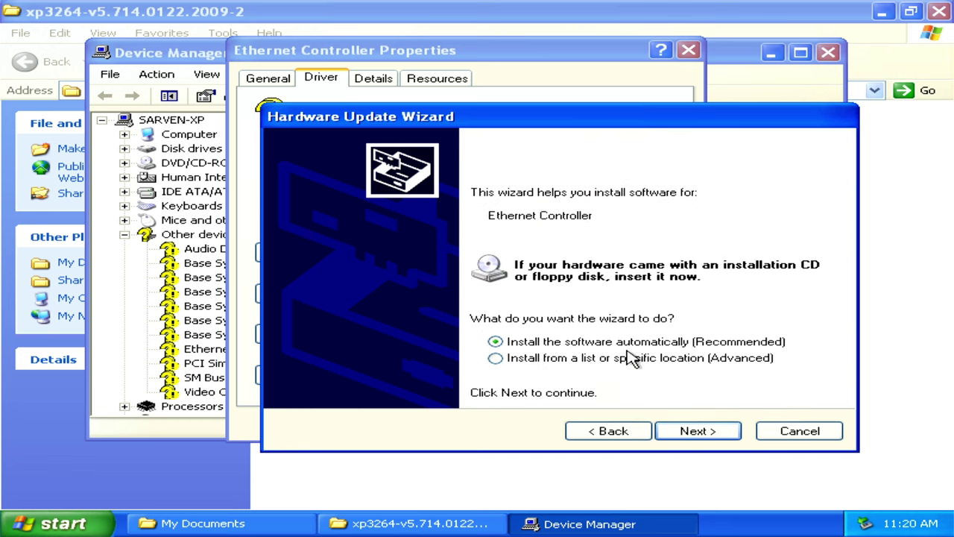
left_click(630, 358)
left_click(702, 425)
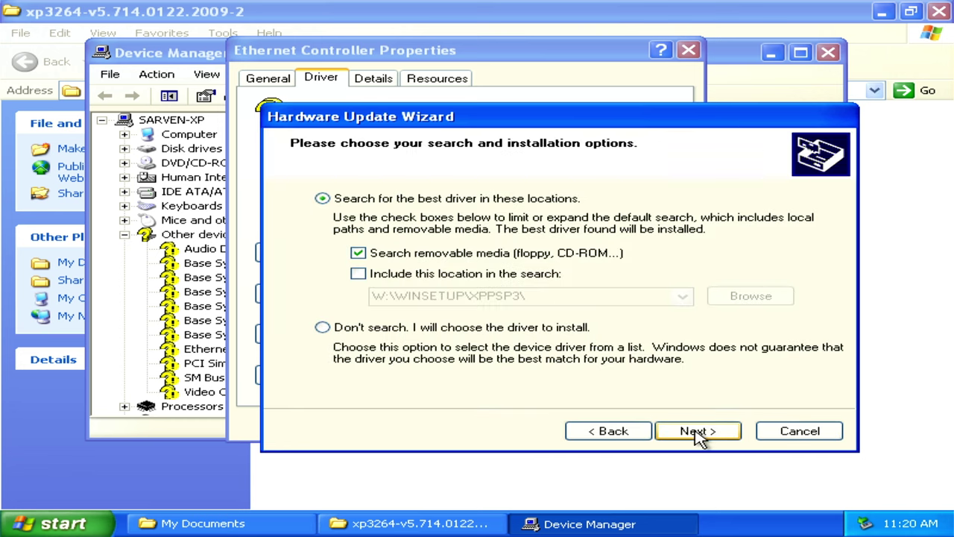
left_click(536, 329)
left_click(501, 200)
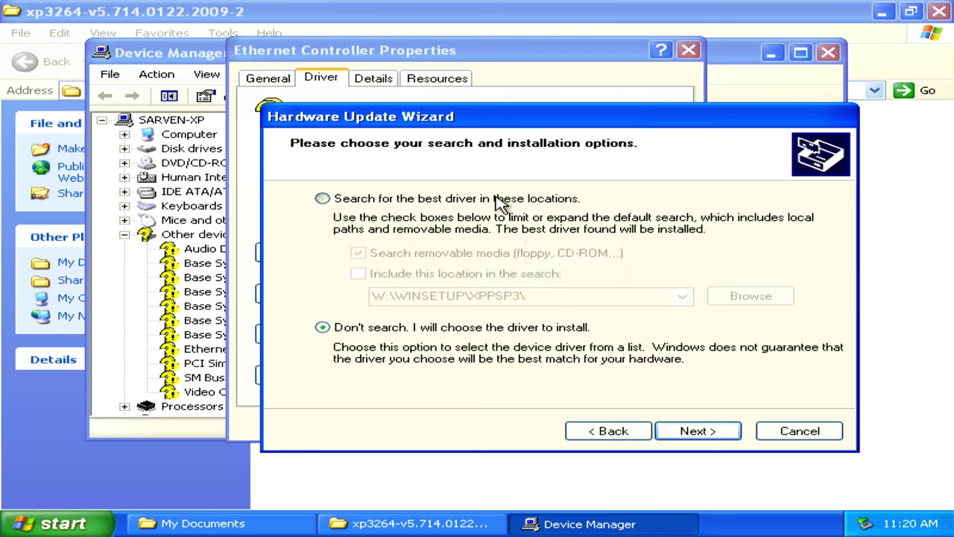
left_click(490, 255)
left_click(475, 276)
left_click(477, 256)
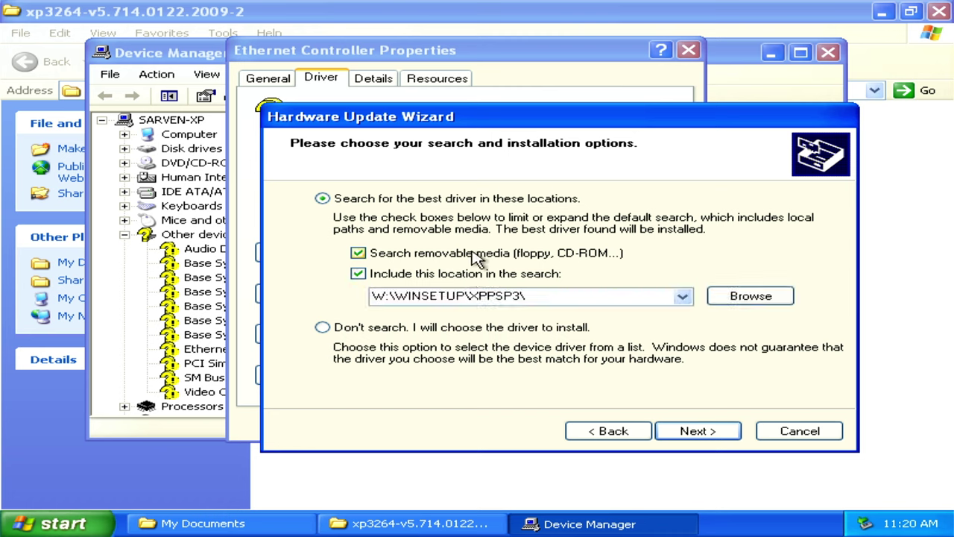
Point the search at the extracted xp3264-v5.714.0122.2009-2 folder and install the driver
left_click(752, 302)
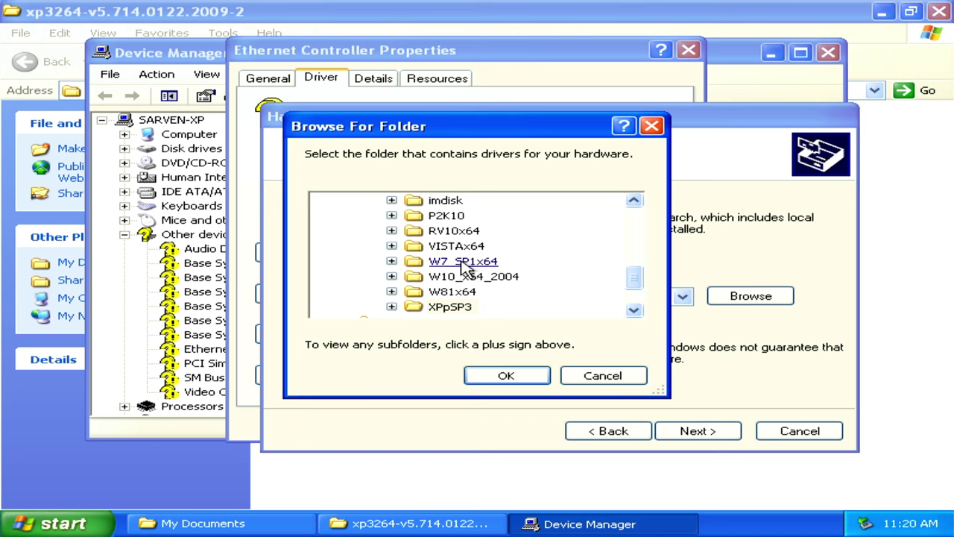
left_click_drag(635, 278, 611, 252)
double_click(368, 246)
scroll(373, 237, "up", 3)
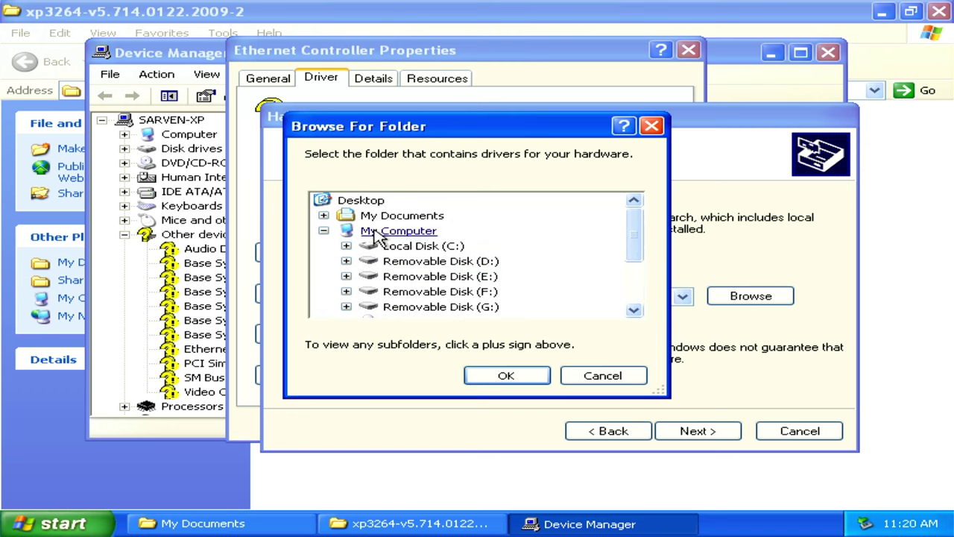
scroll(376, 261, "down", 3)
double_click(418, 275)
left_click(481, 306)
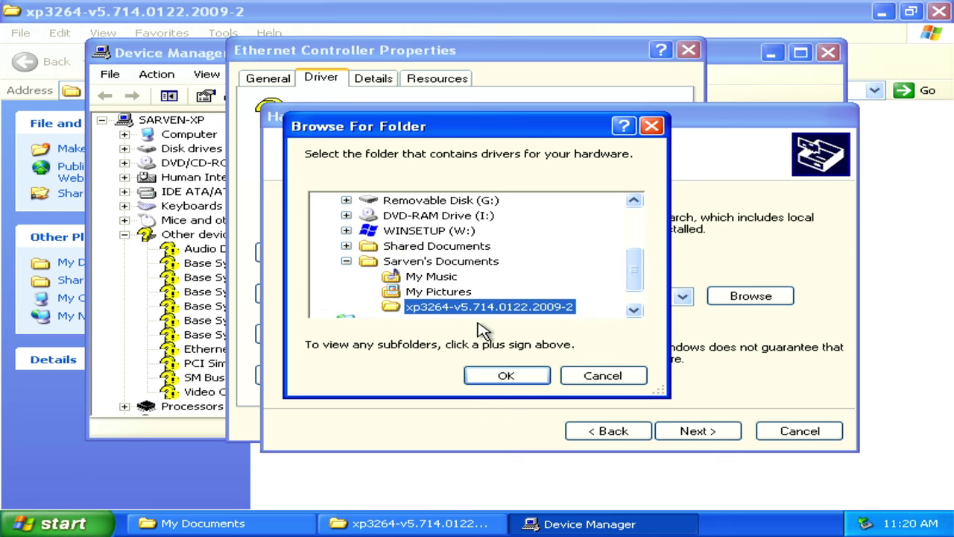
left_click(501, 377)
left_click(694, 436)
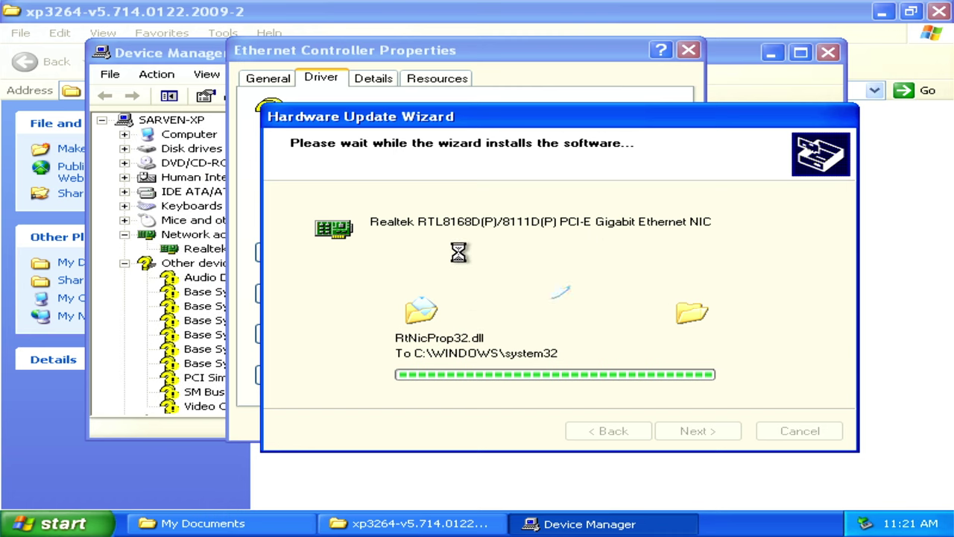
Finish the Realtek RTL8168D(P)/8111D(P) install, close Device Manager and return to My Documents
left_click(656, 437)
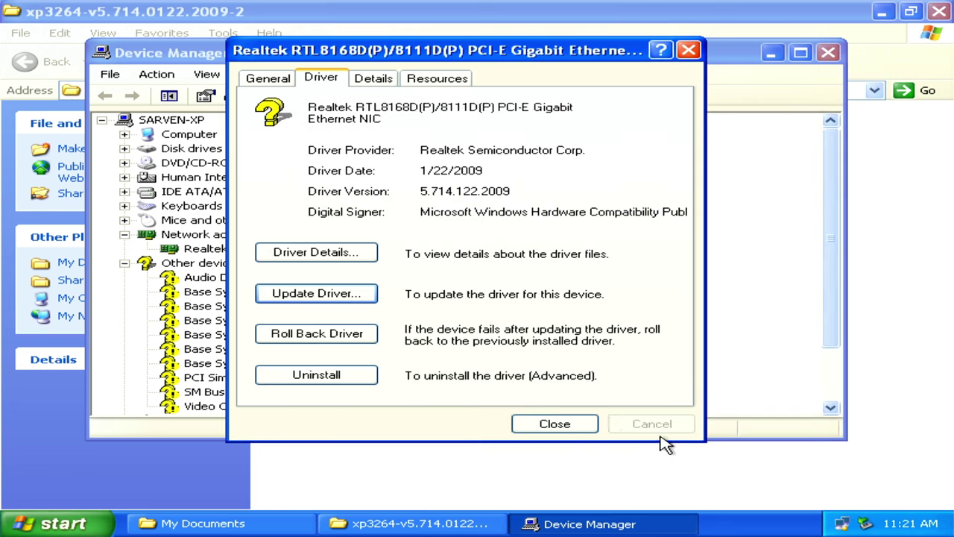
left_click(530, 423)
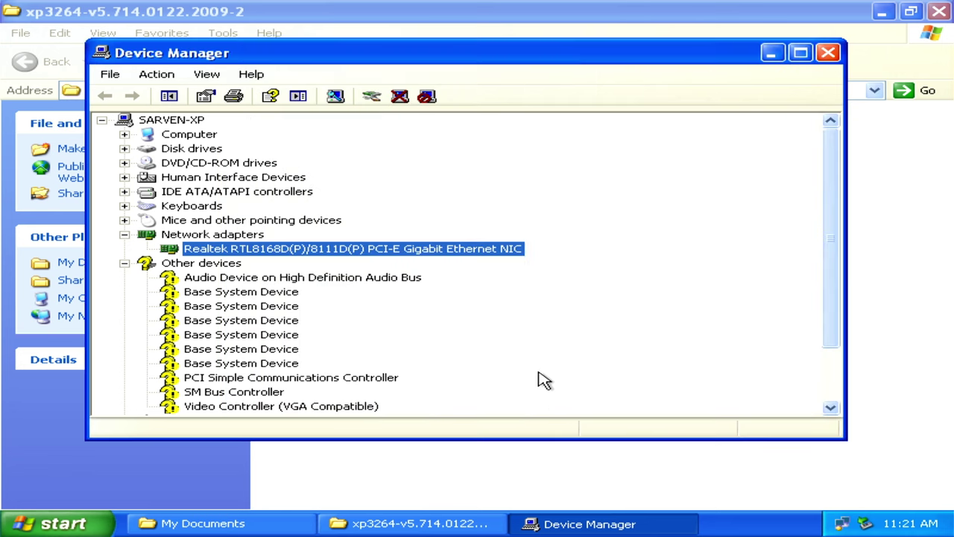
left_click(828, 53)
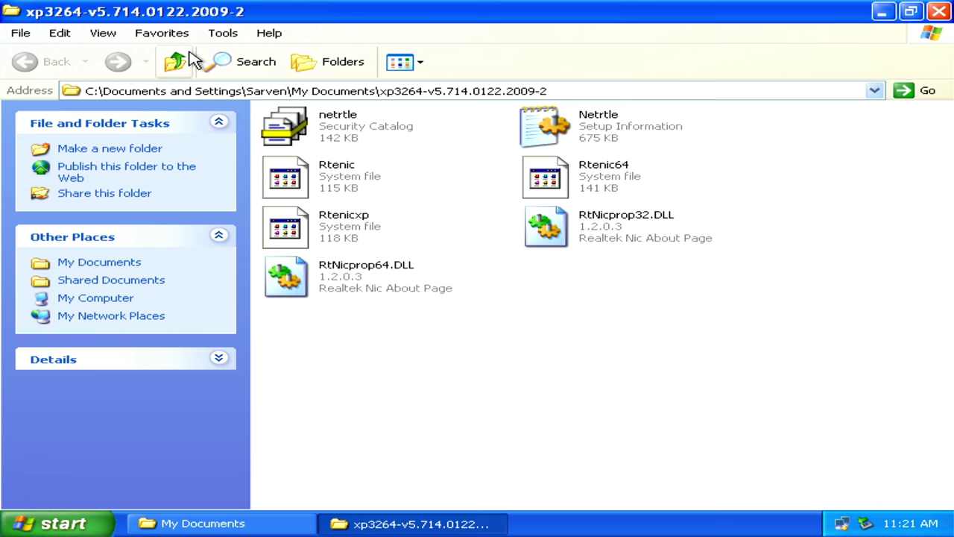
left_click(176, 63)
Run the NVIDIA 320.92 driver package, extracting to the default location
right_click(670, 193)
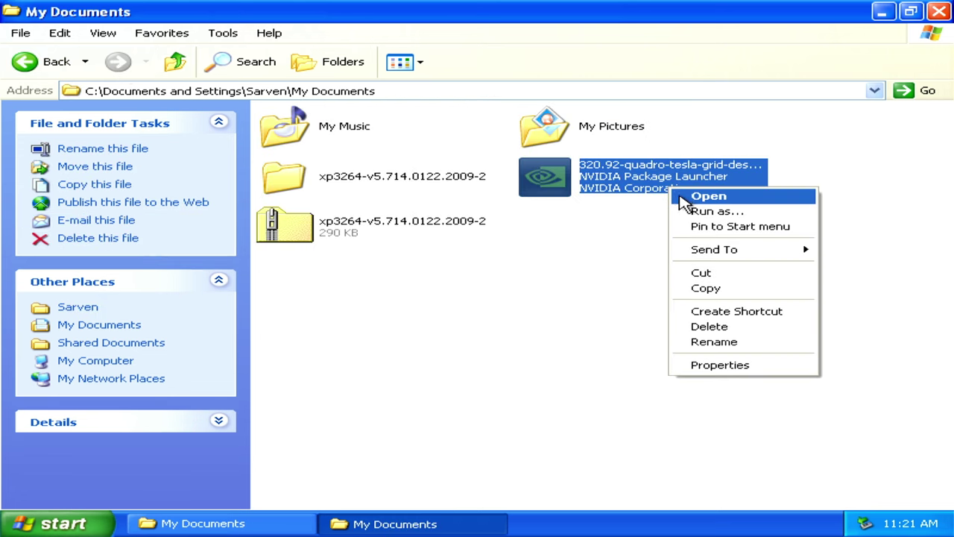
left_click(682, 197)
left_click(422, 308)
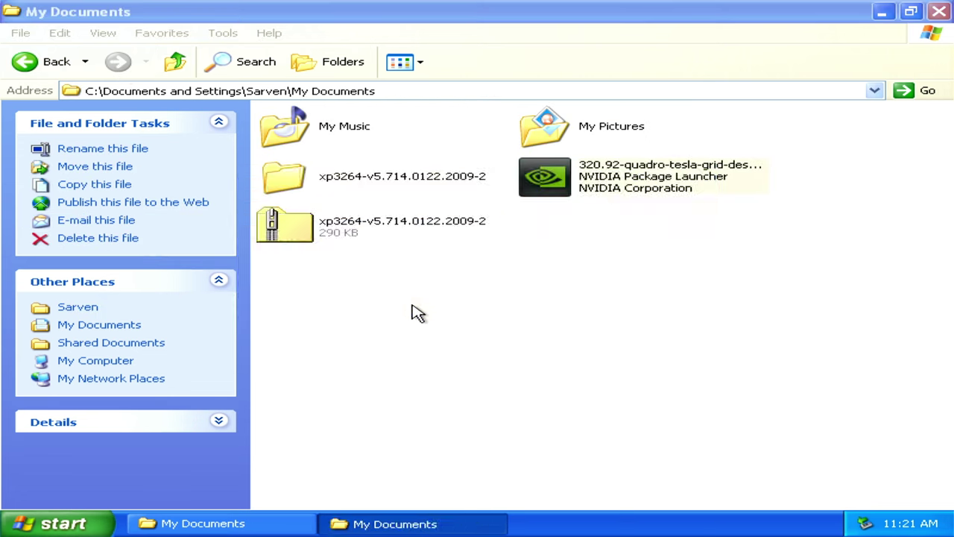
Close the My Documents windows, accept the NVIDIA license, then back out and cancel the installer
left_click(939, 11)
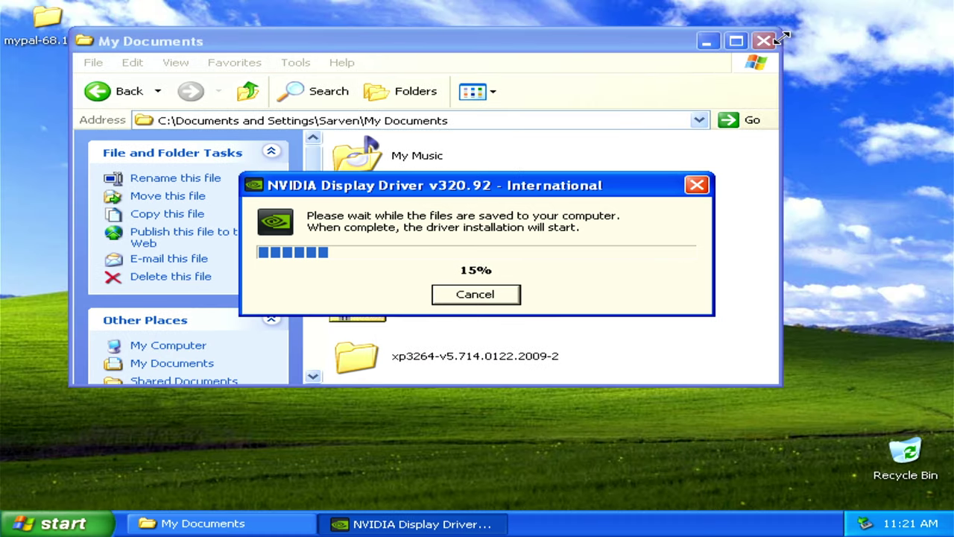
left_click(756, 15)
left_click(551, 264)
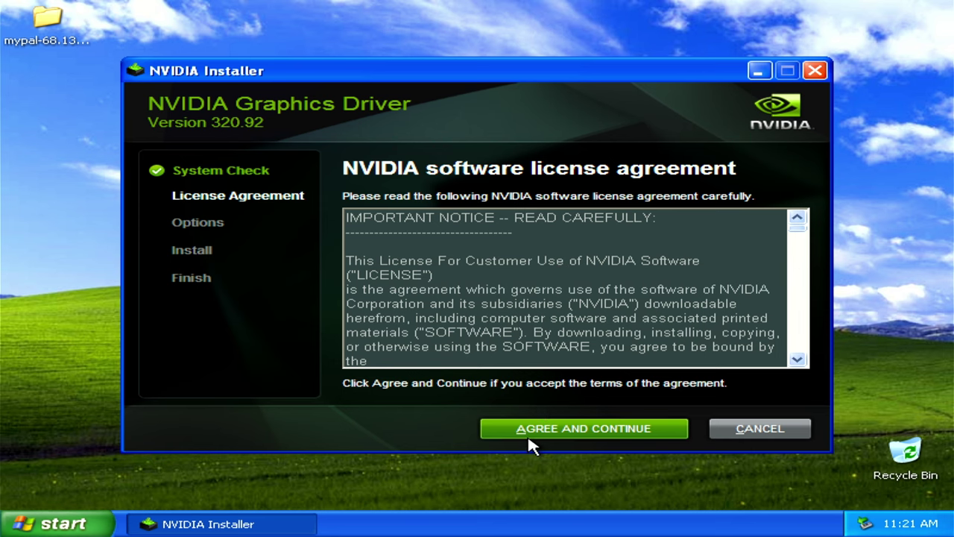
left_click(528, 432)
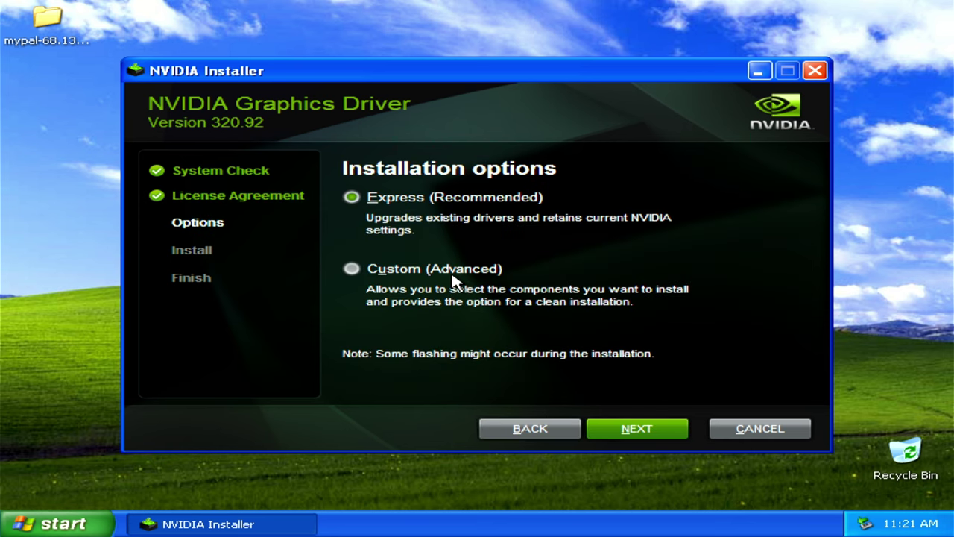
left_click(621, 430)
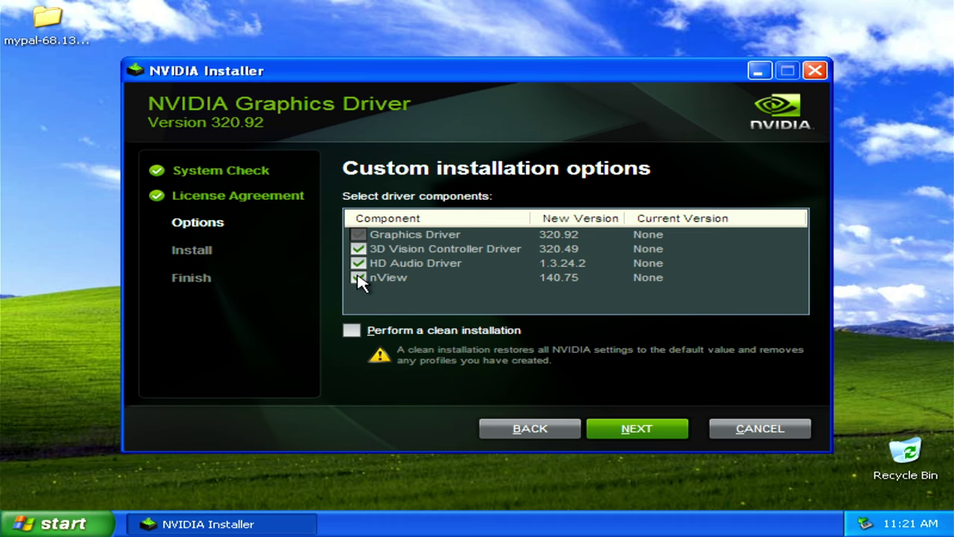
left_click(505, 436)
left_click(752, 439)
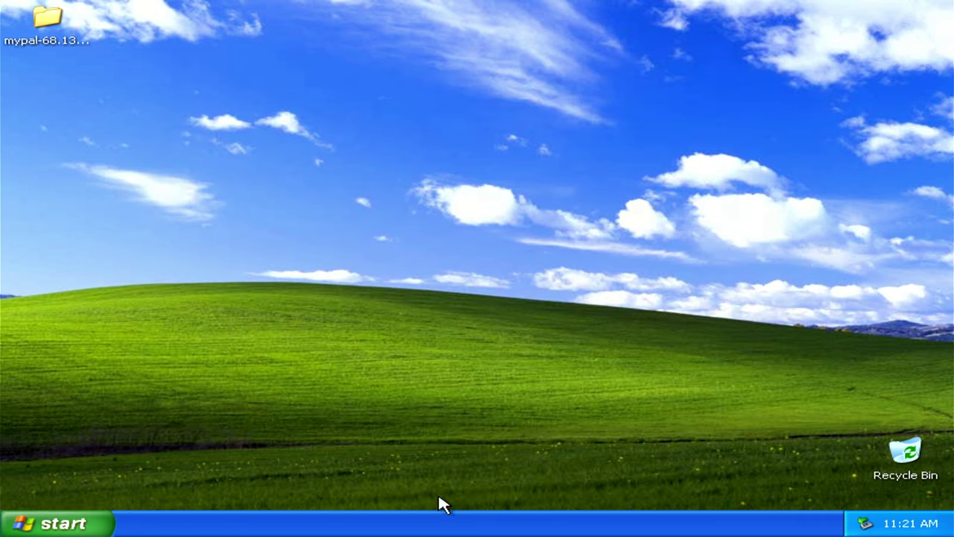
Launch the MyPal browser from the extracted mypal folder
double_click(14, 20)
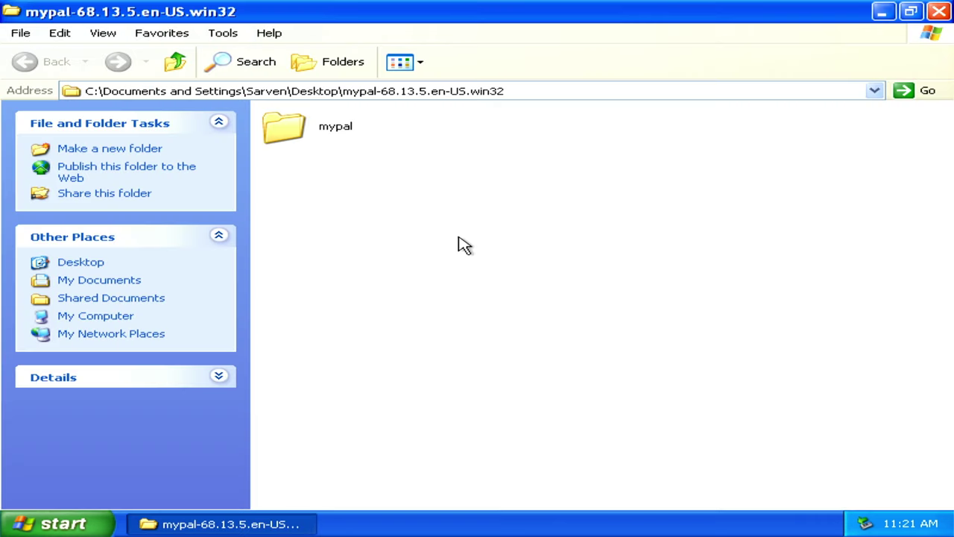
double_click(347, 127)
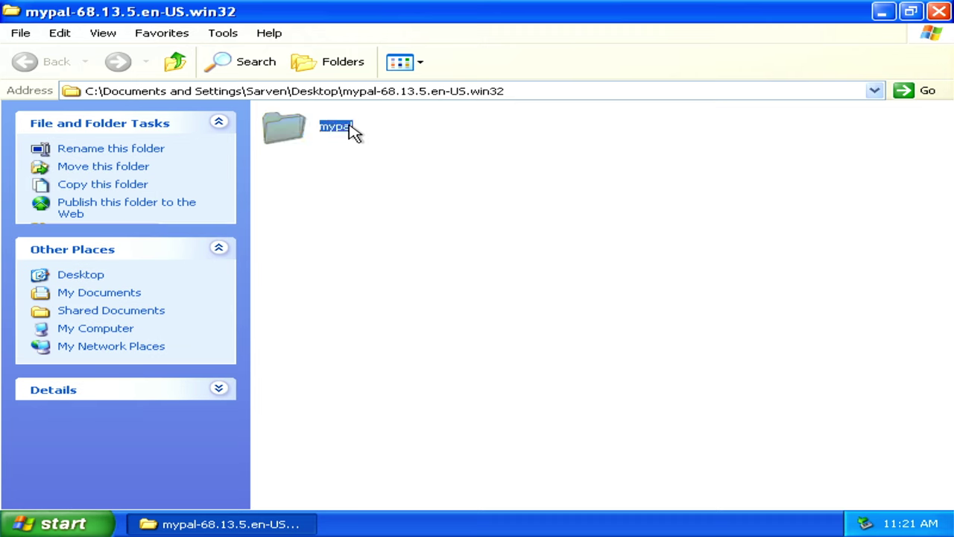
scroll(564, 302, "down", 5)
double_click(564, 339)
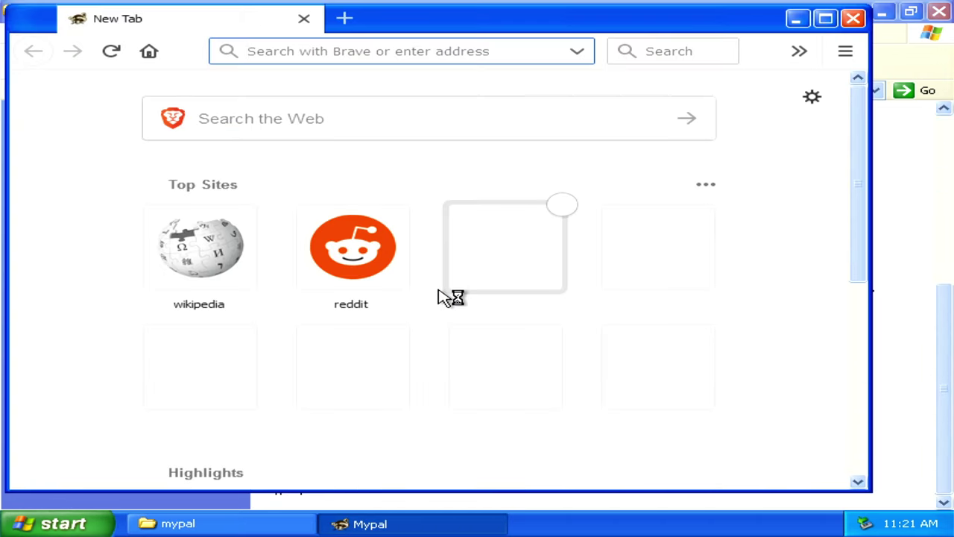
Search for "nvidia driver cleaner for windows xp" and skim the results
type("n")
key("BackSpace")
left_click(368, 121)
type("nvidia")
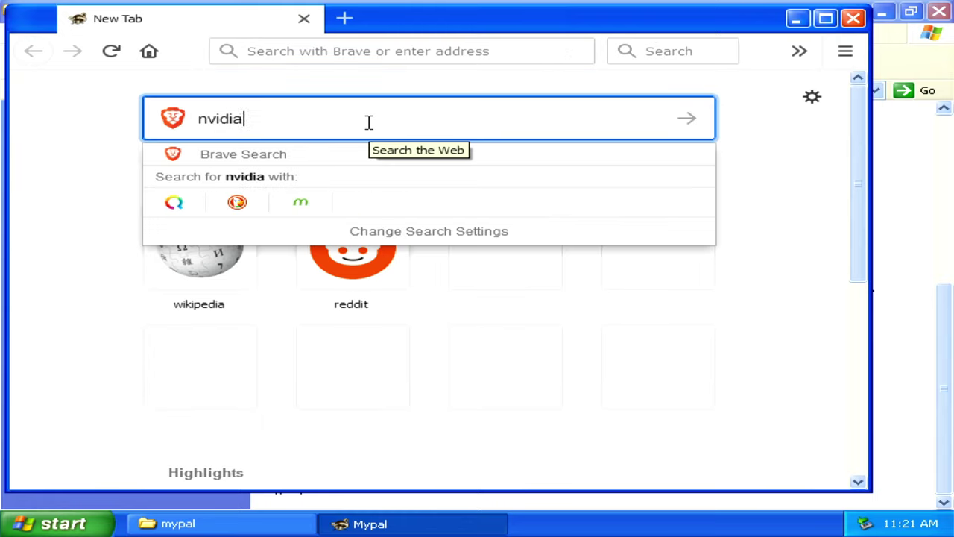
type(" driver")
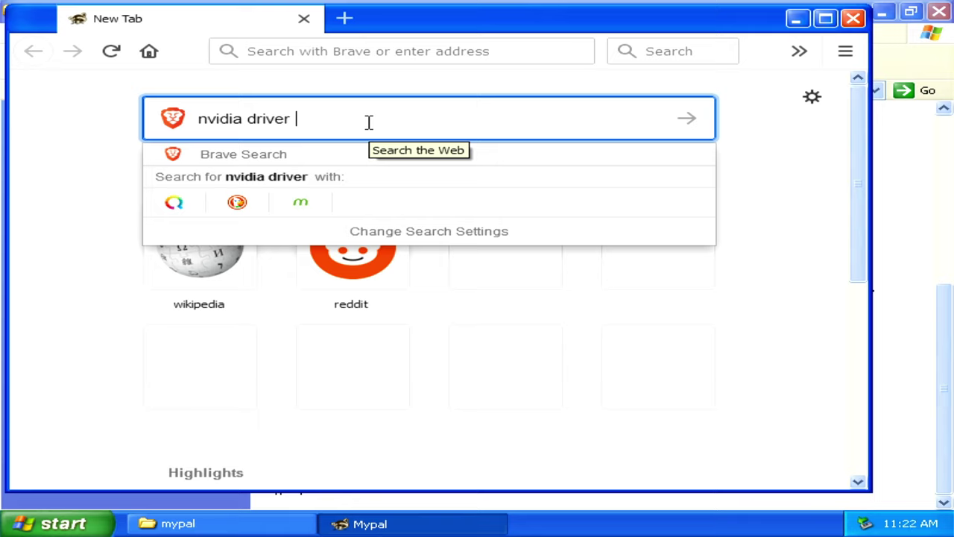
type(" cleaner for windows xp")
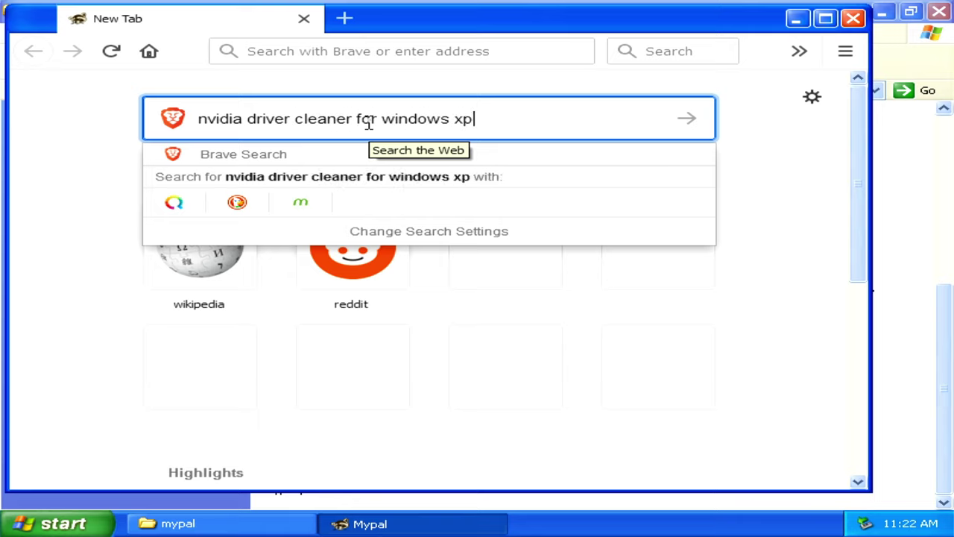
key("Return")
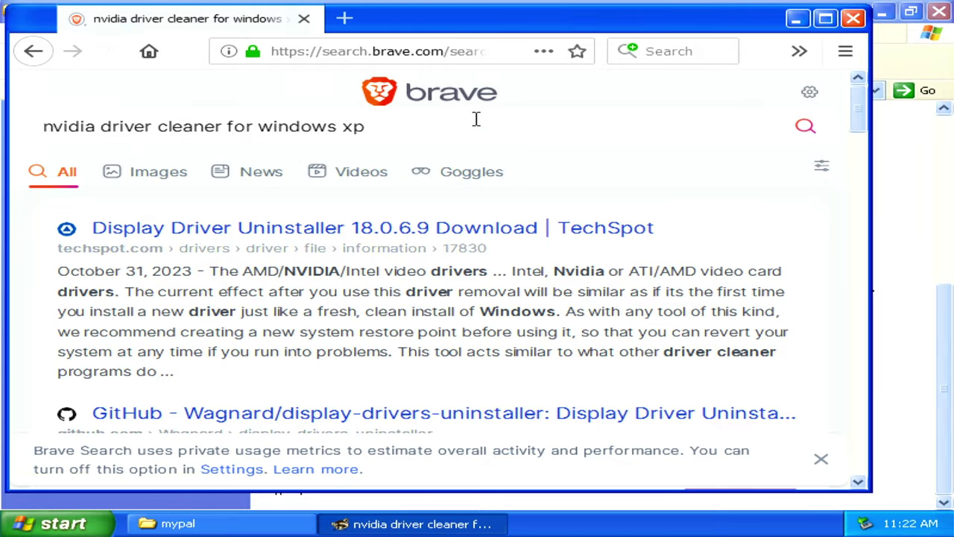
scroll(417, 328, "down", 8)
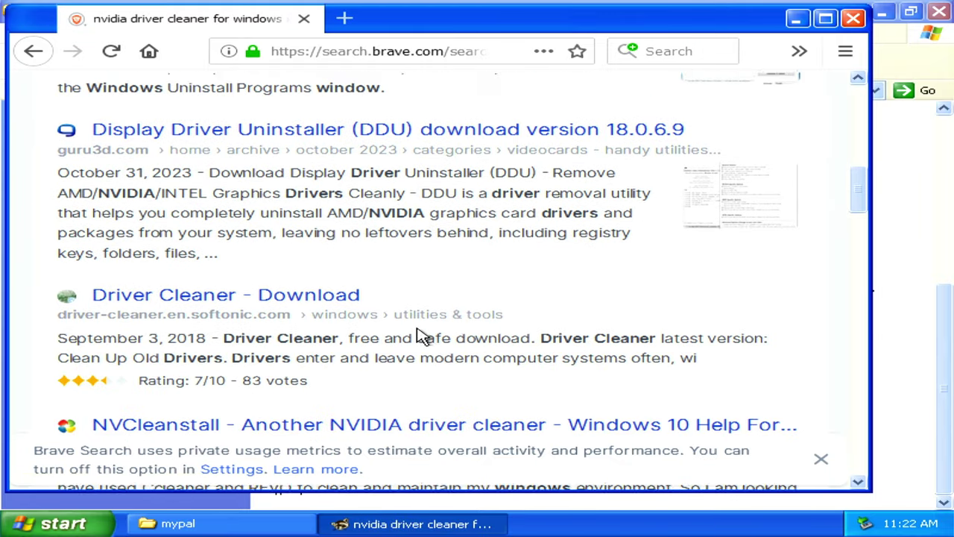
scroll(421, 335, "down", 3)
scroll(422, 335, "up", 11)
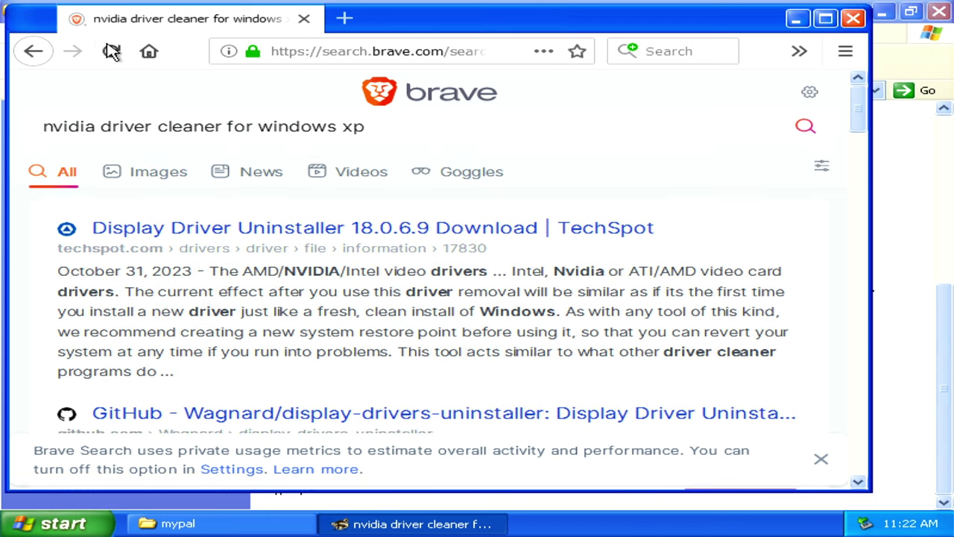
Replace the query with "nvcleanstall for windows xp" and maximize the browser
triple_click(172, 136)
type("nvcle")
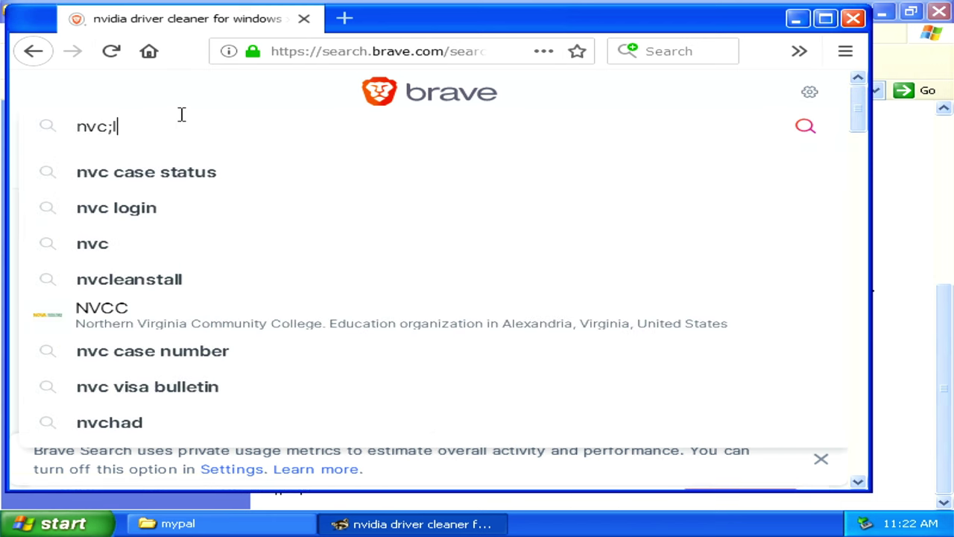
type("anstall for windows xp")
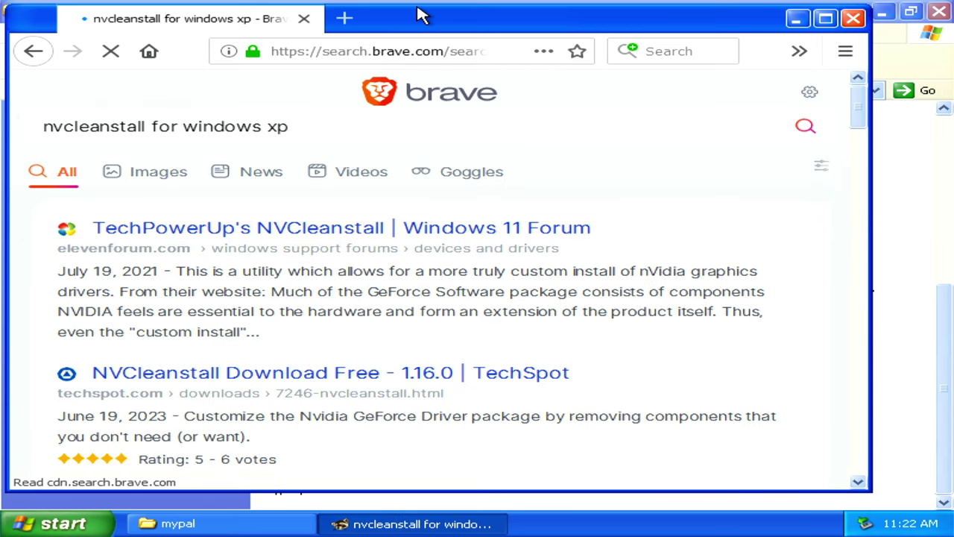
double_click(430, 29)
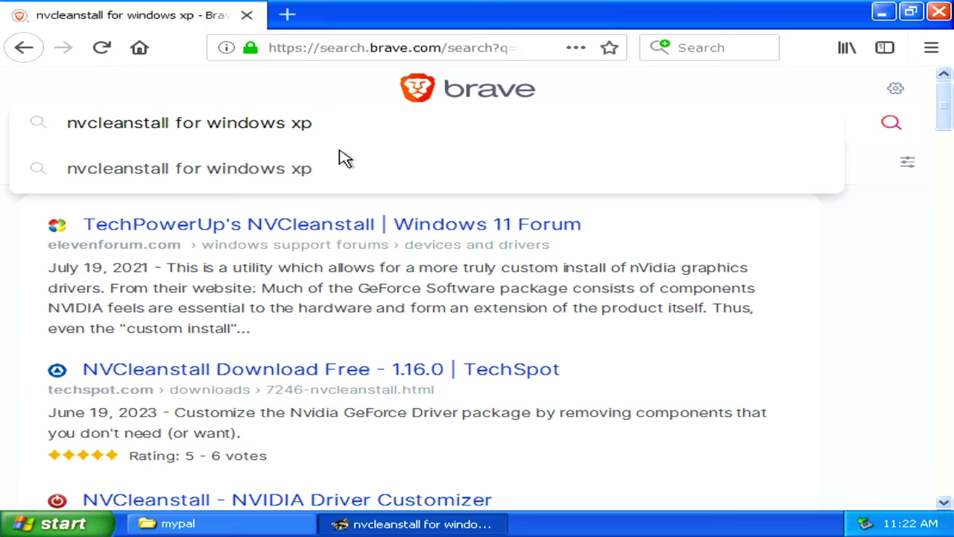
Rerun the nvcleanstall query on Google with !g and open the guru3D result in a new tab
type("!g")
key("Return")
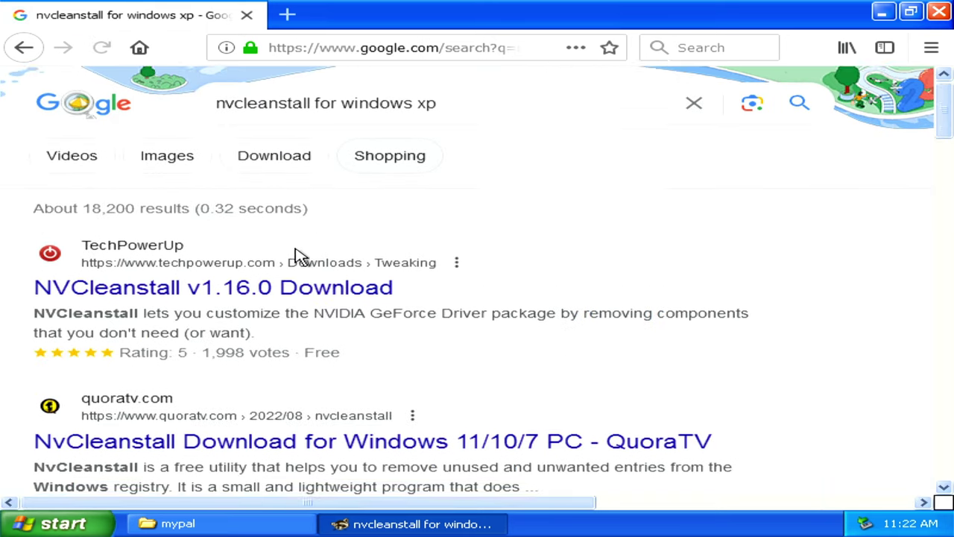
scroll(297, 256, "down", 5)
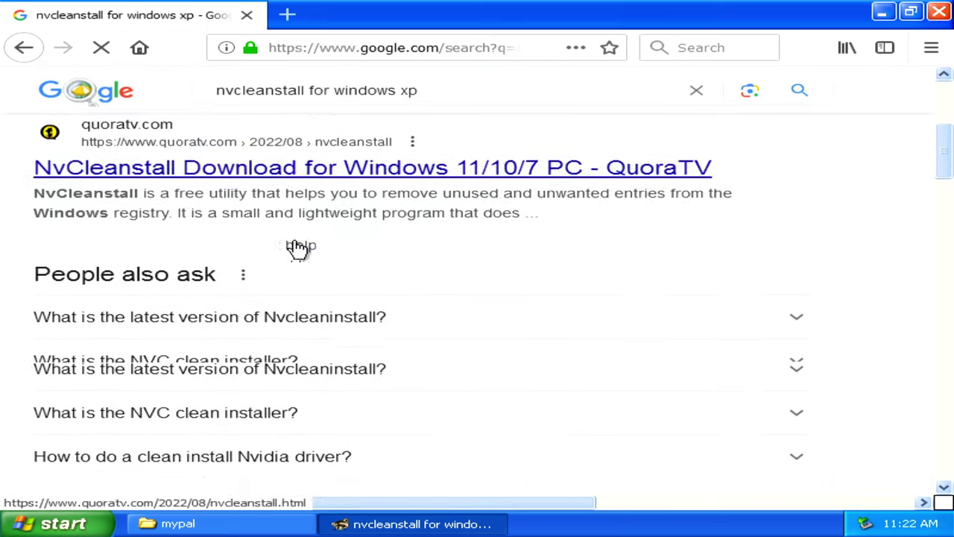
scroll(296, 248, "down", 5)
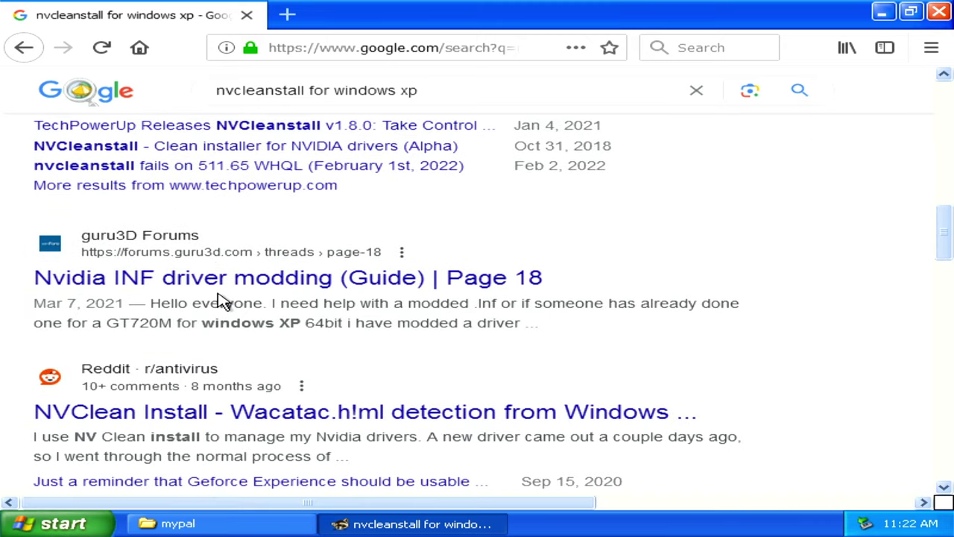
right_click(221, 292)
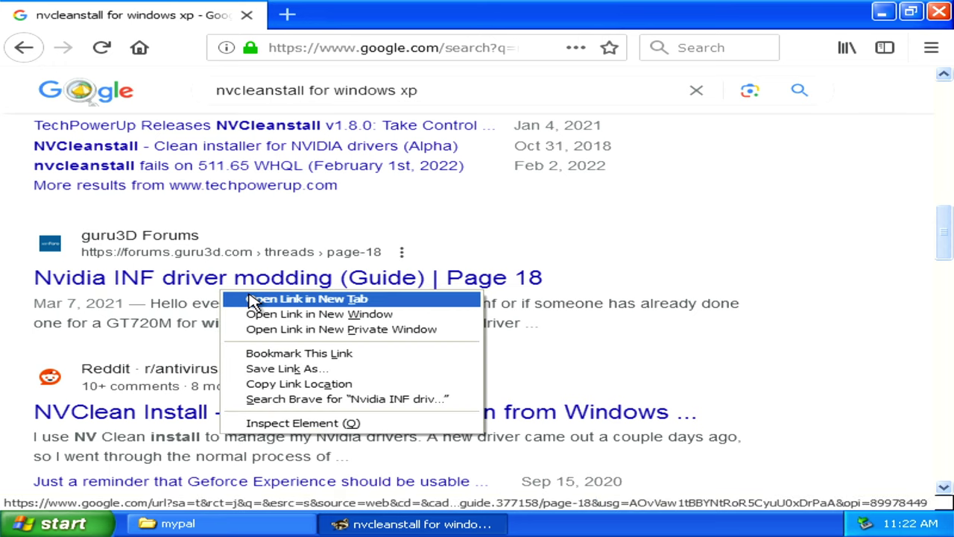
left_click(250, 243)
Read the results and the guru3D Nvidia INF driver modding thread, then close MyPal with both tabs
scroll(252, 304, "down", 5)
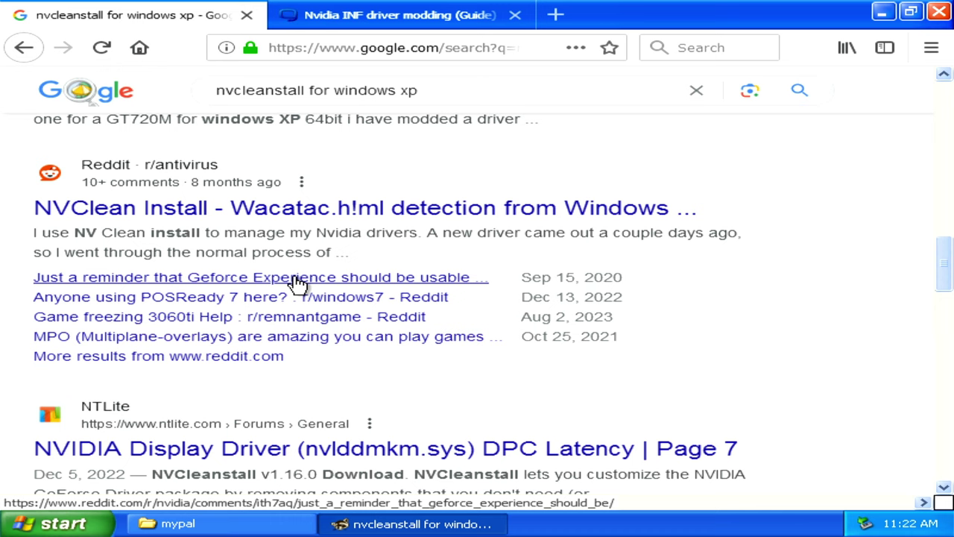
scroll(299, 284, "down", 5)
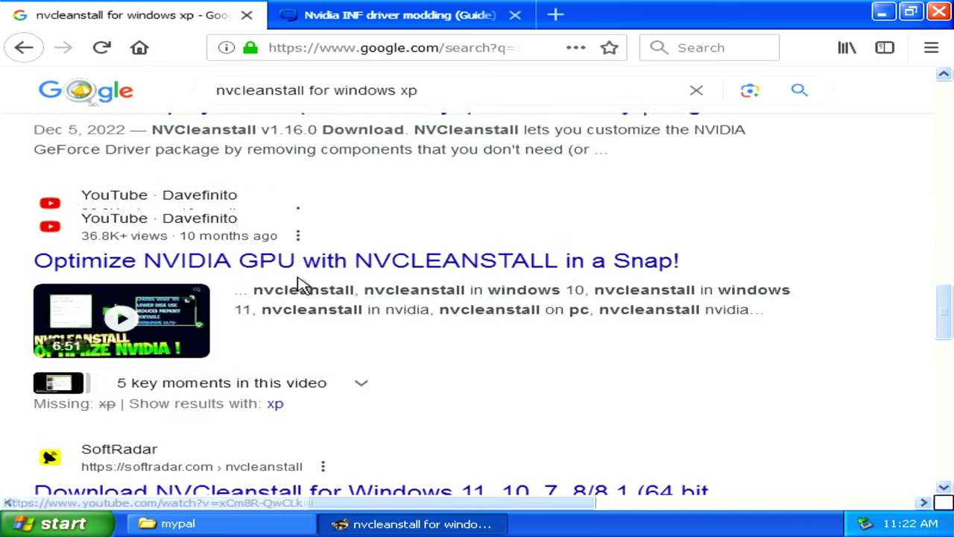
scroll(304, 283, "down", 4)
scroll(304, 283, "up", 3)
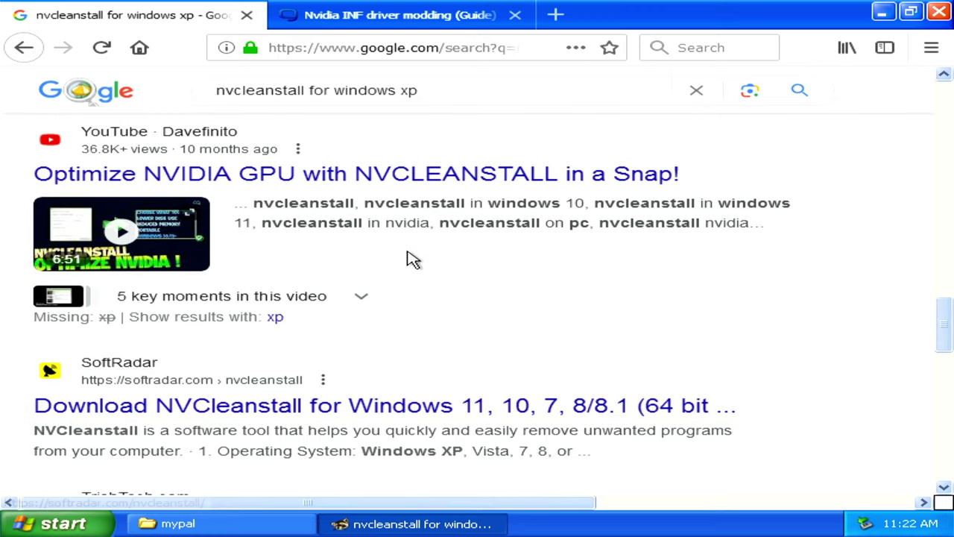
scroll(145, 248, "down", 2)
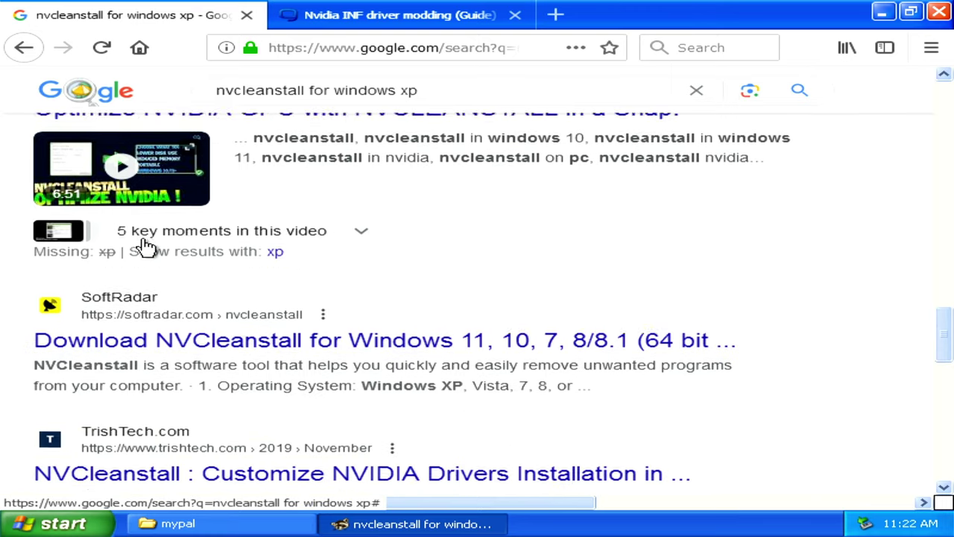
scroll(145, 248, "up", 5)
scroll(146, 248, "down", 1)
scroll(145, 250, "down", 8)
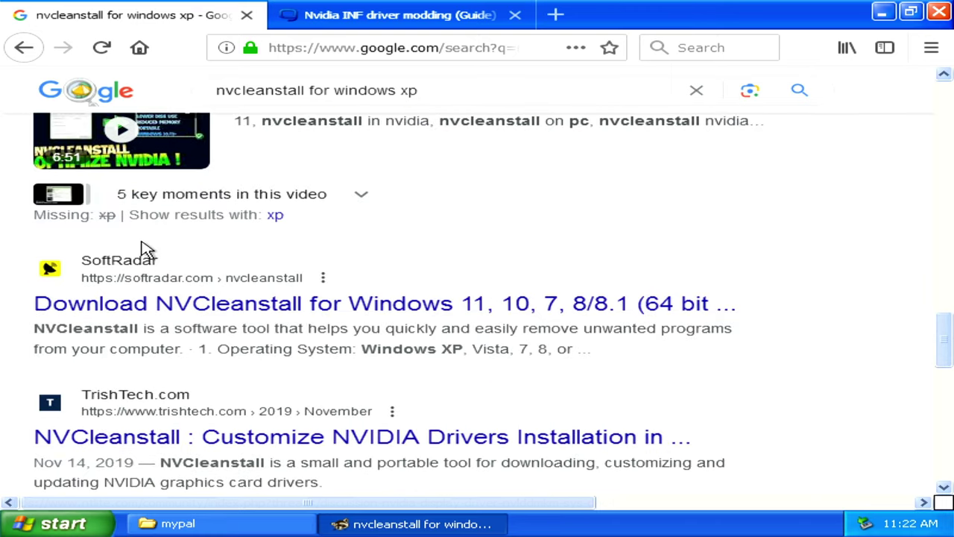
scroll(146, 251, "down", 5)
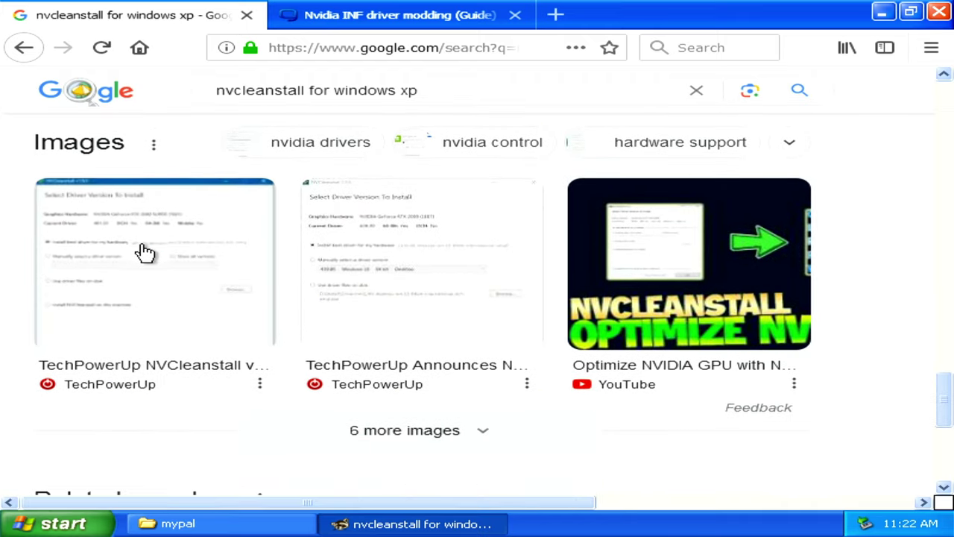
right_click(144, 246)
left_click(12, 261)
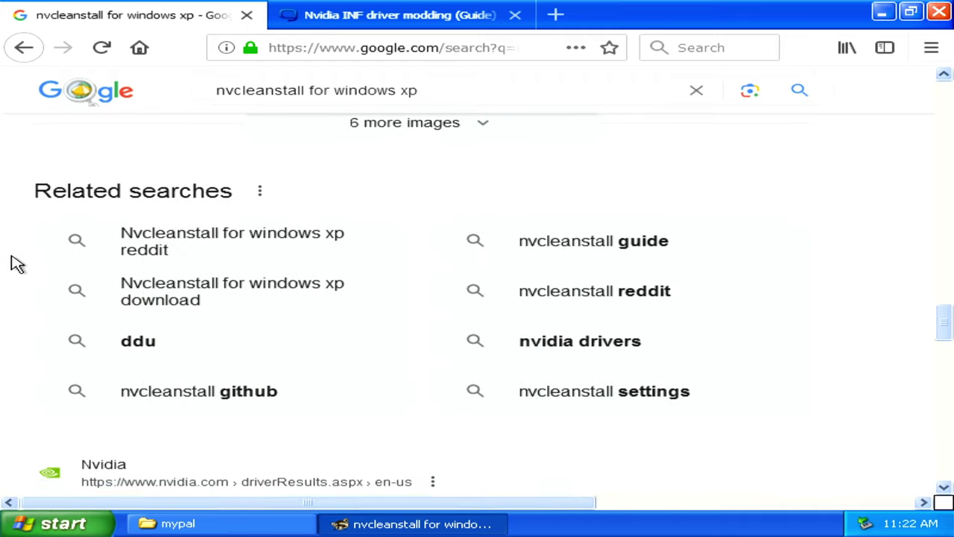
scroll(13, 260, "down", 4)
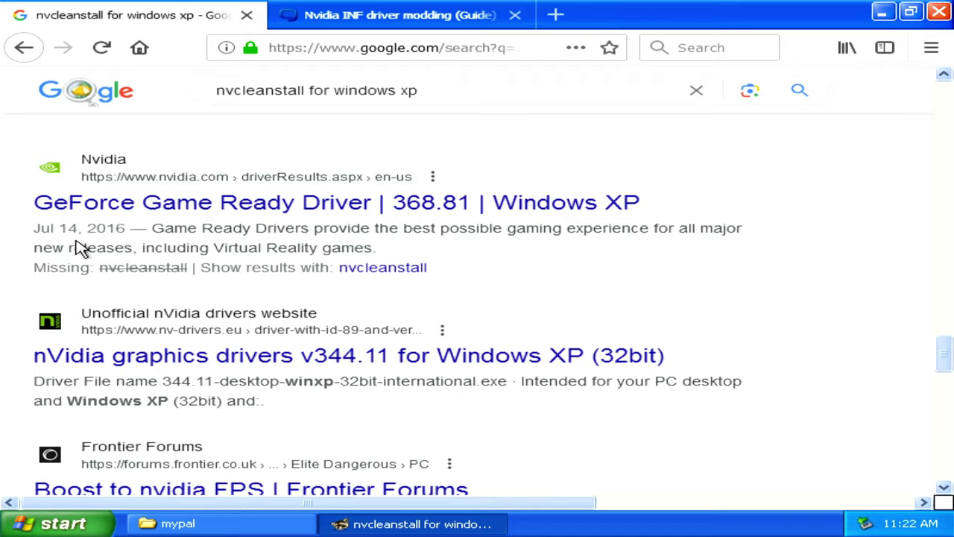
scroll(71, 244, "up", 15)
scroll(70, 244, "up", 10)
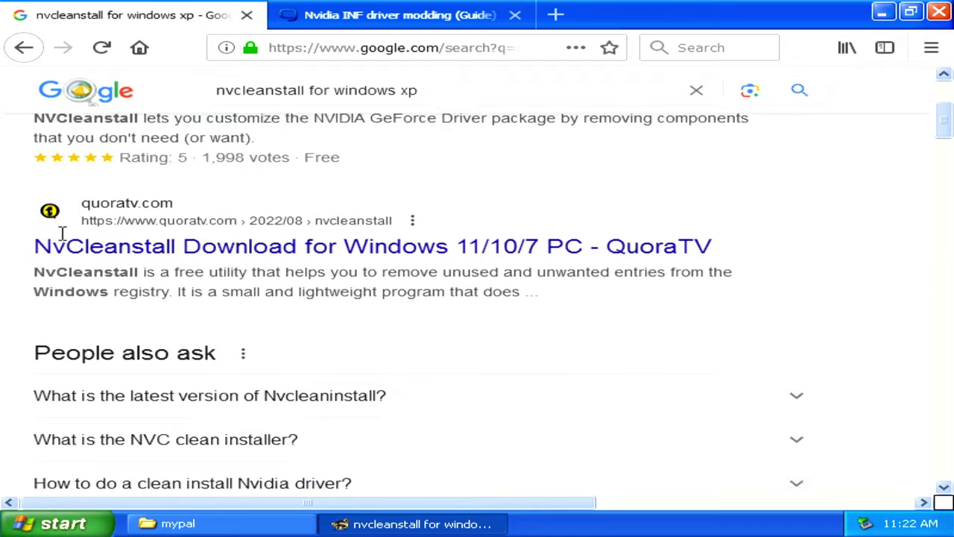
left_click(439, 22)
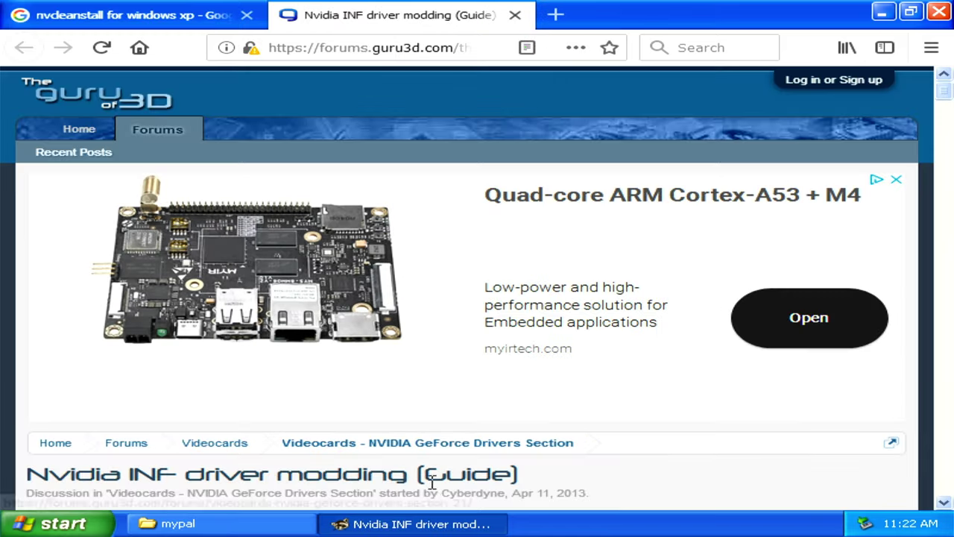
scroll(418, 471, "down", 8)
scroll(436, 440, "down", 3)
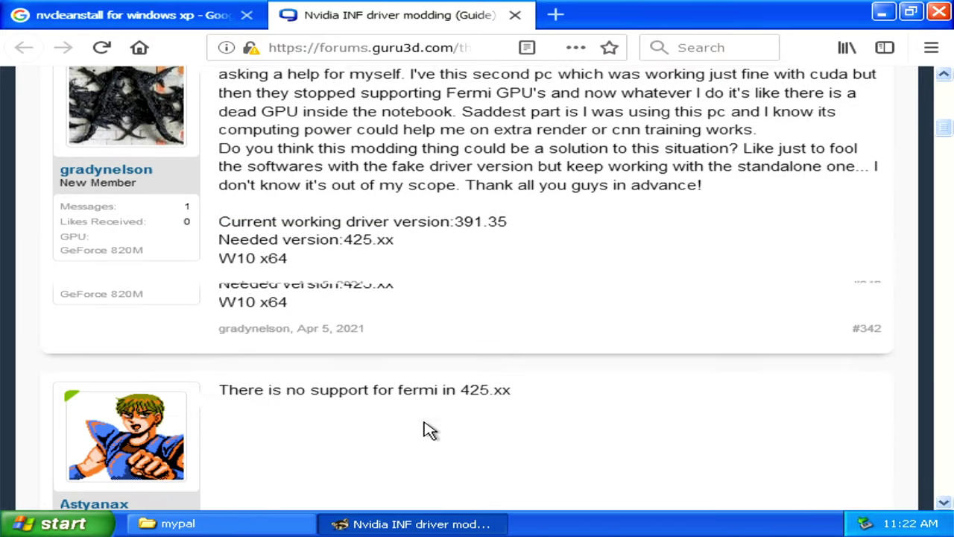
left_click(935, 11)
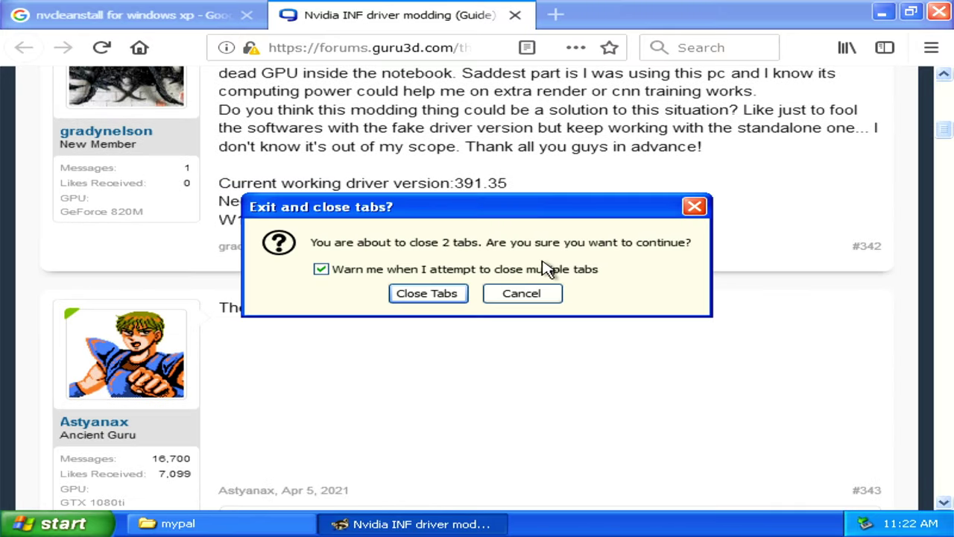
left_click(410, 293)
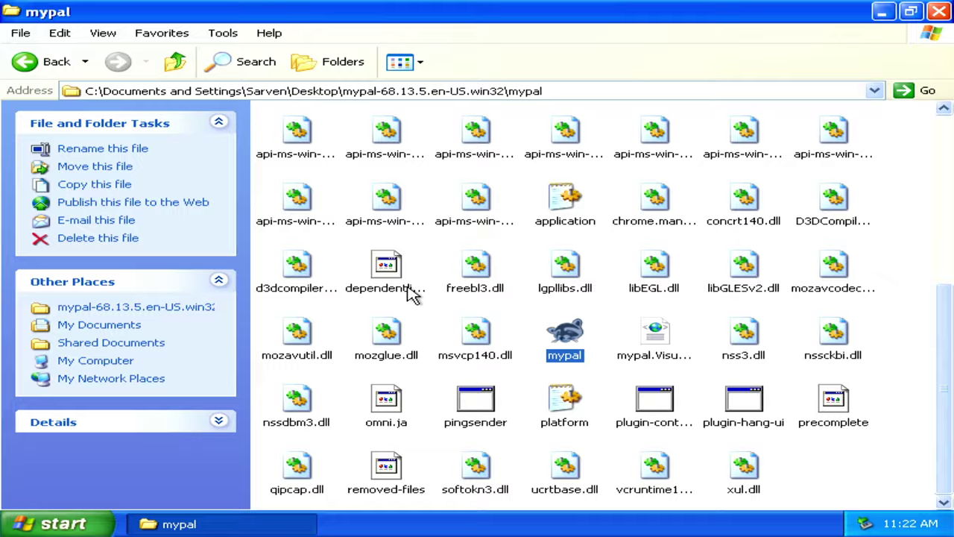
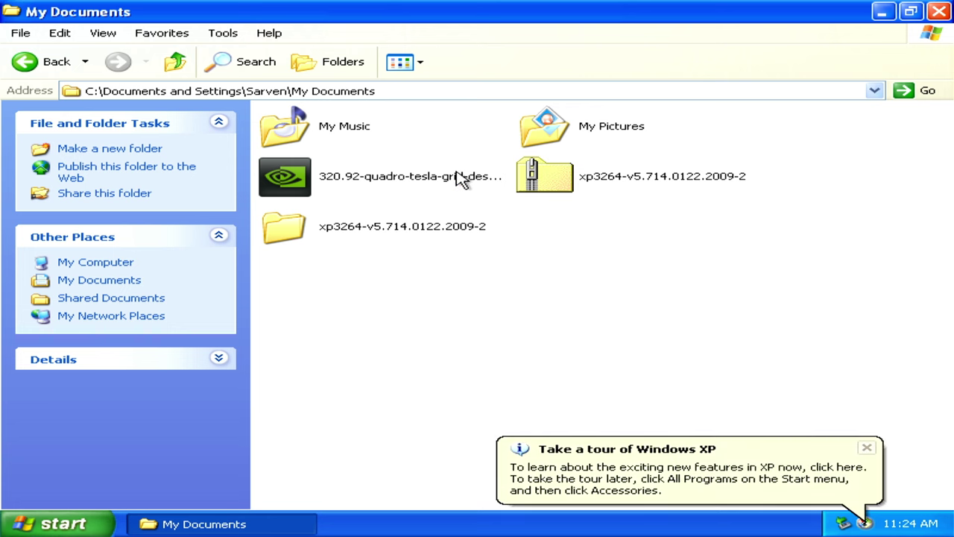
Run the NVIDIA driver package and open its extraction folder by pasting the path into Run
right_click(458, 174)
left_click(485, 183)
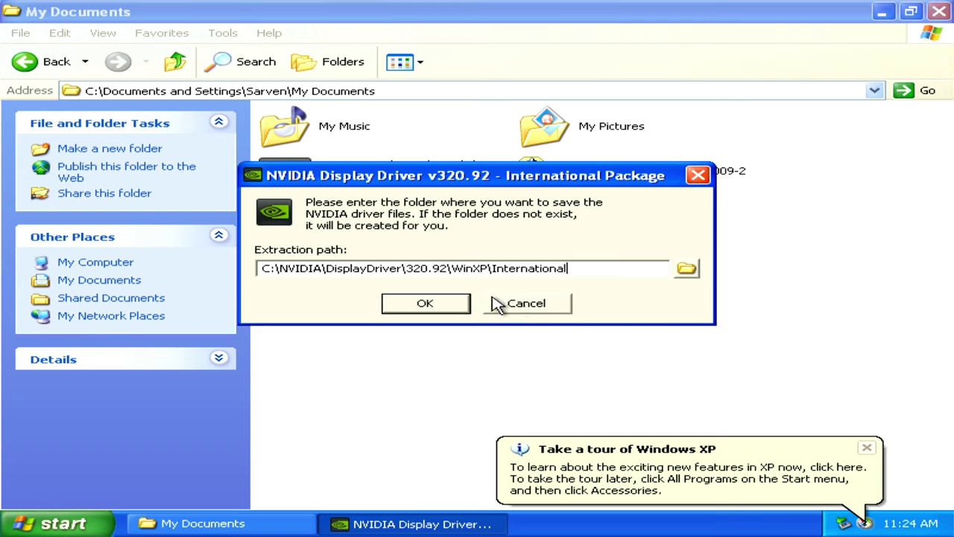
double_click(589, 267)
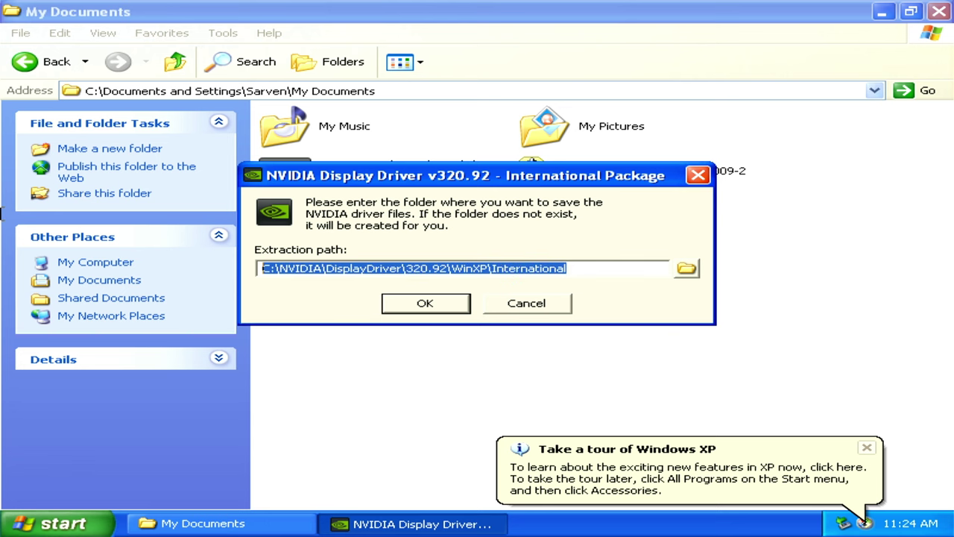
key("ctrl+c")
key("super")
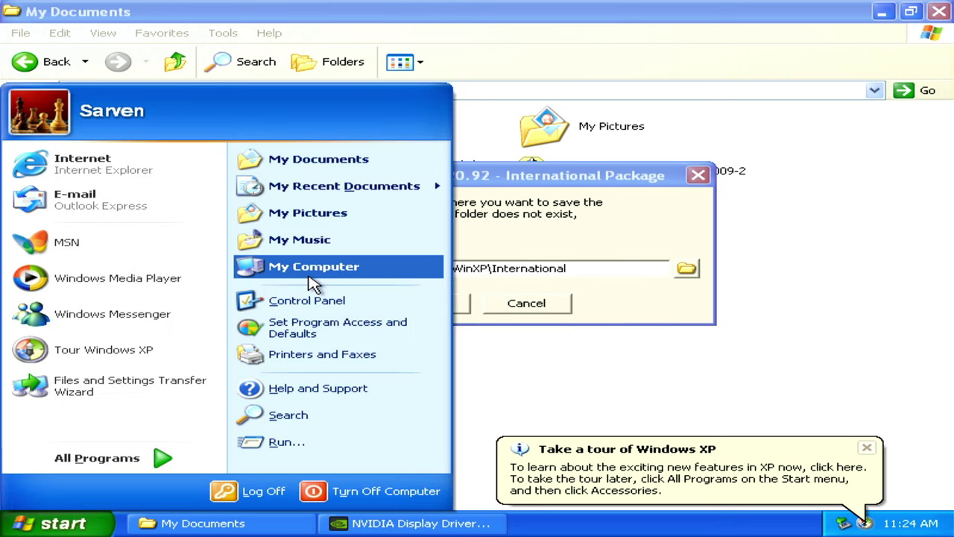
key("r")
key("ctrl+v")
key("Return")
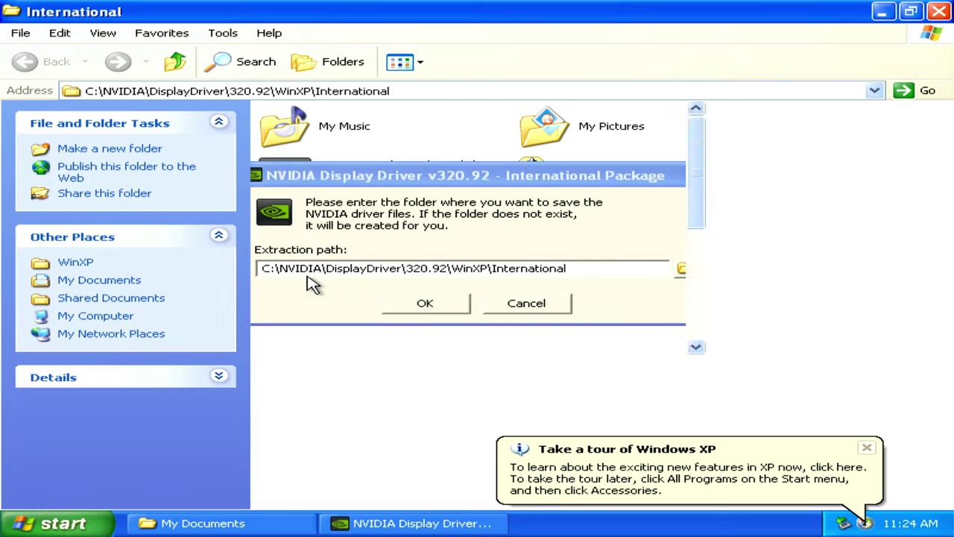
Close My Documents and launch setup from the 320.92 International folder
double_click(840, 9)
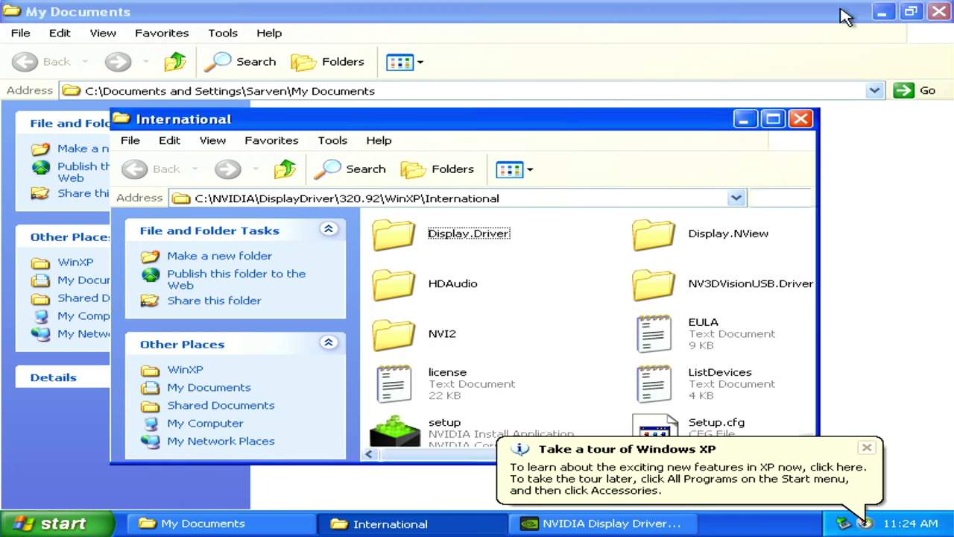
left_click(938, 11)
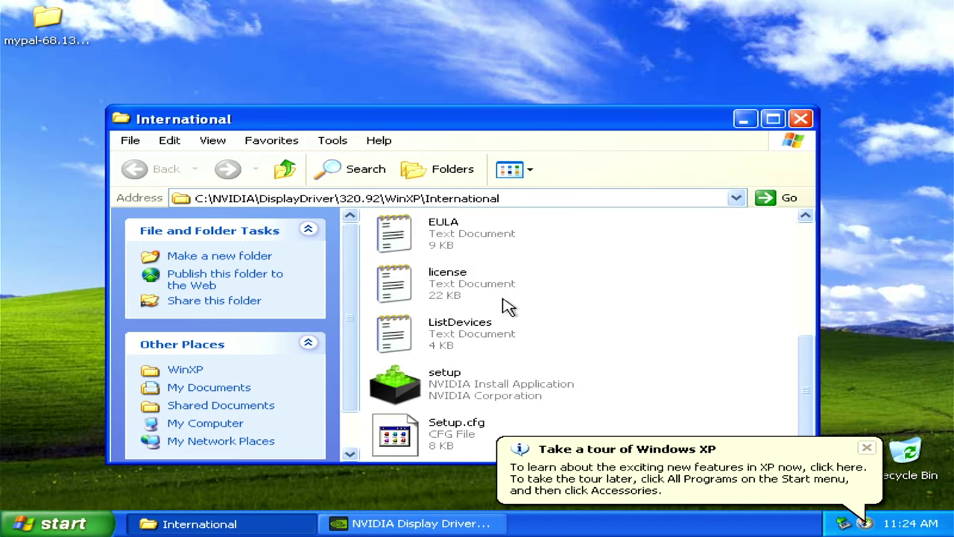
double_click(475, 385)
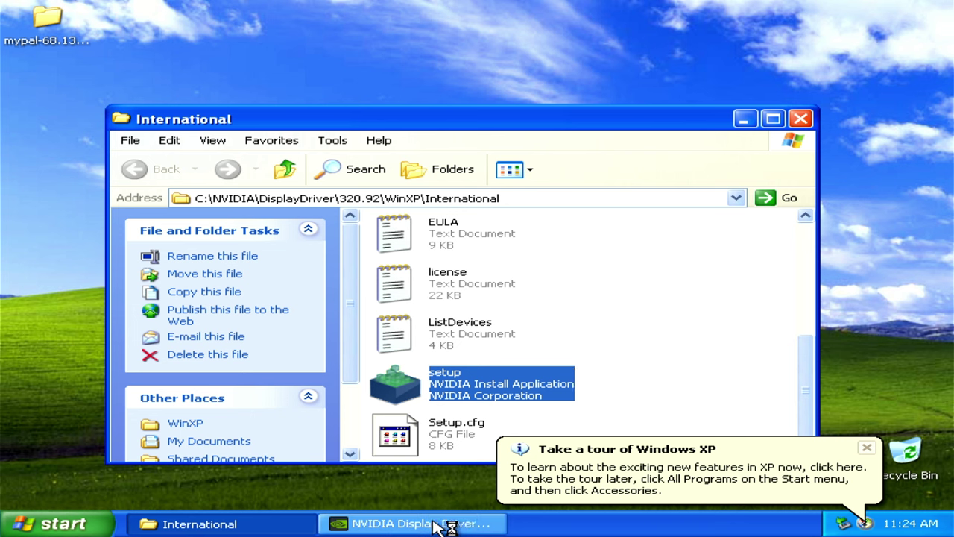
left_click(529, 309)
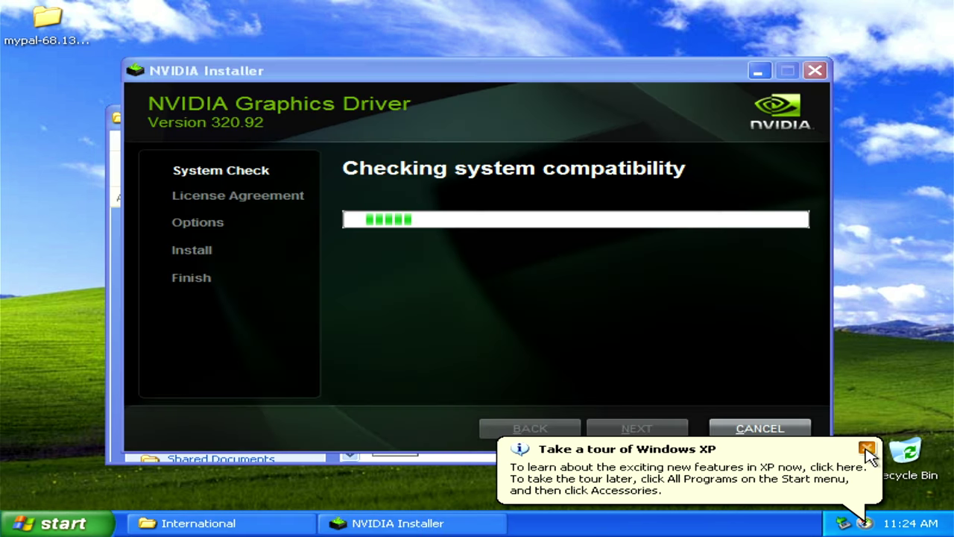
Accept the NVIDIA licence, keep the default install options, and restart once driver 320.92 installs
left_click(867, 447)
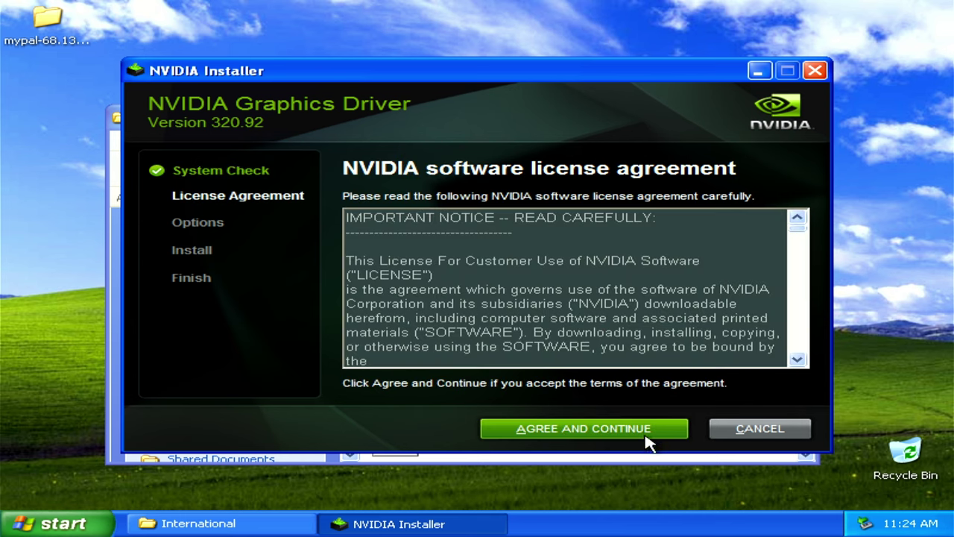
left_click(640, 436)
left_click(639, 436)
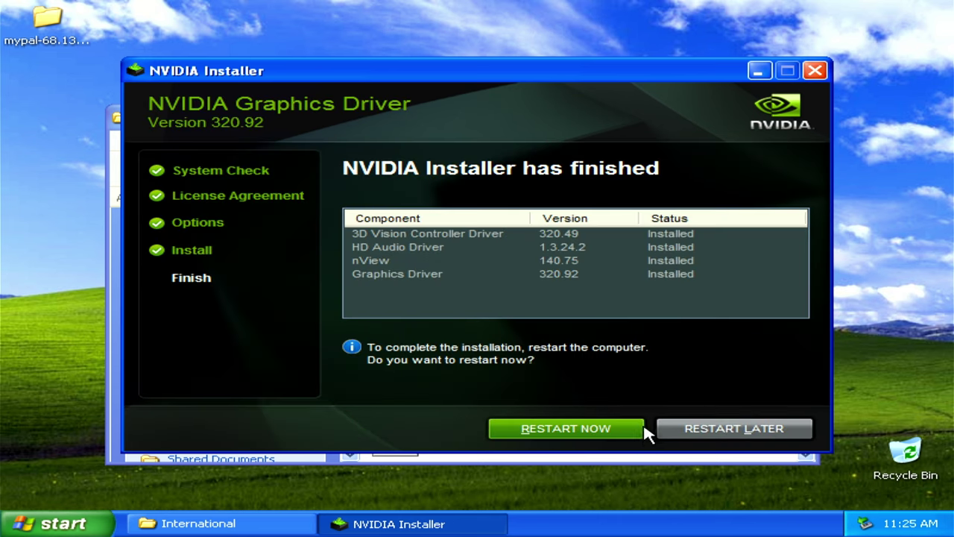
left_click(632, 434)
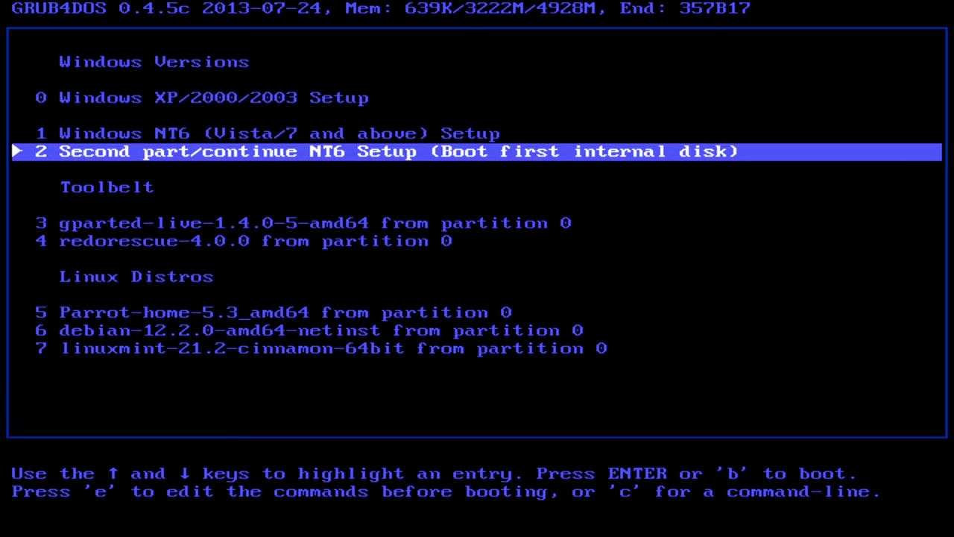
Choose the 'Boot first internal disk' GRUB4DOS entry to start Windows XP
key("Return")
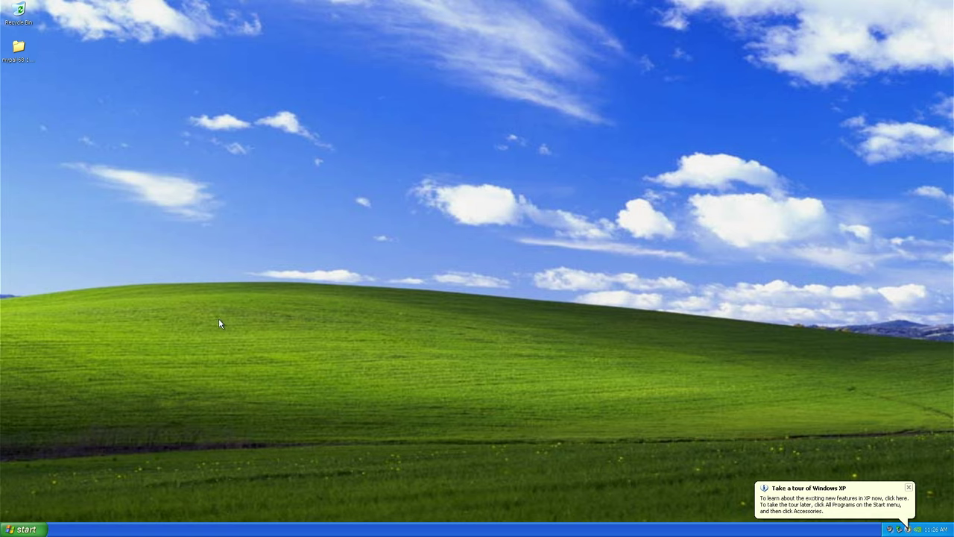
Open Control Panel via Run 'control' and go to Printers and Other Hardware
key("super")
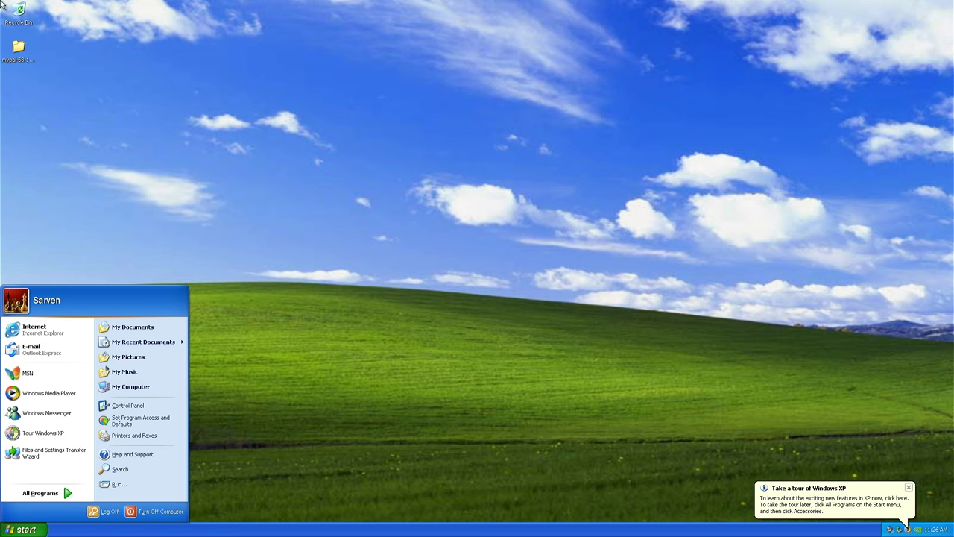
type("rcontr")
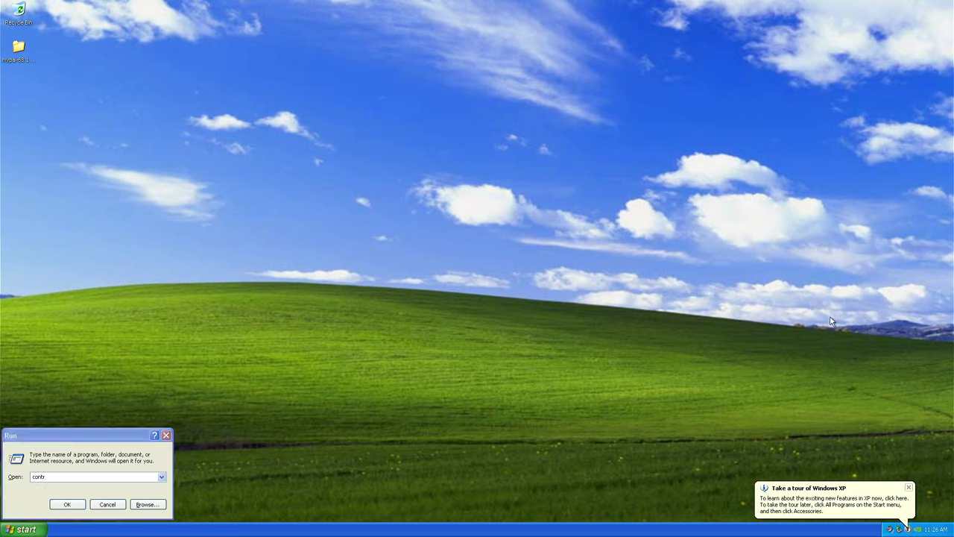
left_click(12, 477)
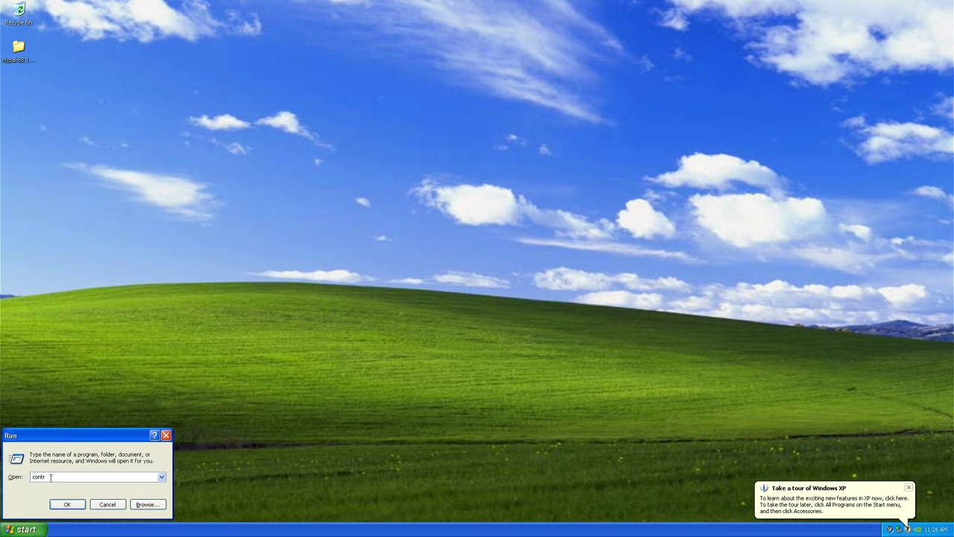
type("ol")
key("Return")
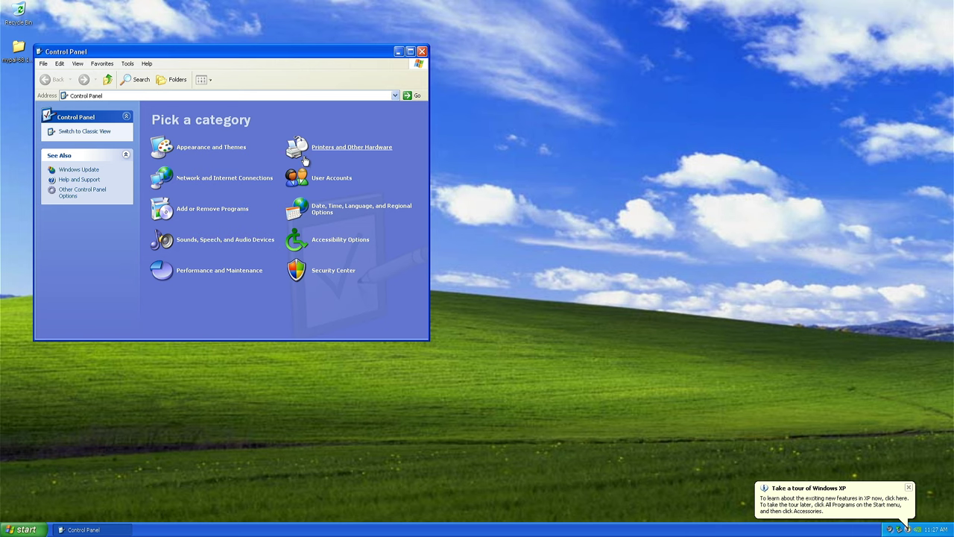
left_click(246, 234)
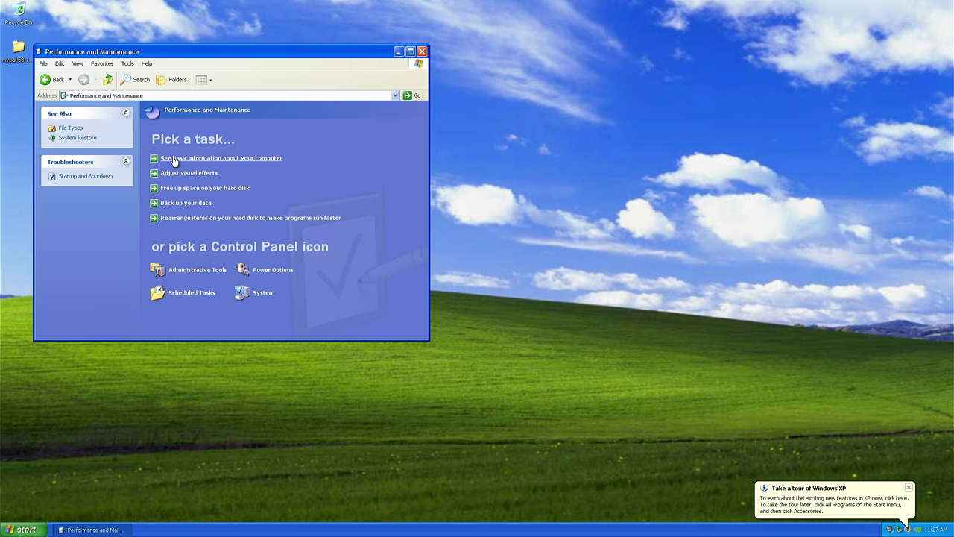
left_click(54, 84)
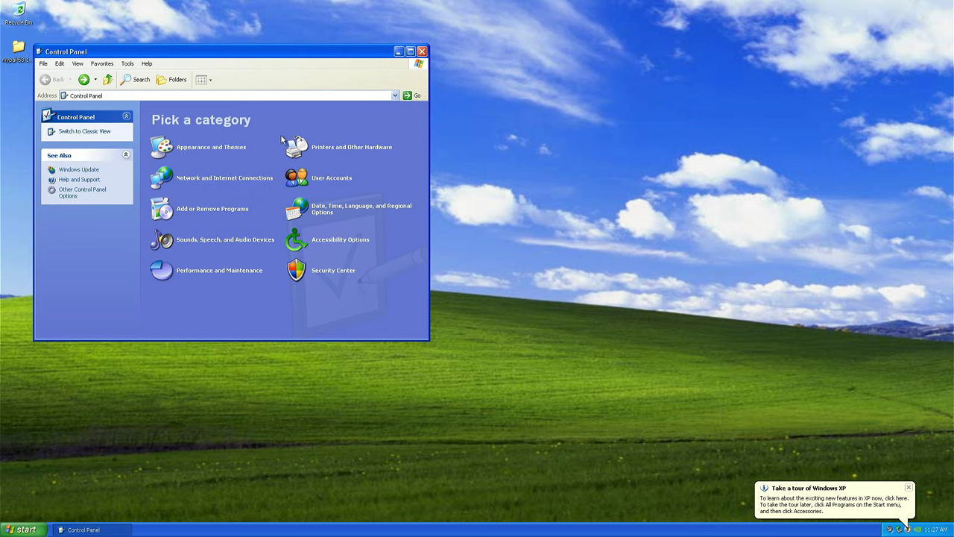
left_click(321, 144)
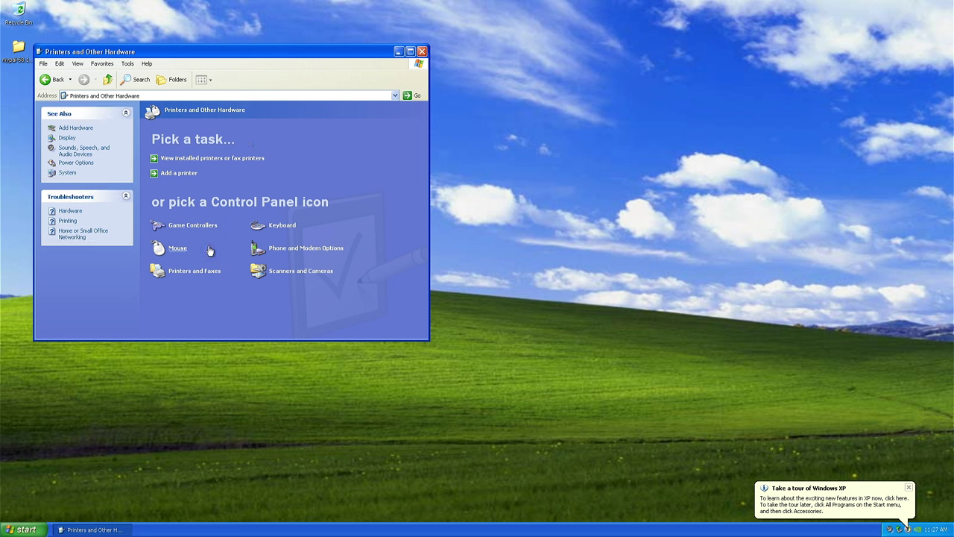
In Mouse Pointer Options, uncheck Enhance pointer precision, nudge the speed slower, and go back
left_click(195, 250)
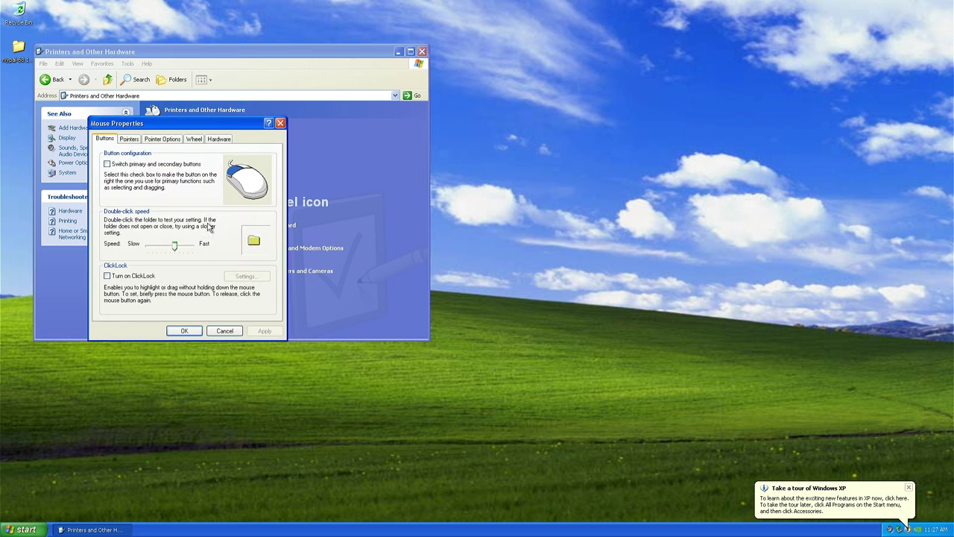
left_click(129, 140)
left_click(149, 140)
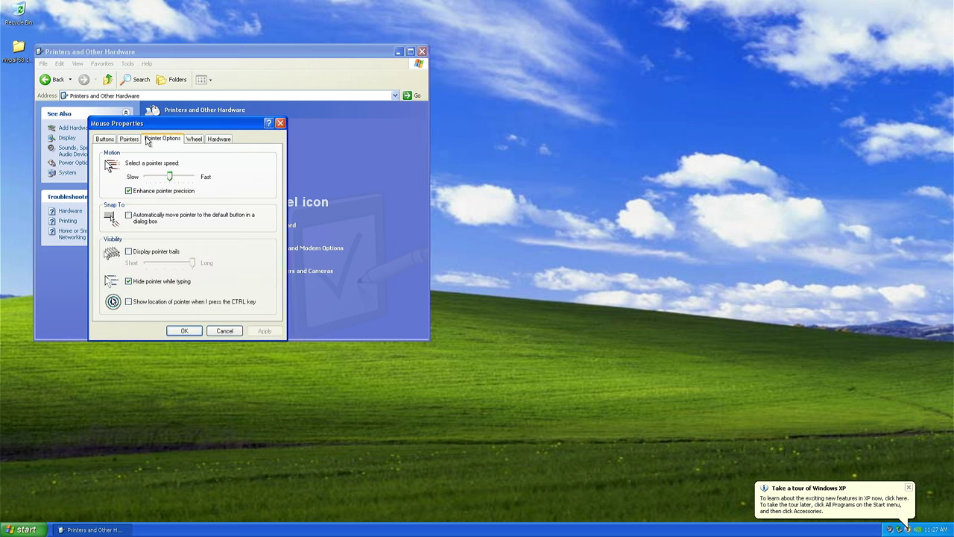
left_click(153, 191)
left_click_drag(168, 177, 164, 178)
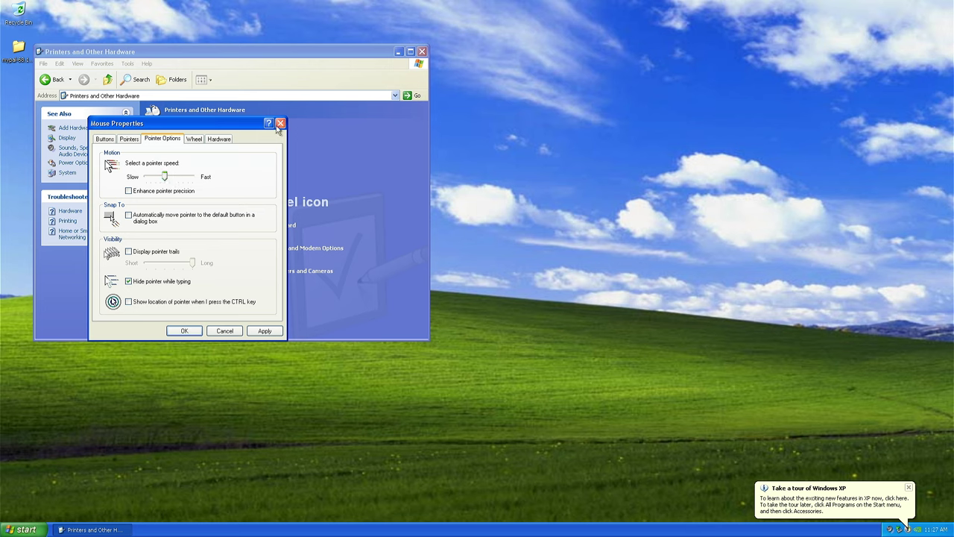
left_click(184, 330)
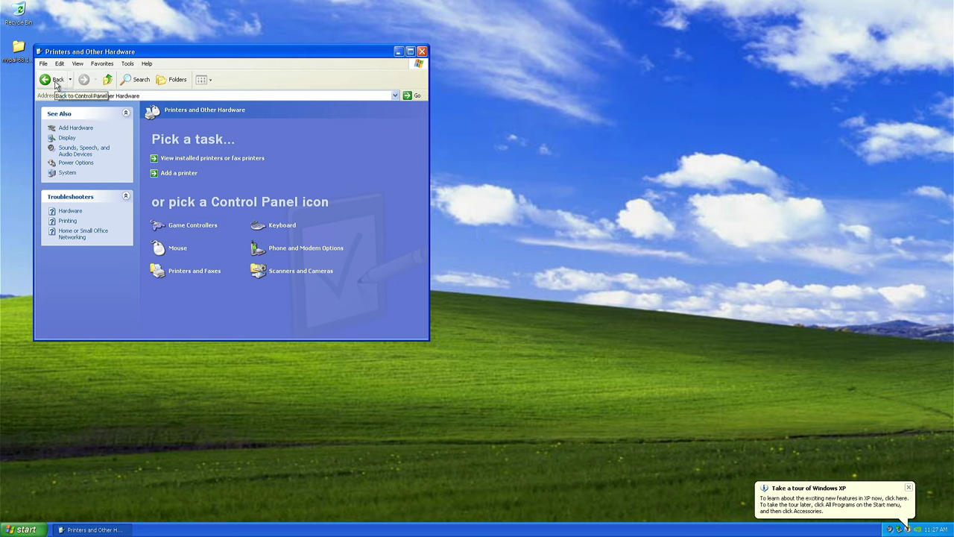
left_click(53, 80)
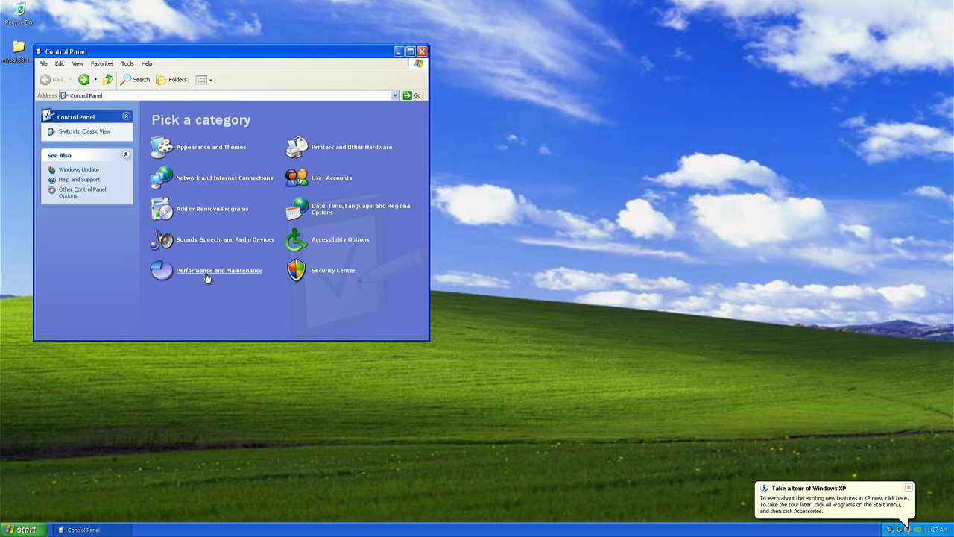
In Power Options, select the Always On scheme with the monitor set to Never
left_click(208, 273)
left_click(285, 268)
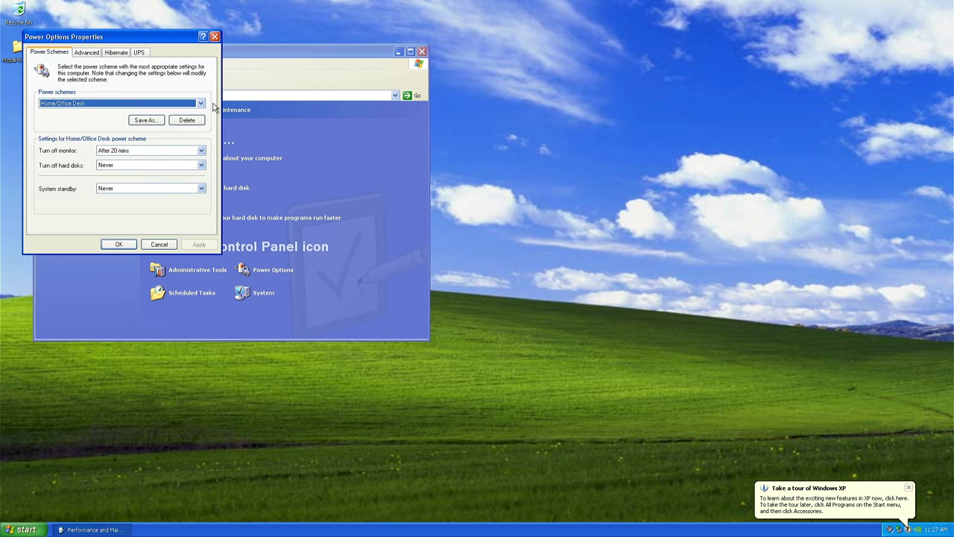
left_click_drag(157, 47, 569, 150)
left_click(555, 207)
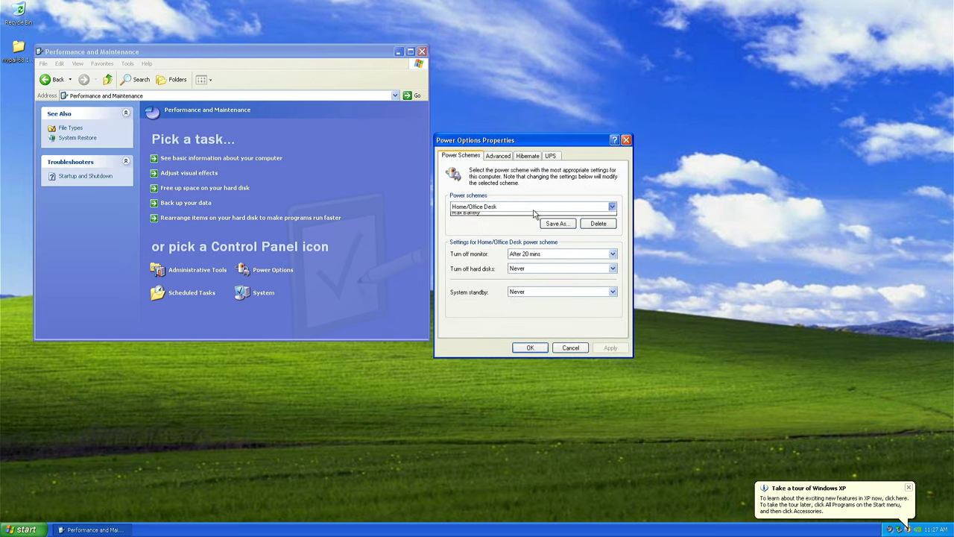
left_click(514, 235)
left_click(533, 254)
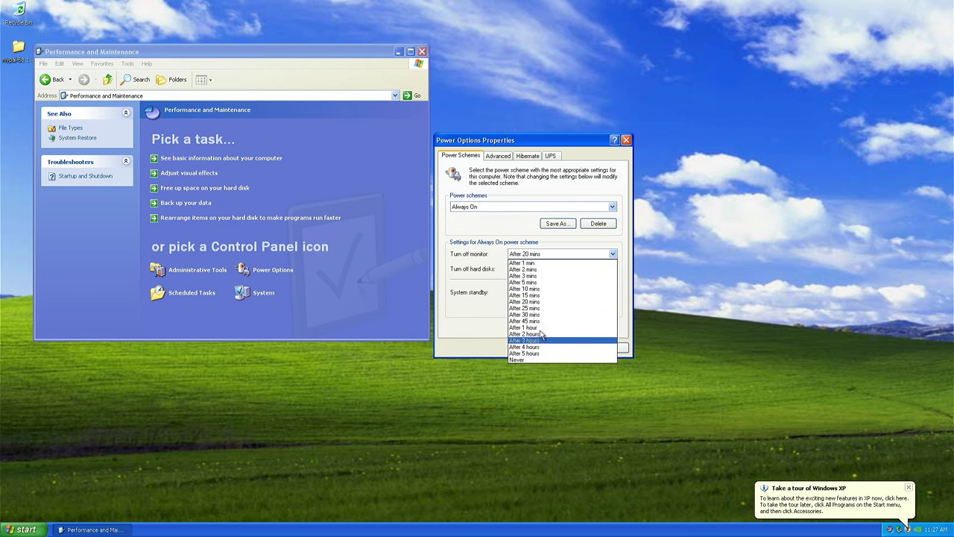
left_click(532, 360)
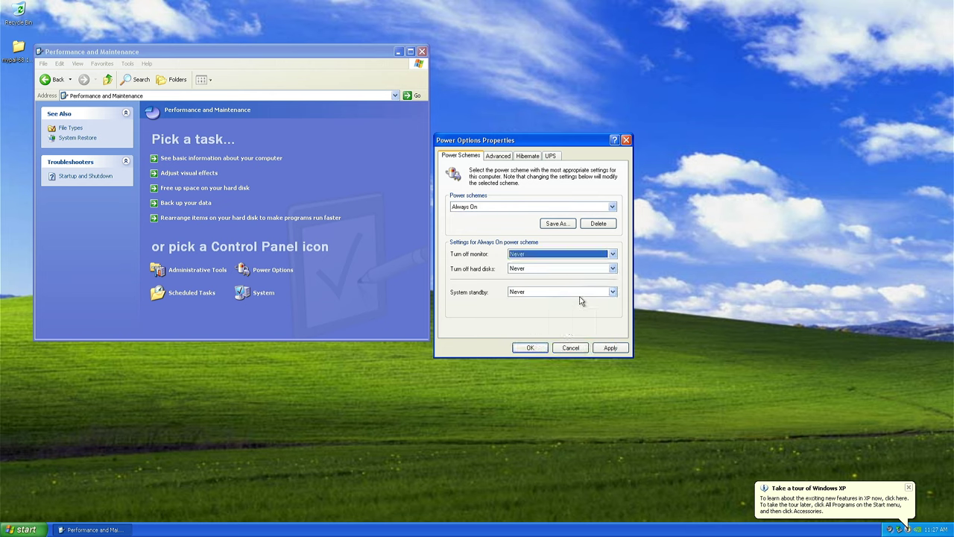
Turn off the password prompt after standby and set the sleep button to Do nothing
left_click(513, 160)
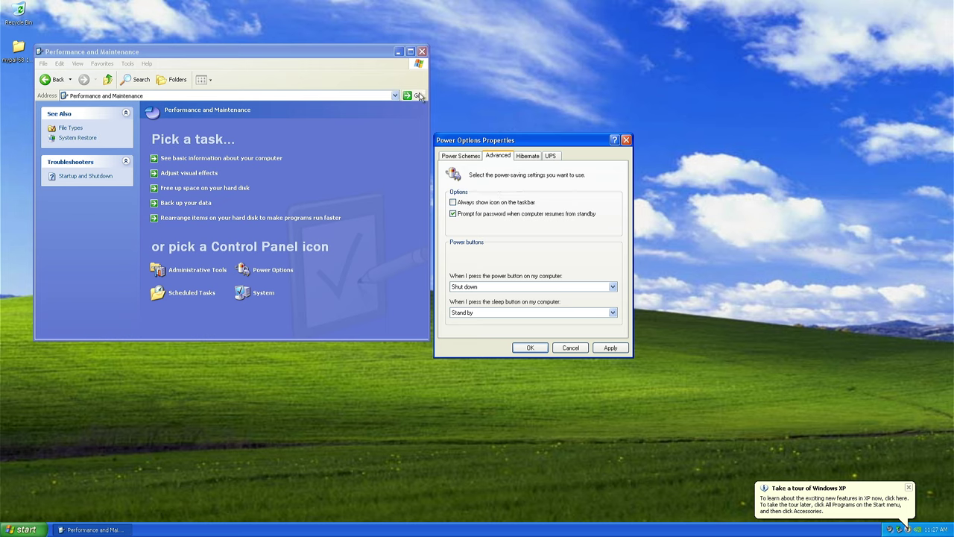
left_click_drag(476, 143, 411, 170)
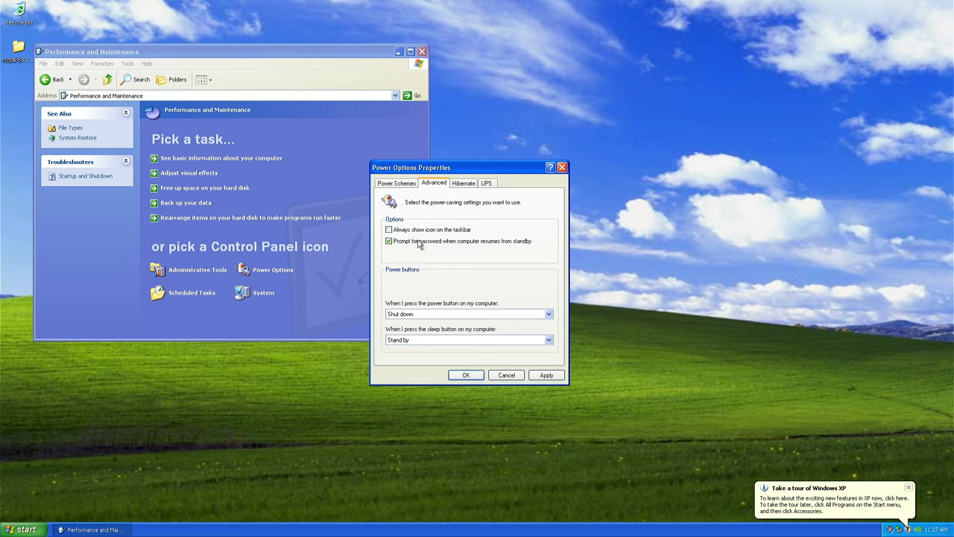
left_click(419, 241)
left_click(440, 341)
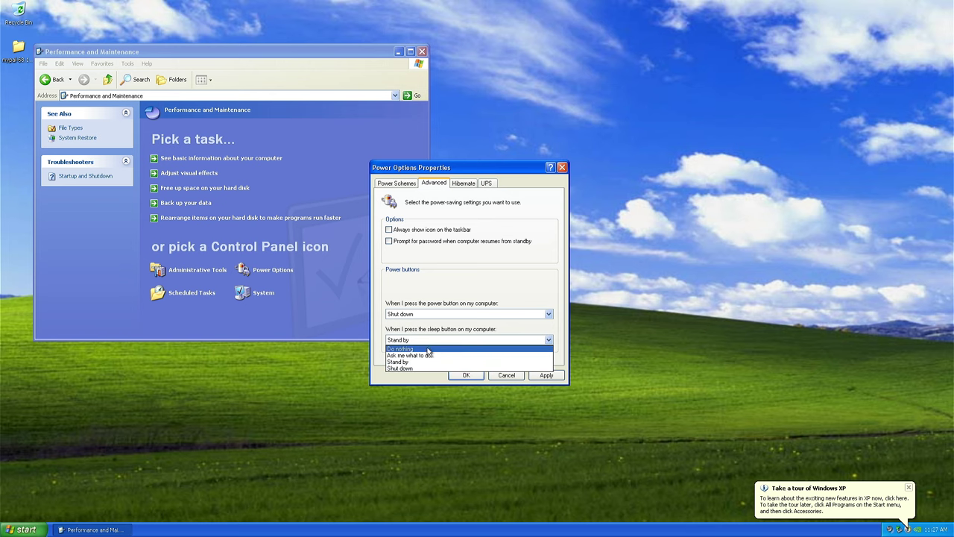
left_click(428, 349)
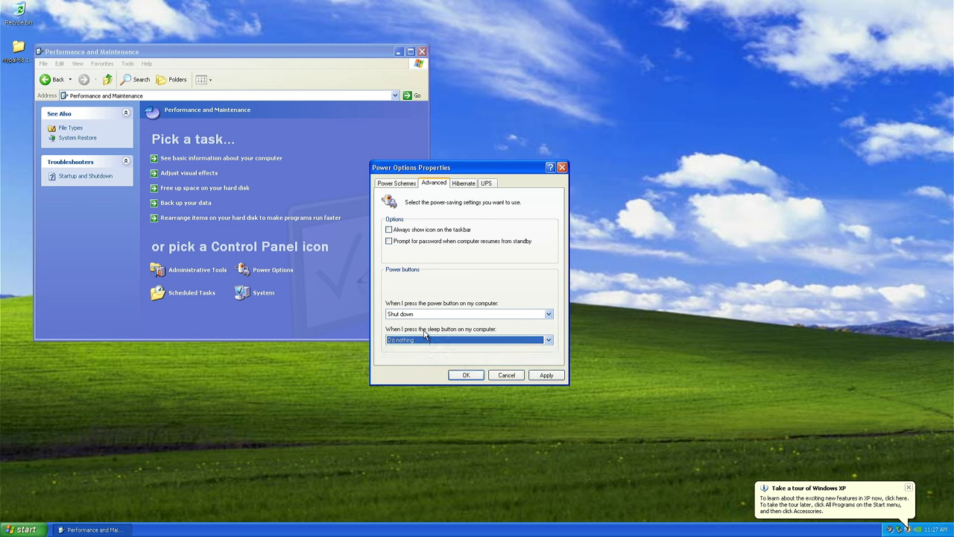
Check hibernation and UPS settings, leaving the UPS manufacturer as none
left_click(465, 184)
left_click(487, 185)
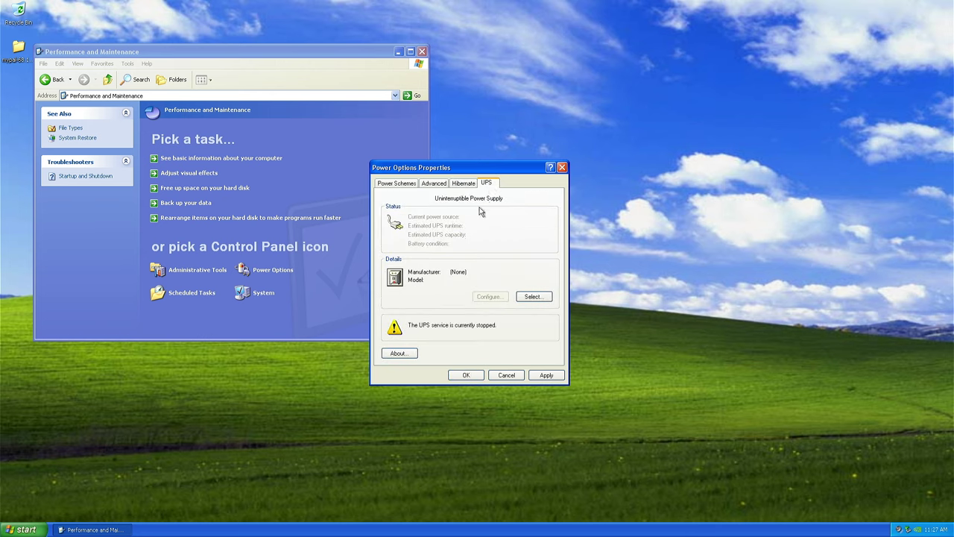
left_click(532, 296)
left_click(431, 212)
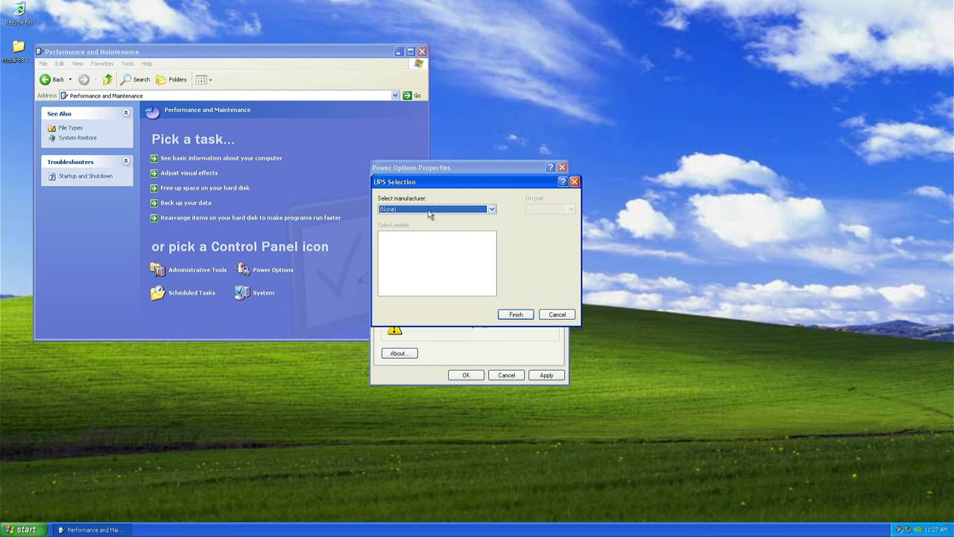
left_click(431, 212)
left_click(431, 212)
left_click(557, 313)
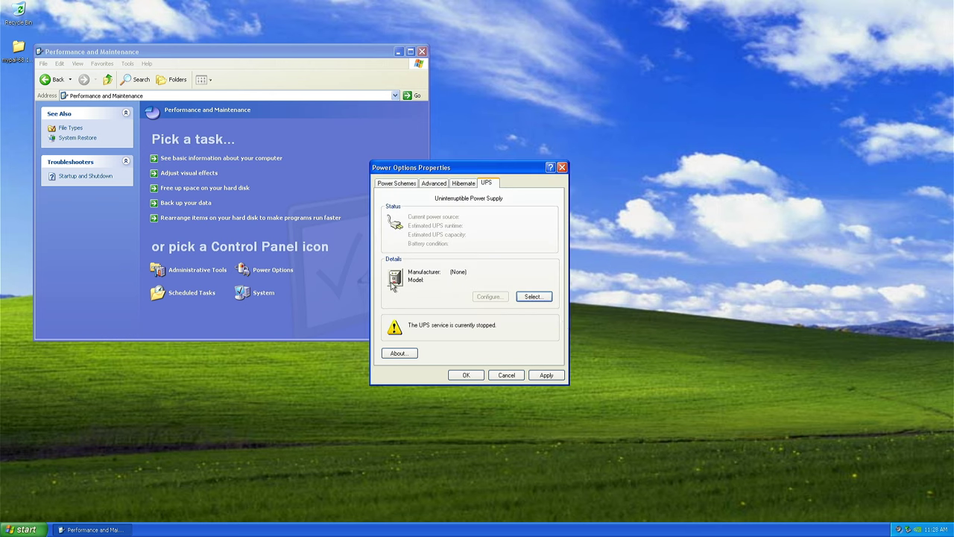
Apply and save the Always On power settings
left_click(458, 185)
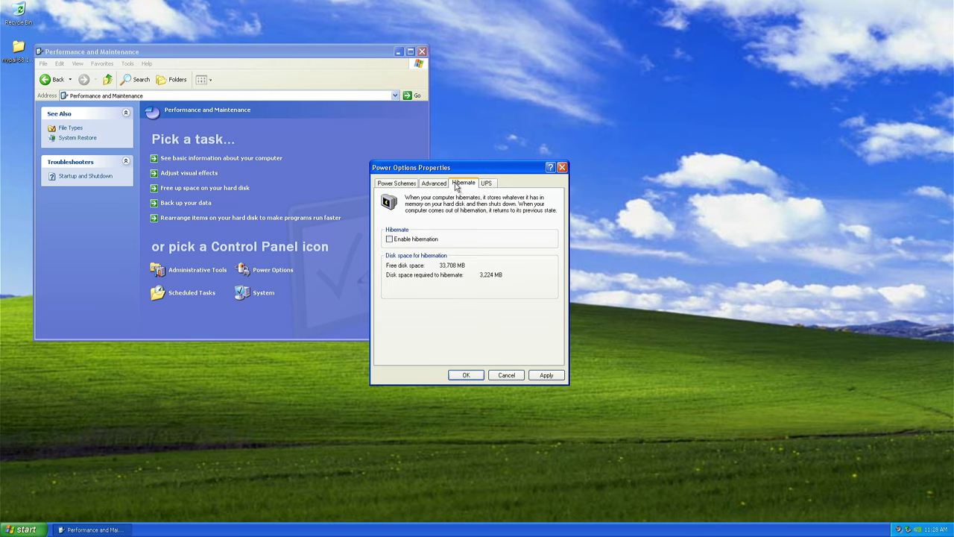
left_click(437, 183)
left_click(390, 183)
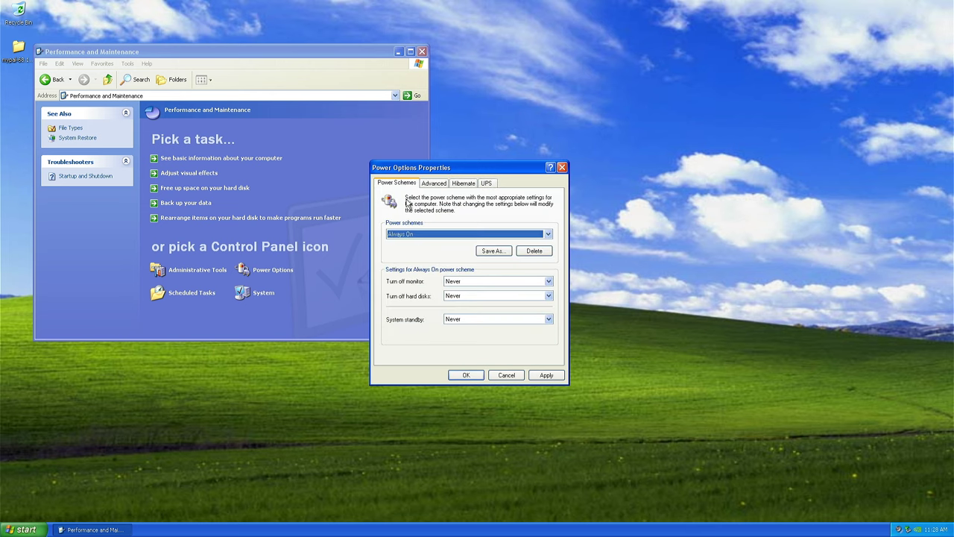
left_click(546, 375)
left_click(463, 375)
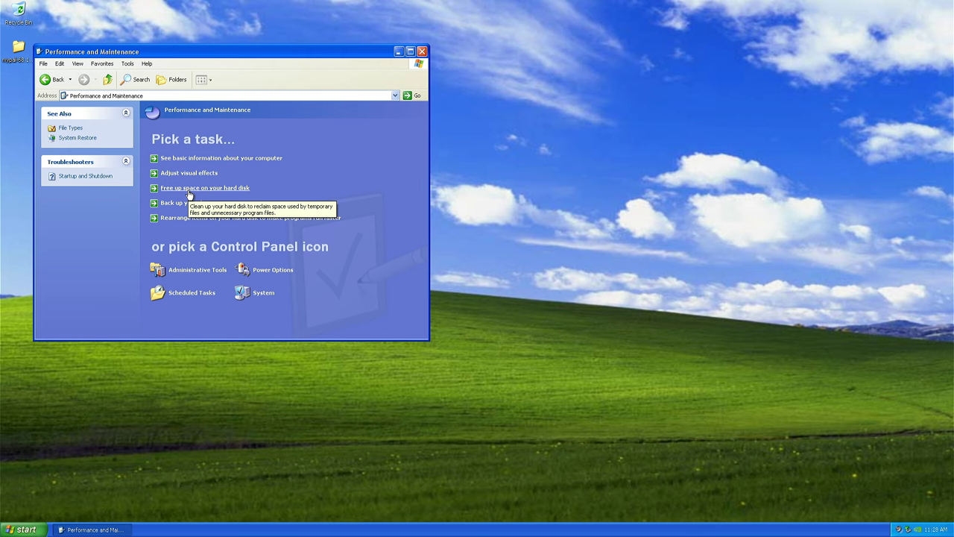
Resize the Performance and Maintenance window and open System Properties from the System icon
left_click_drag(216, 46, 514, 175)
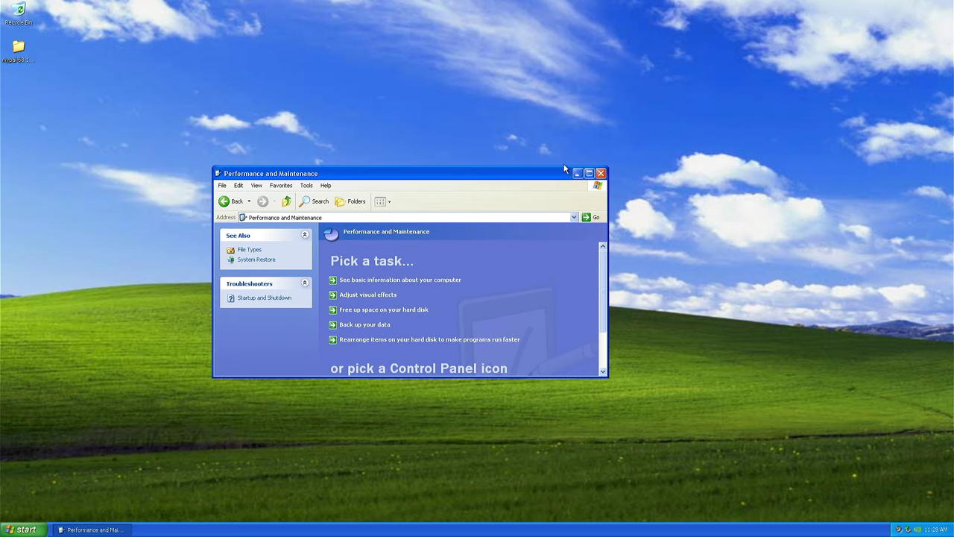
left_click_drag(564, 167, 546, 90)
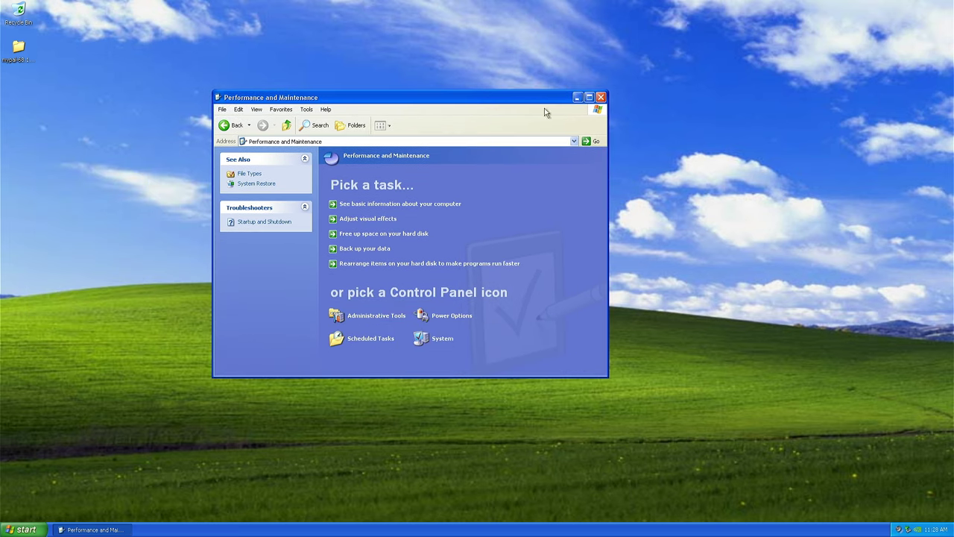
left_click(437, 345)
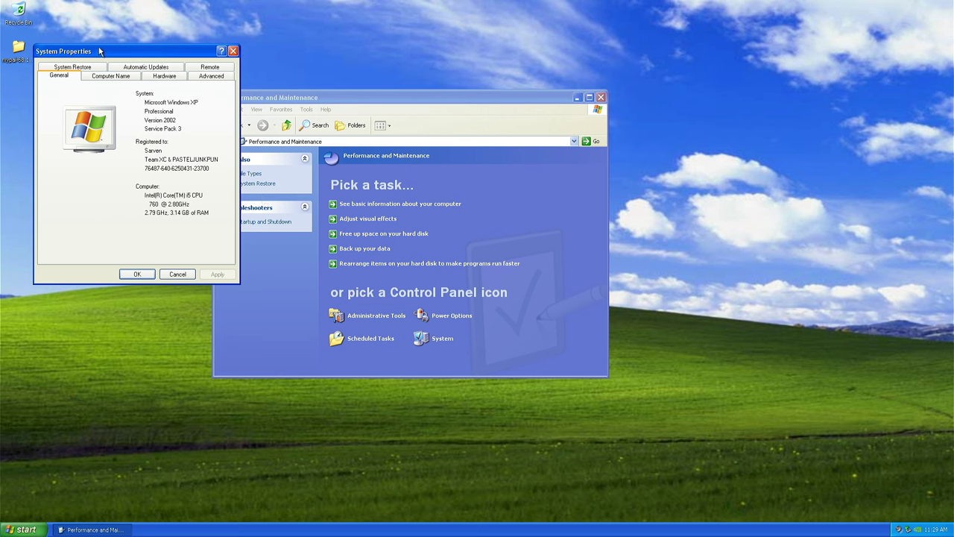
Review the Hardware tab's Windows Update driver search setting, keeping it unchanged
left_click_drag(99, 50, 324, 182)
left_click(343, 208)
left_click(366, 209)
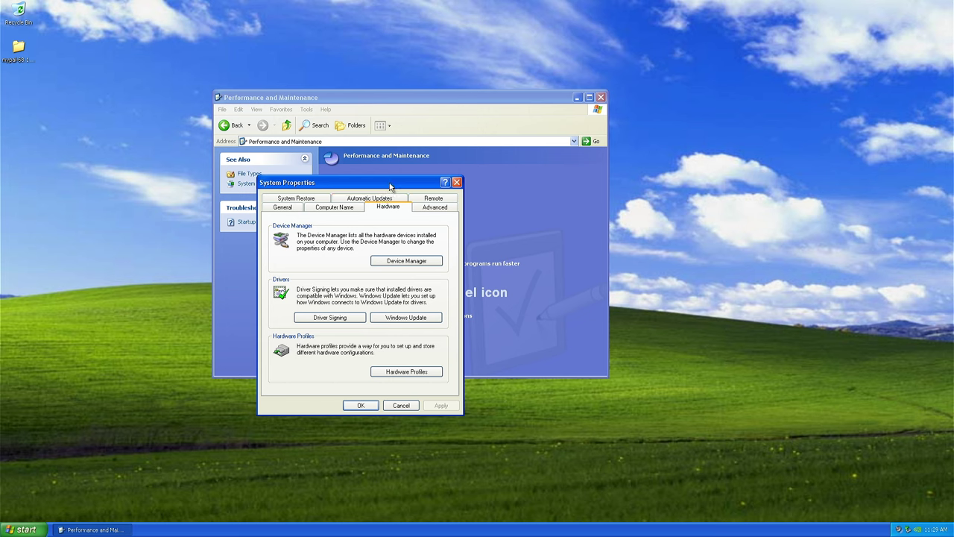
left_click_drag(390, 187, 457, 211)
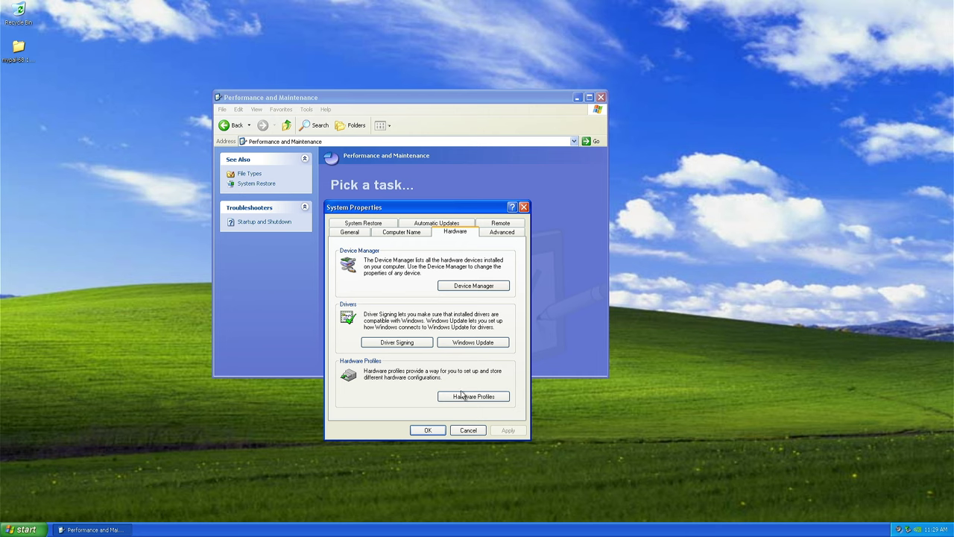
left_click(469, 342)
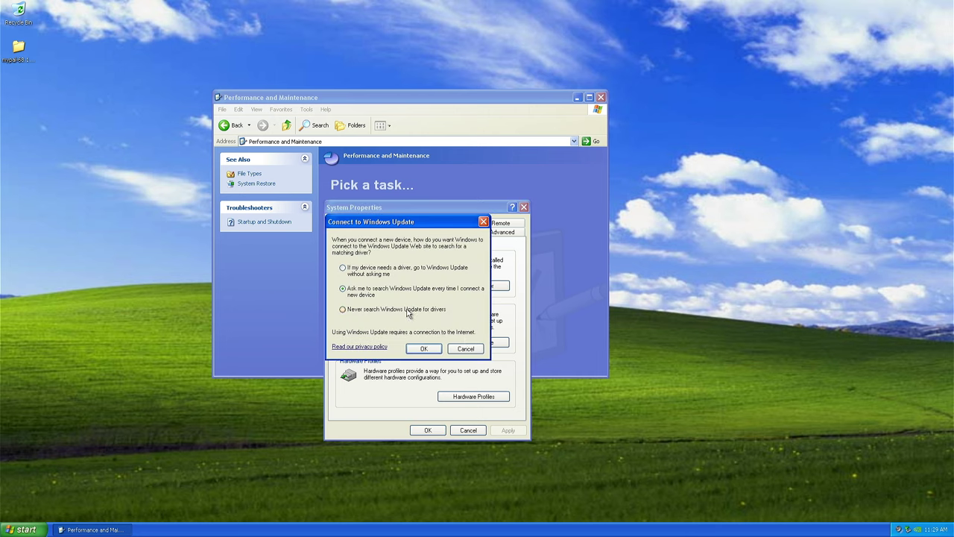
left_click(424, 349)
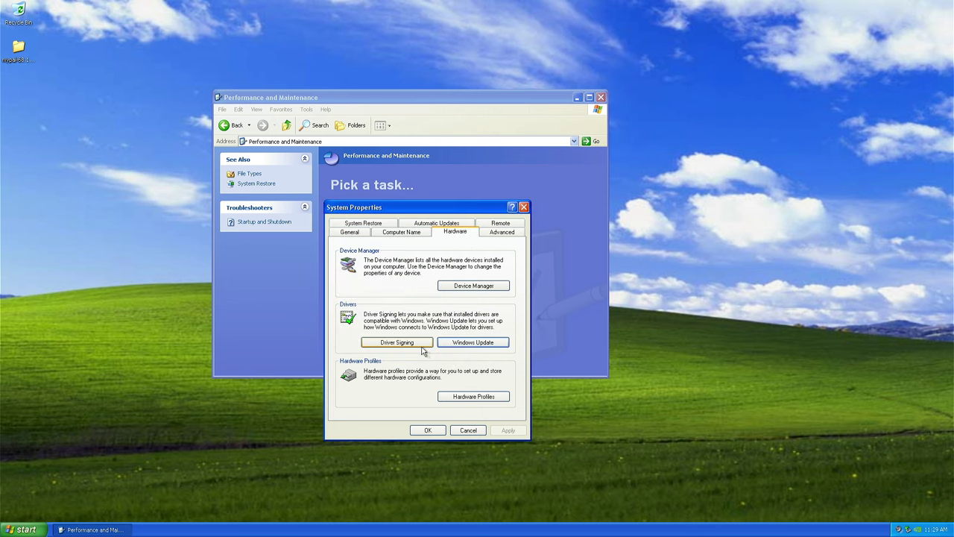
Set Driver Signing to Ignore and confirm
left_click(397, 342)
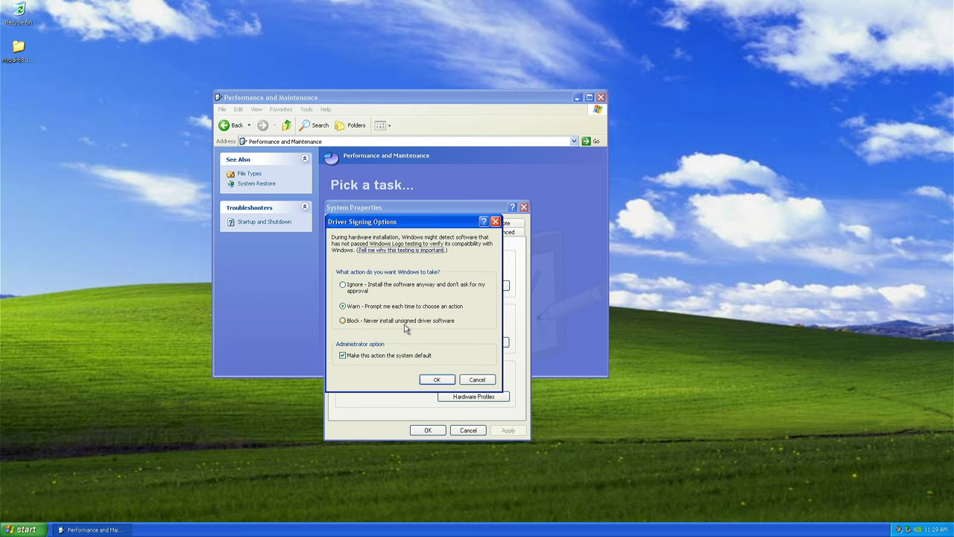
left_click(384, 288)
left_click(438, 379)
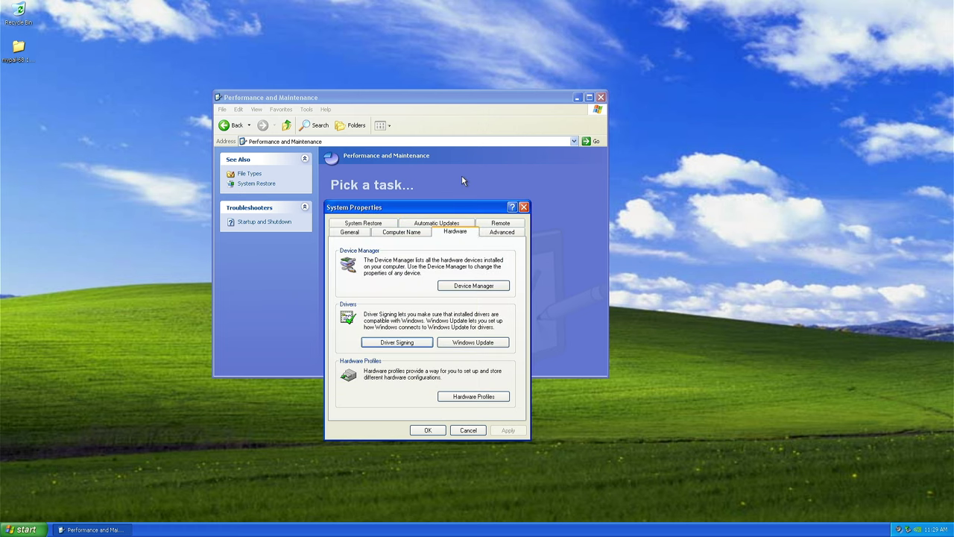
left_click_drag(441, 210, 369, 158)
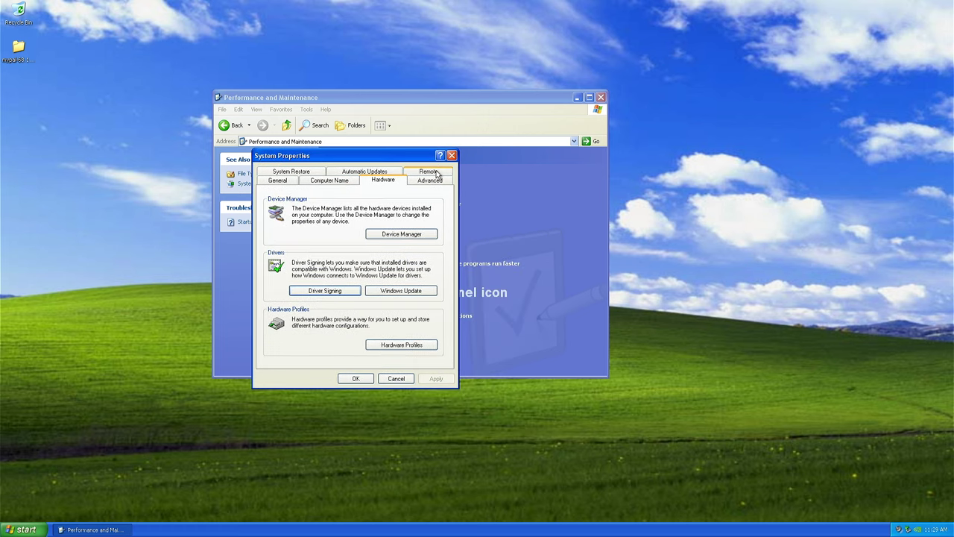
Disable Remote Assistance invitations and turn off automatic restart on system failure
left_click(429, 172)
left_click(376, 225)
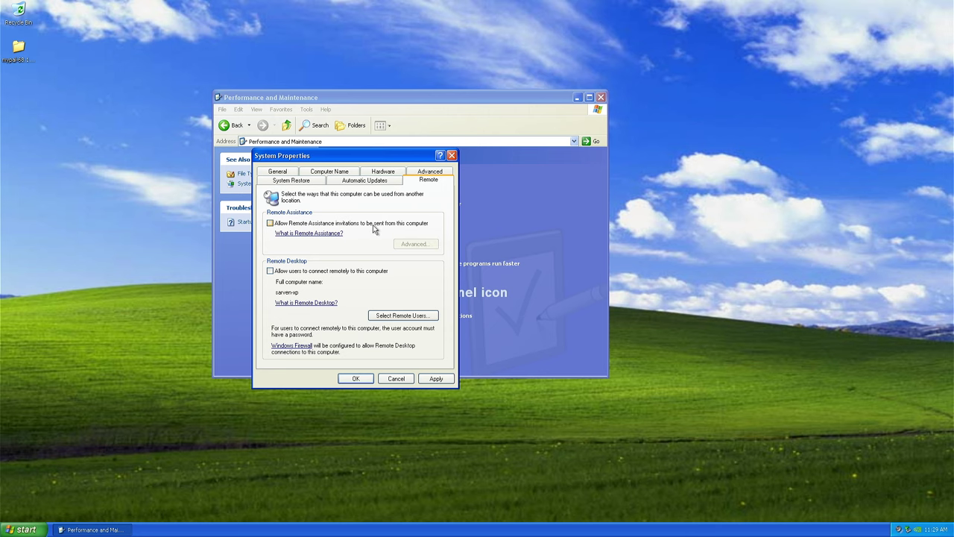
left_click(423, 173)
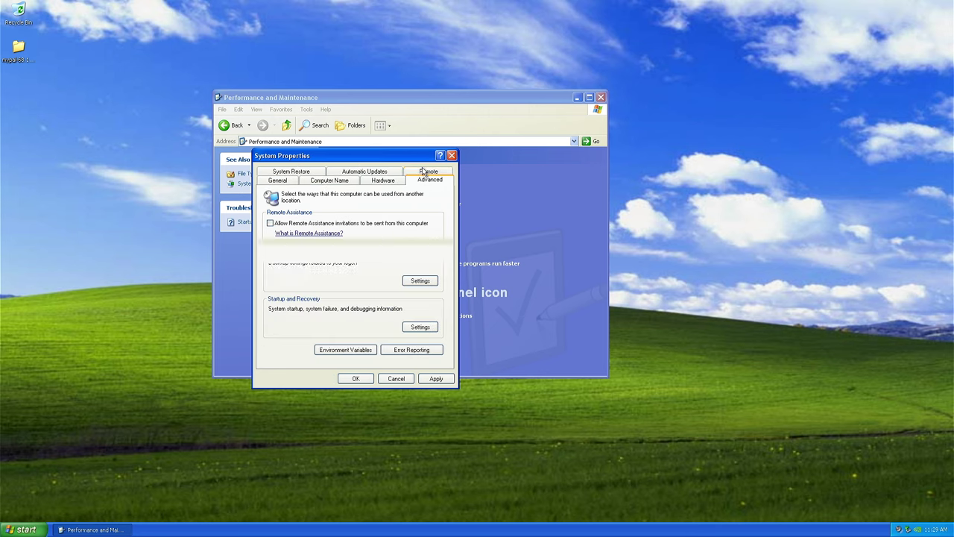
left_click(421, 327)
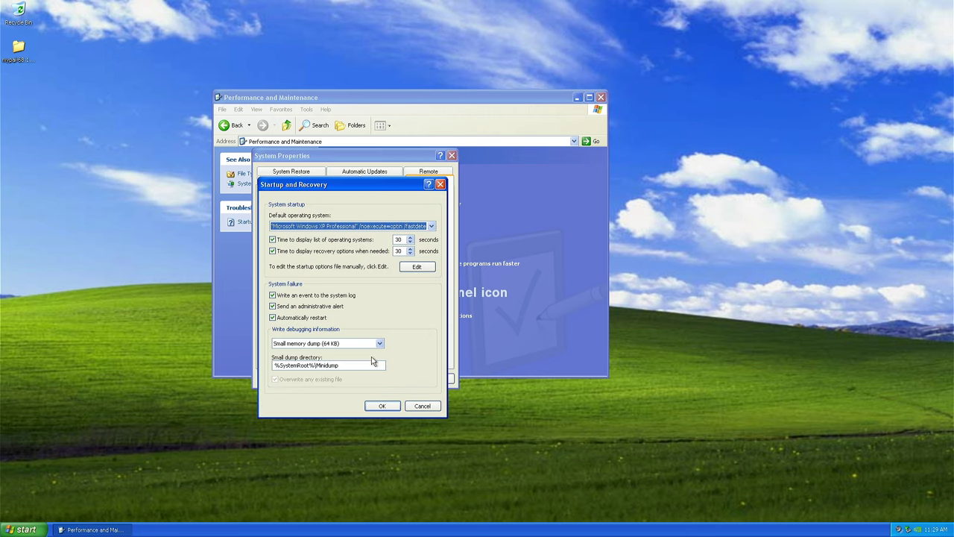
left_click(316, 317)
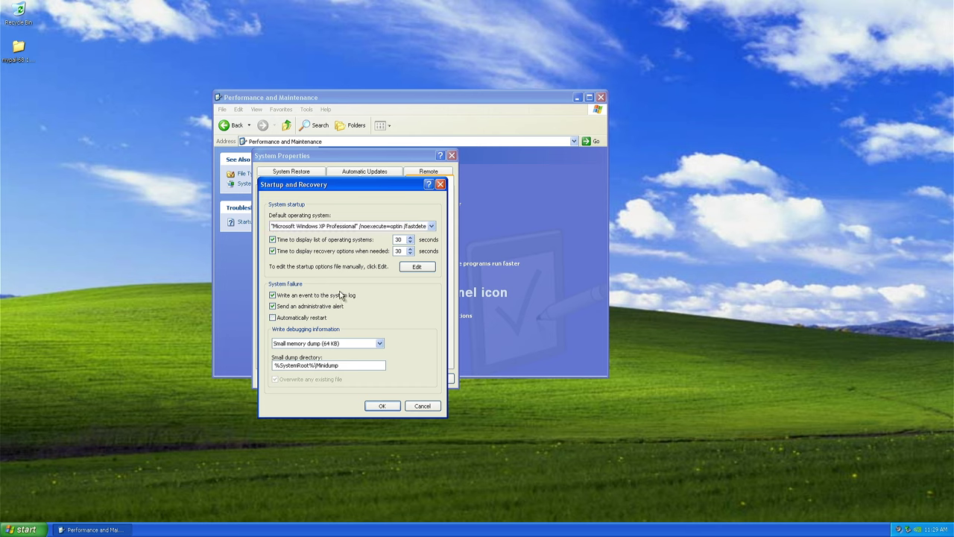
Set debugging information to Small memory dump (64 KB) and save Startup and Recovery
left_click(339, 345)
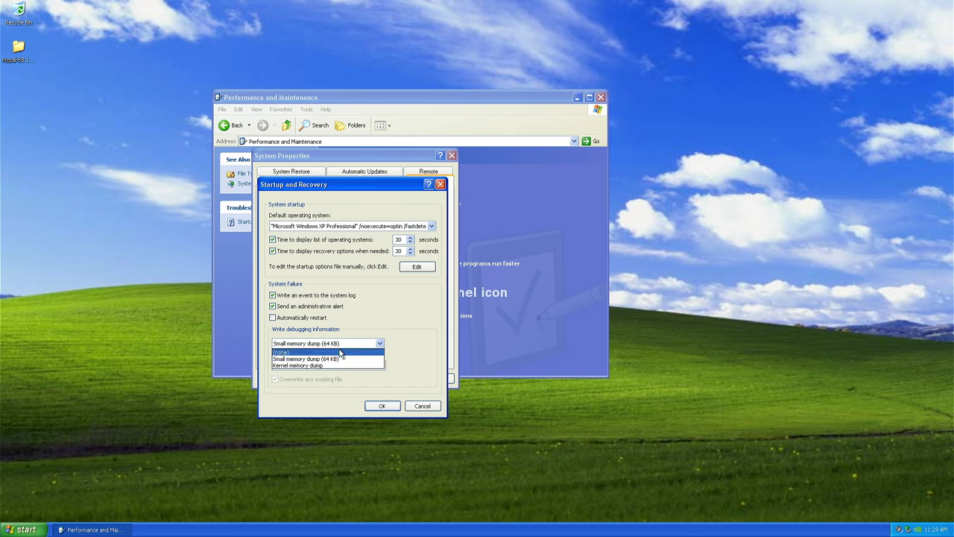
left_click(334, 360)
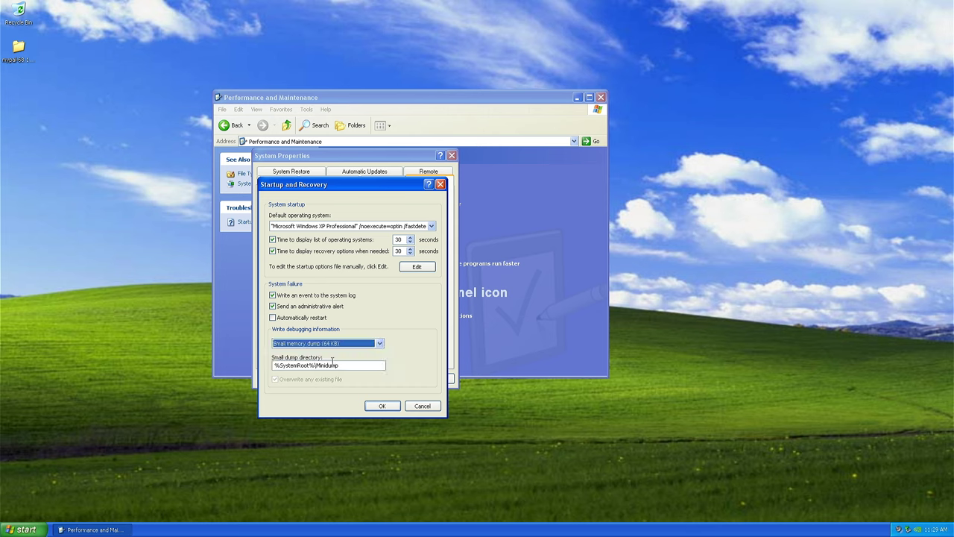
left_click(335, 343)
left_click(319, 366)
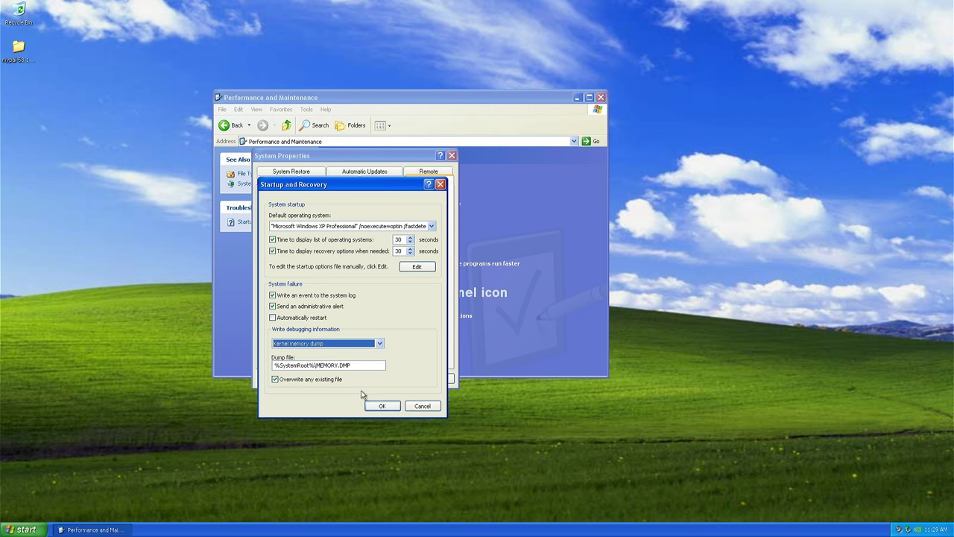
left_click(322, 343)
left_click(315, 359)
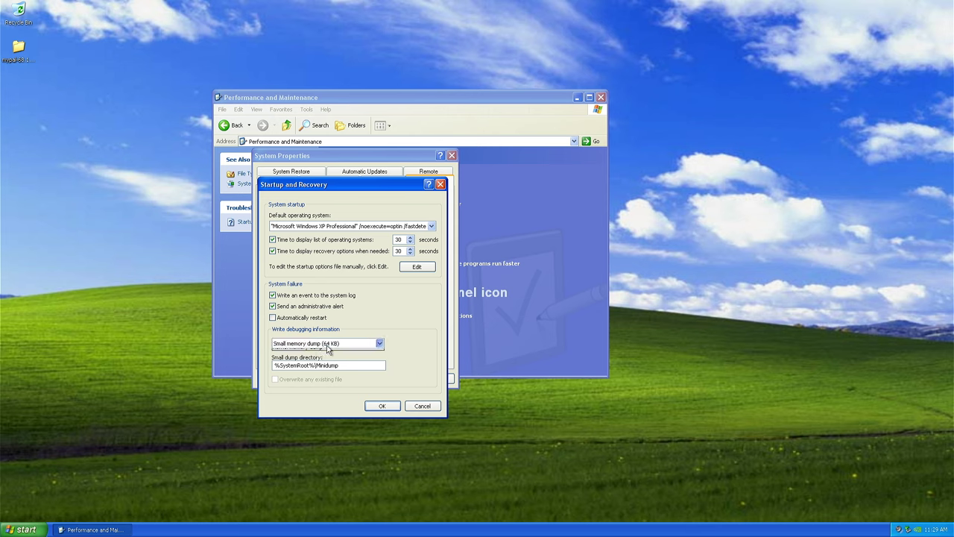
left_click(320, 344)
left_click(326, 364)
left_click(337, 344)
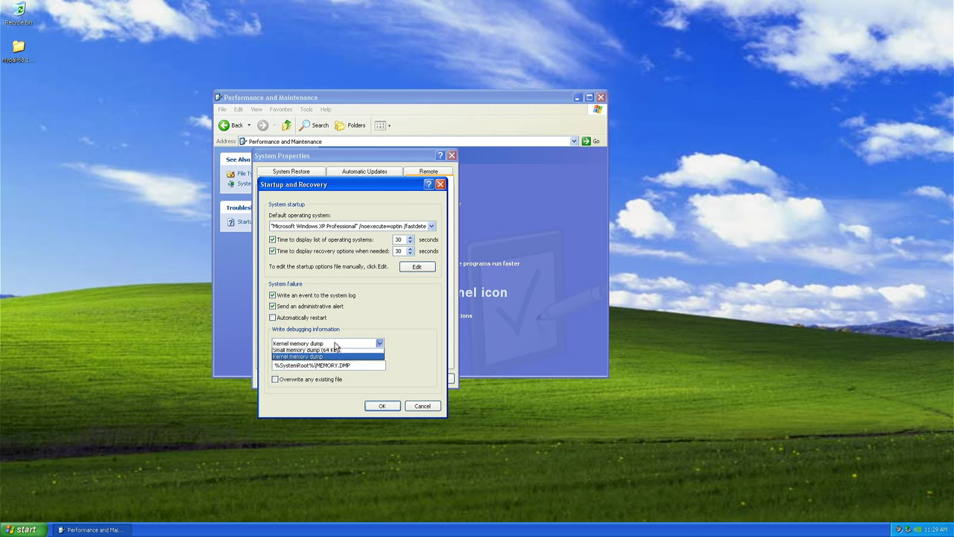
left_click(321, 358)
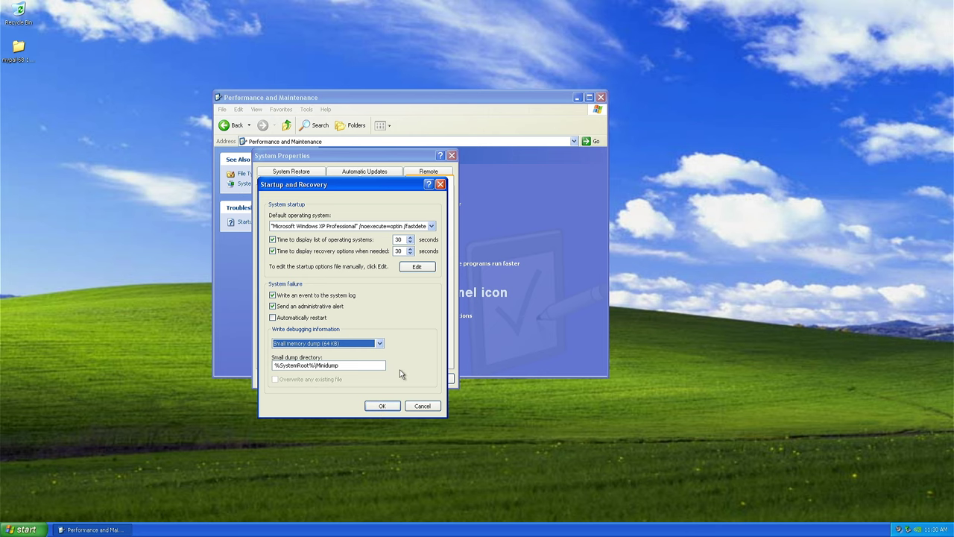
left_click(383, 406)
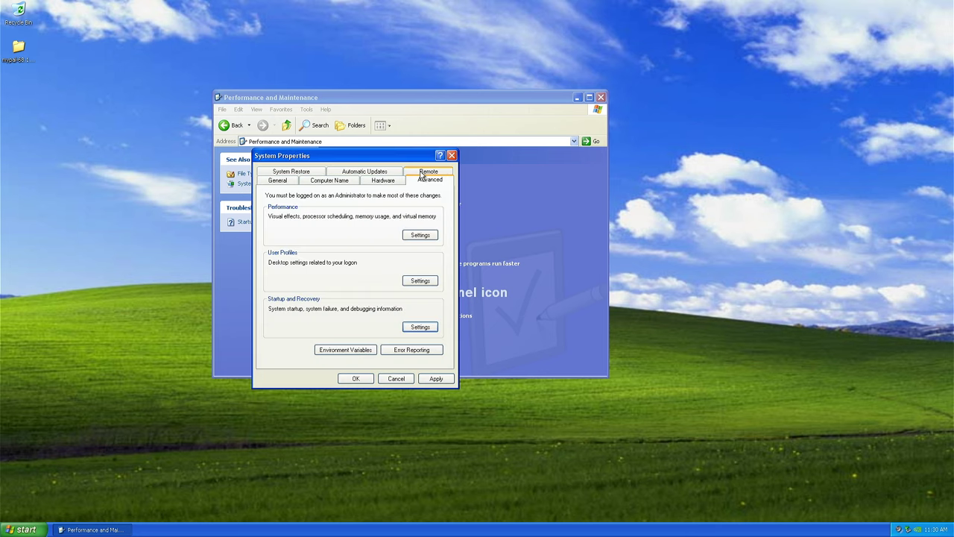
In Performance Options, set visual effects to Let Windows choose what's best
left_click(420, 235)
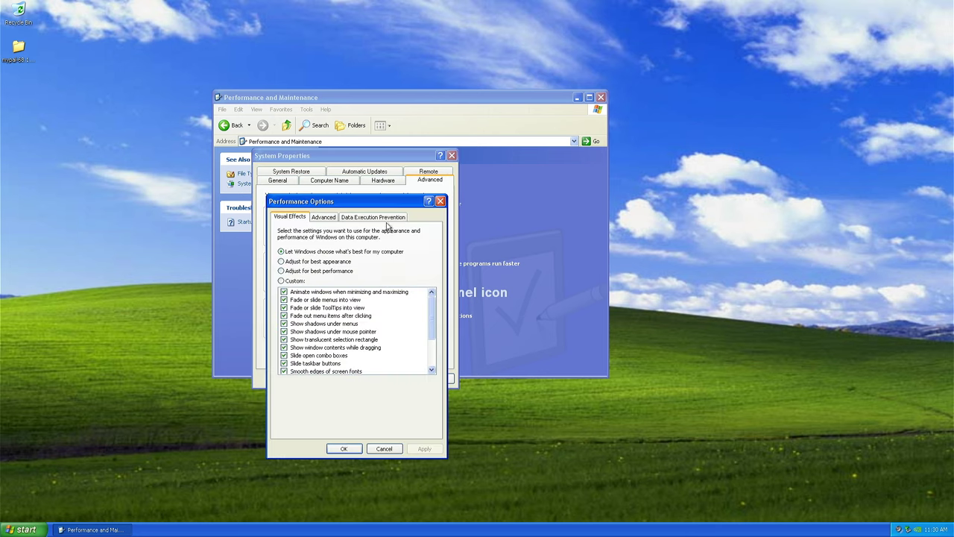
left_click(312, 261)
left_click_drag(338, 202, 256, 143)
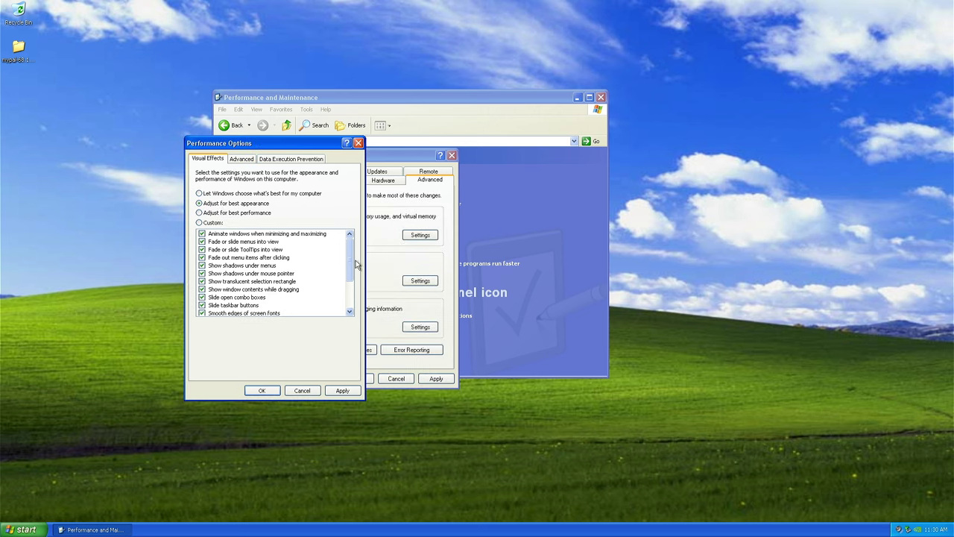
scroll(350, 265, "down", 3)
right_click(124, 229)
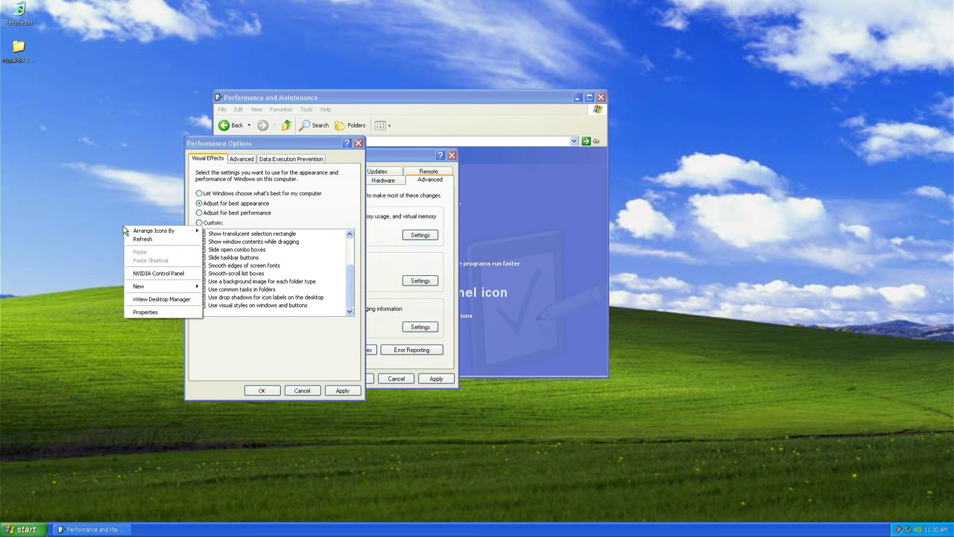
left_click(120, 221)
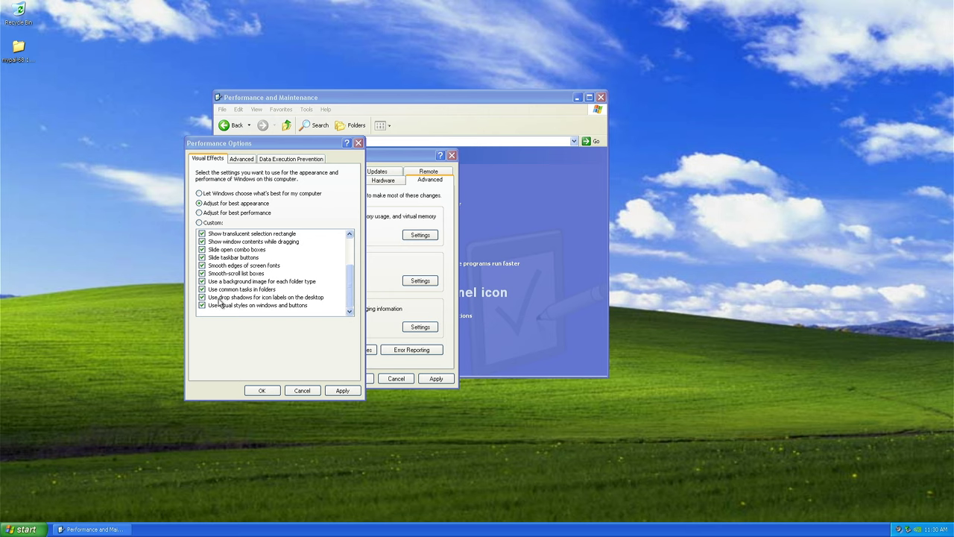
left_click(238, 326)
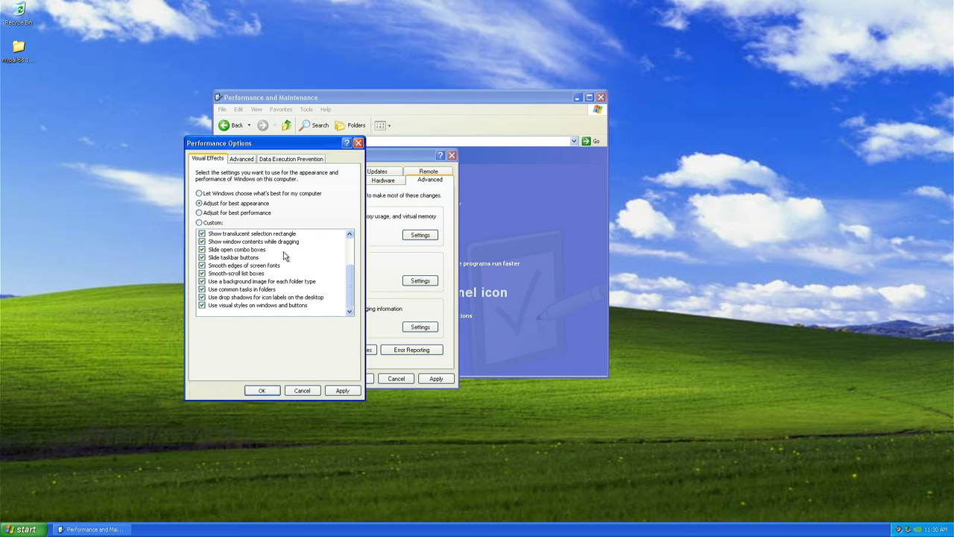
left_click(260, 193)
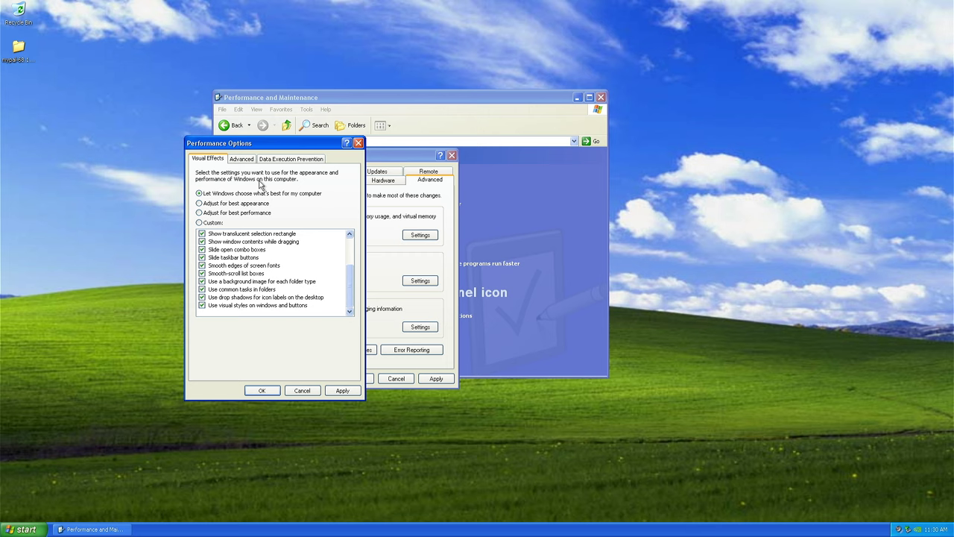
Set the C: paging file to System managed size, then apply and close Performance Options
left_click(242, 159)
left_click(331, 328)
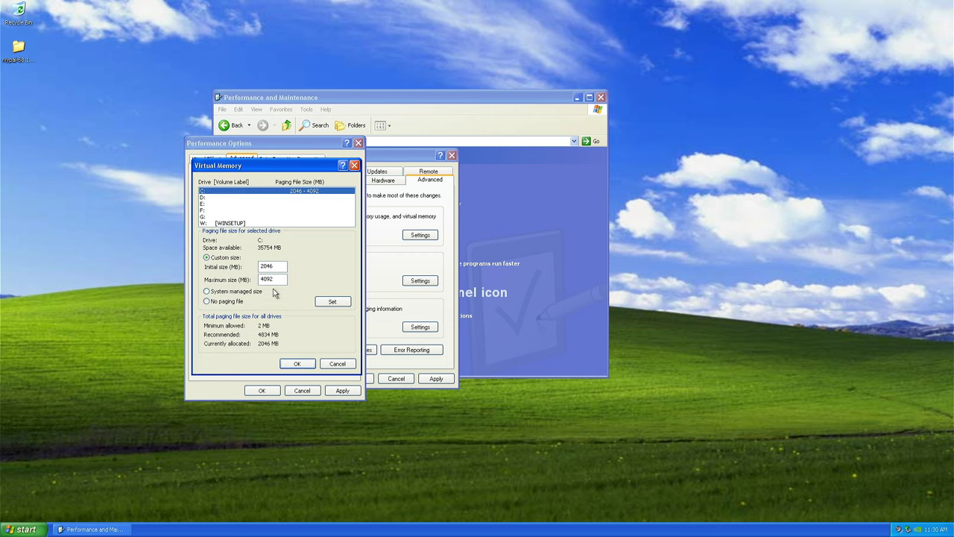
left_click(244, 293)
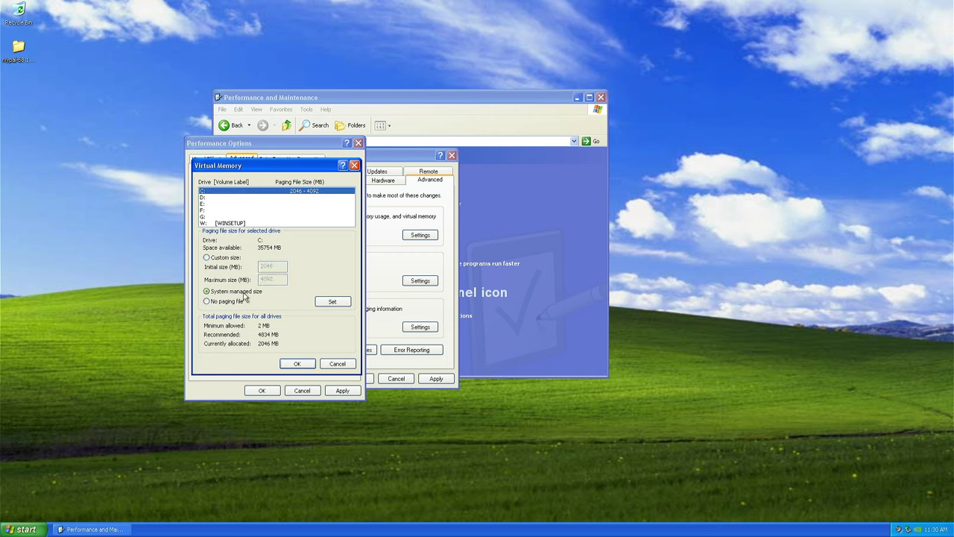
left_click(333, 302)
mouse_move(275, 196)
left_mouse_down()
mouse_move(274, 211)
mouse_move(286, 195)
left_mouse_up()
left_click(279, 223)
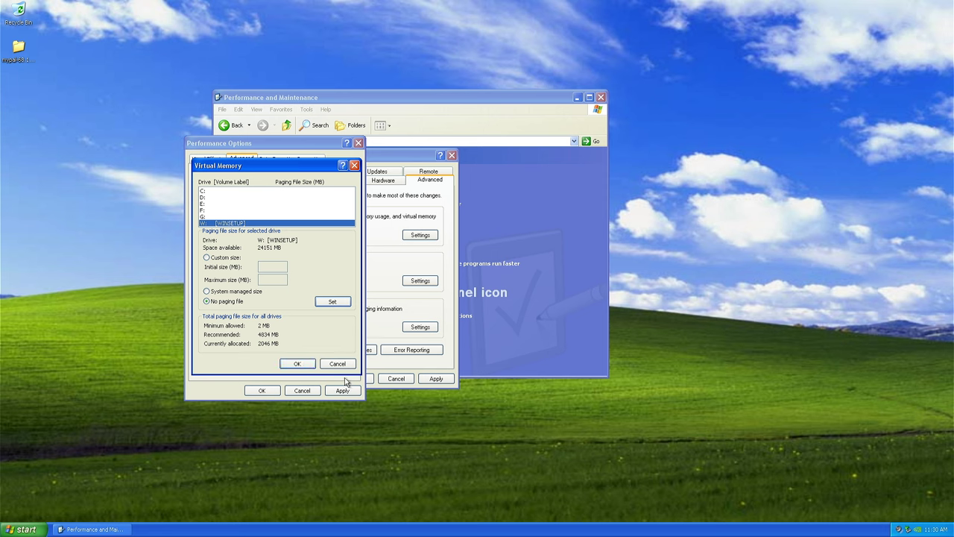
left_click(302, 364)
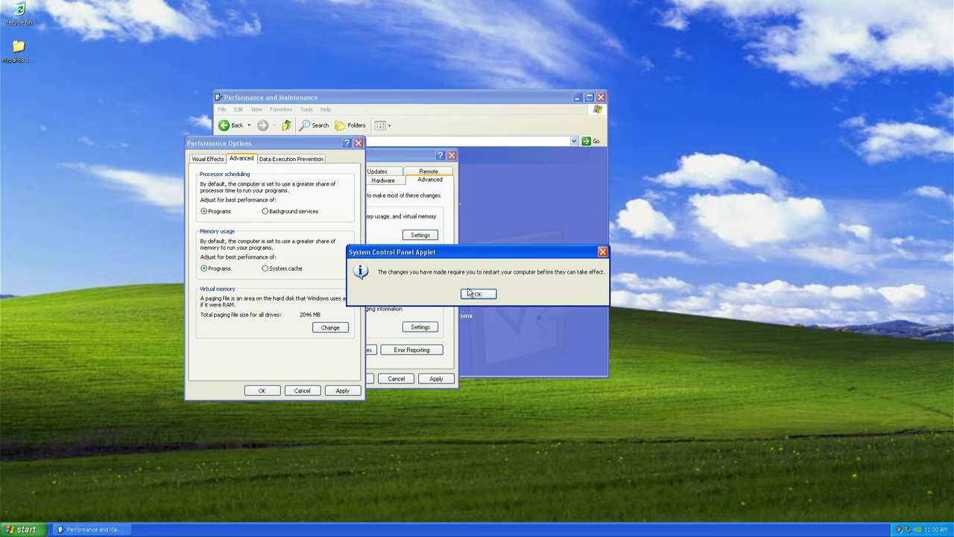
left_click(472, 294)
left_click(342, 390)
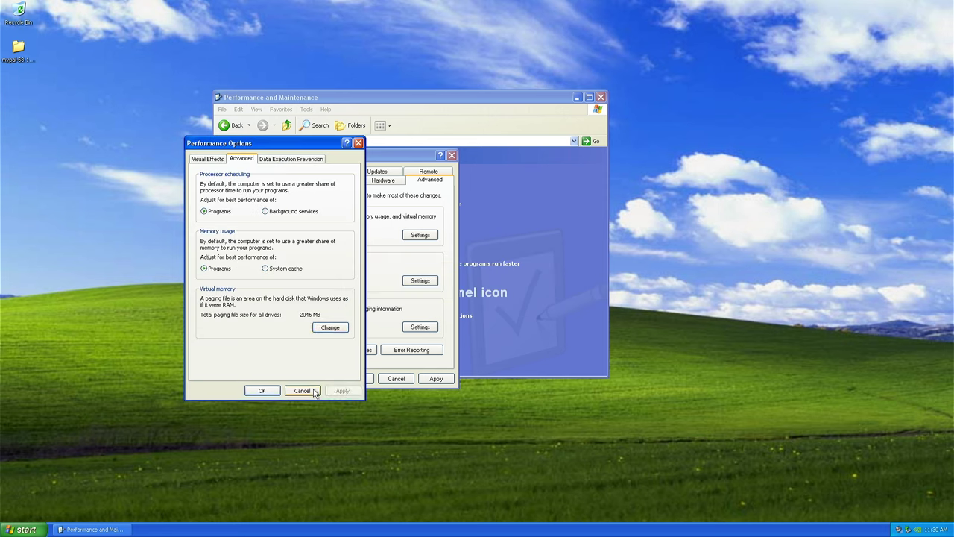
left_click(259, 390)
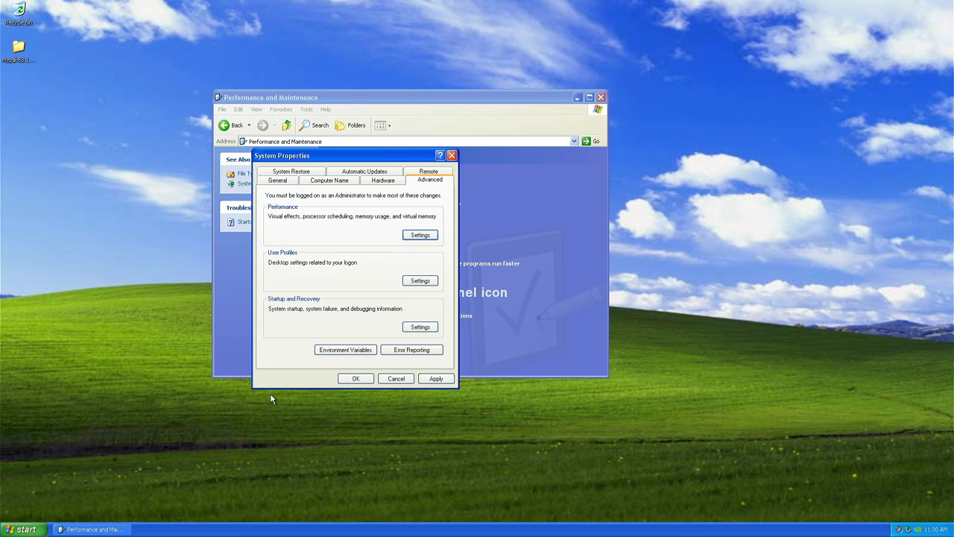
Schedule Automatic Updates for 12:00 AM and apply the change
left_click(365, 172)
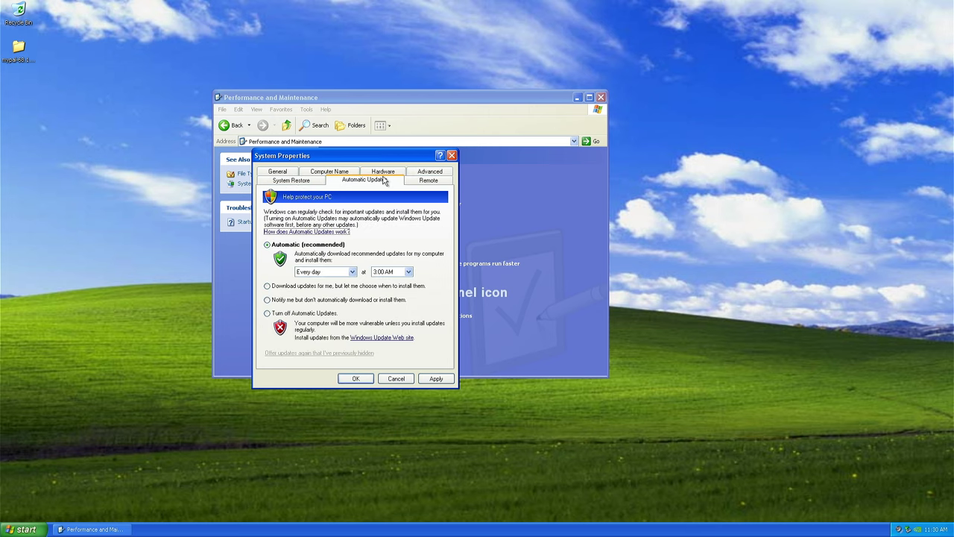
left_click(398, 272)
left_click(389, 281)
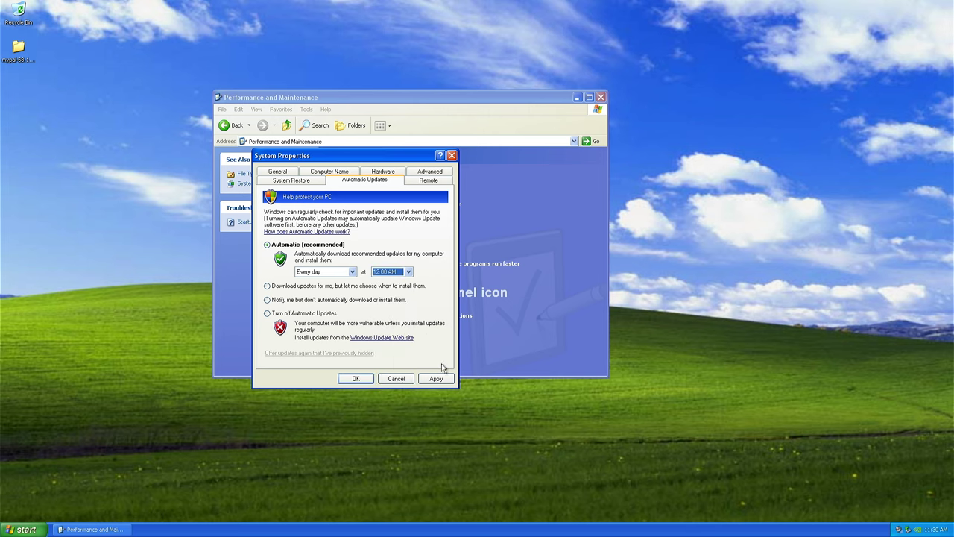
left_click(437, 379)
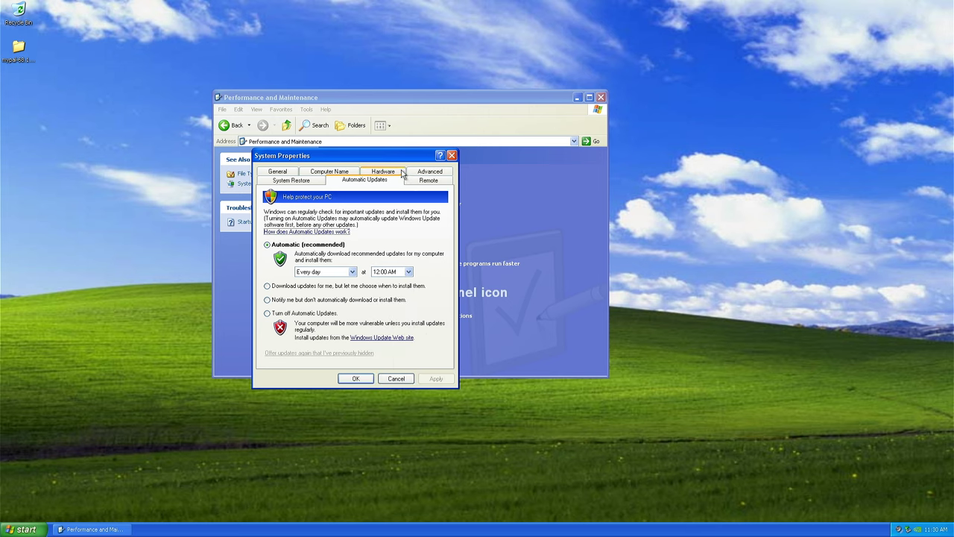
left_click(325, 172)
left_click(357, 173)
Turn System Restore off, confirm, then re-enable it so drive C: is monitored again
left_click(317, 181)
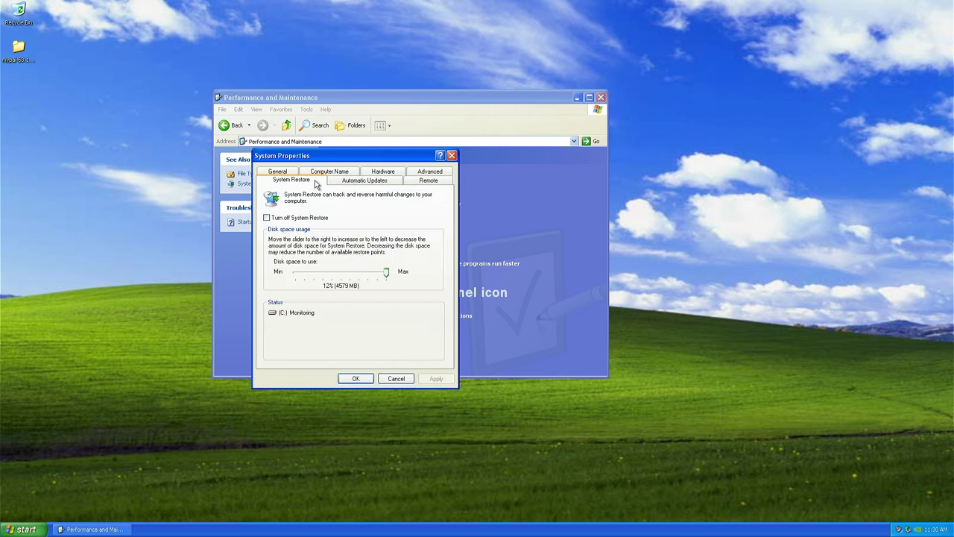
left_click(299, 219)
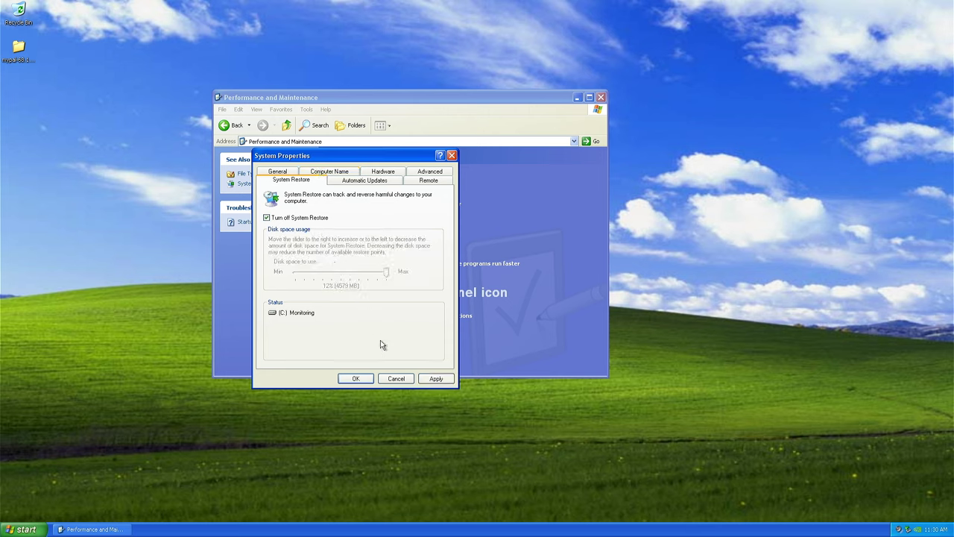
left_click(437, 379)
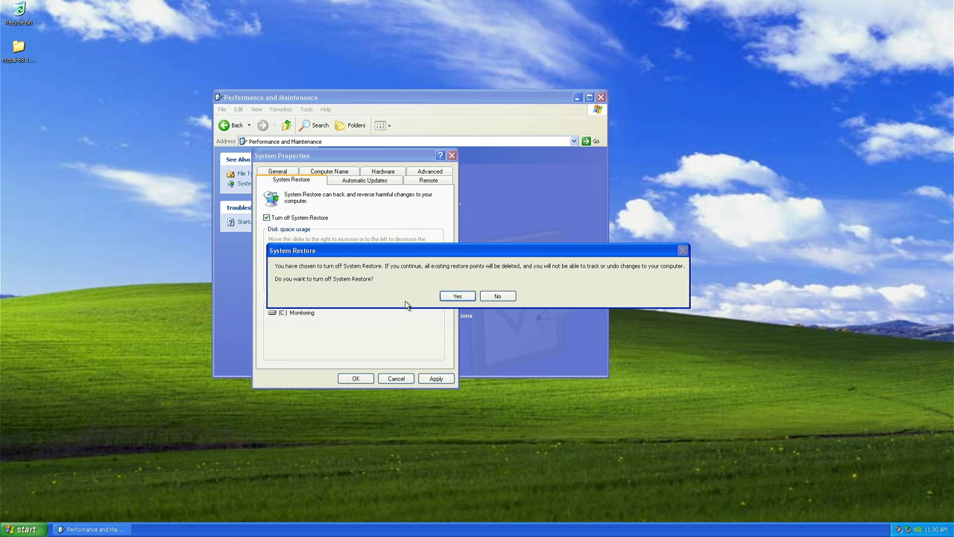
left_click(450, 298)
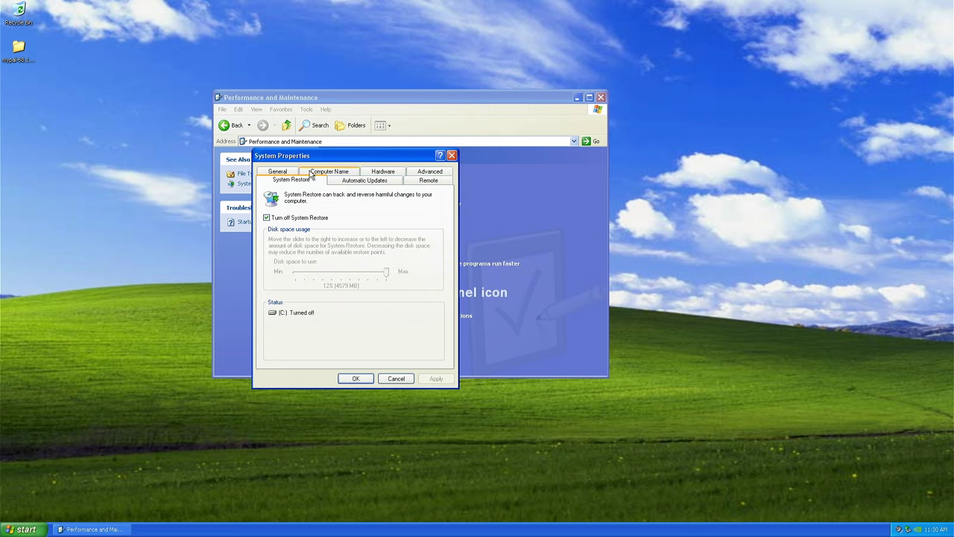
left_click(301, 217)
left_click(437, 378)
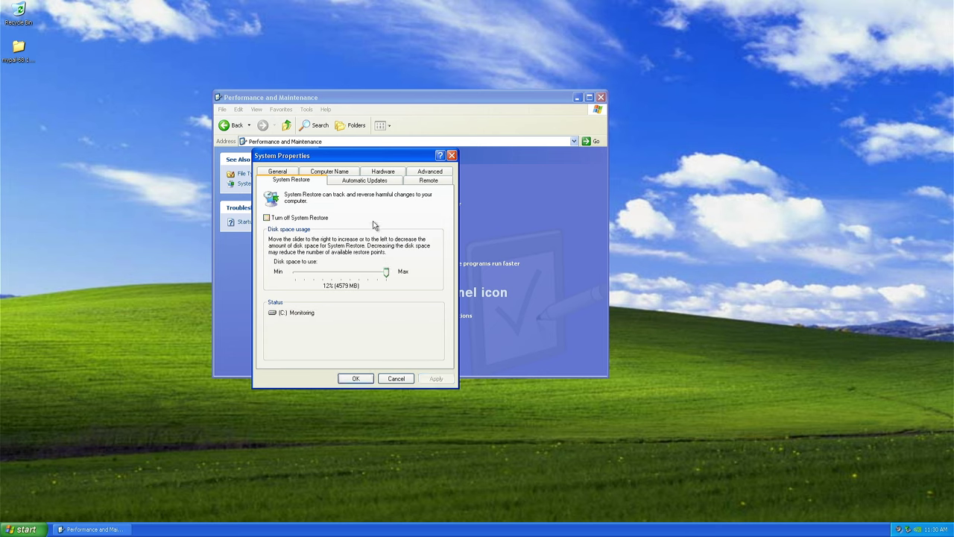
Close System Properties with OK and answer Yes to restart Windows now
left_click(326, 175)
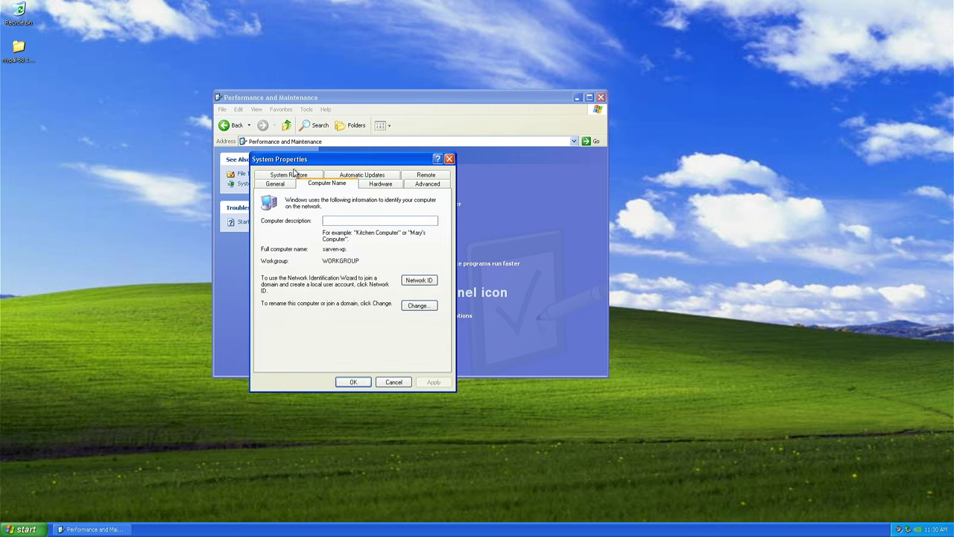
left_click(297, 175)
left_click(282, 176)
left_click(354, 383)
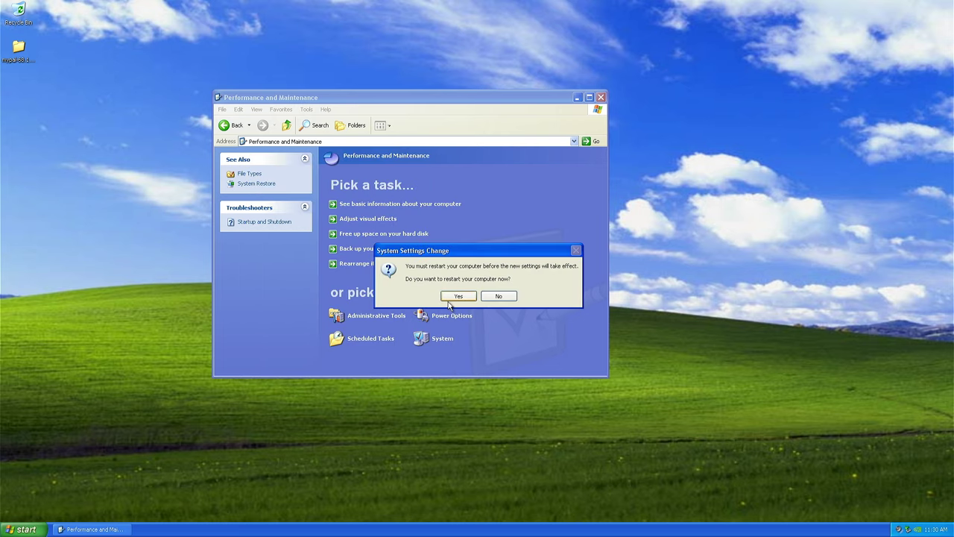
left_click(450, 295)
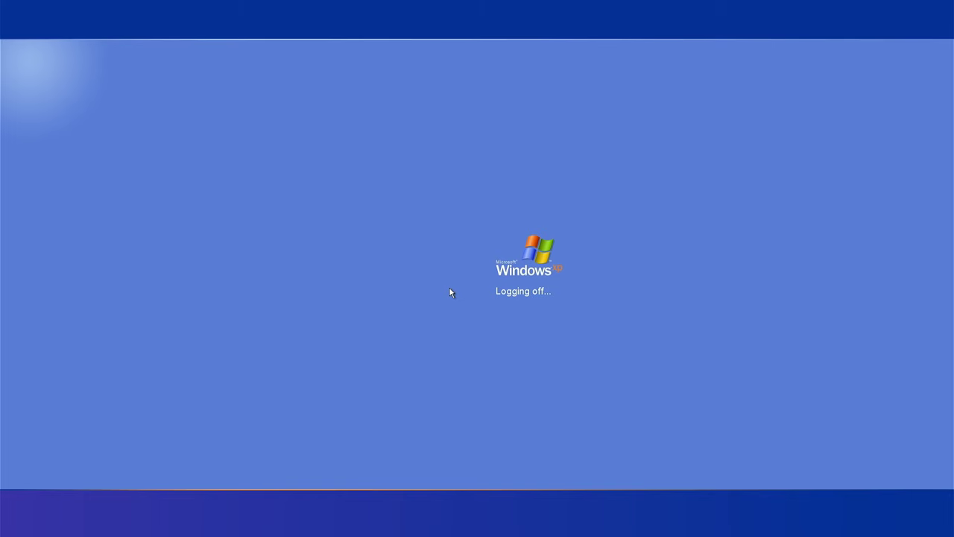